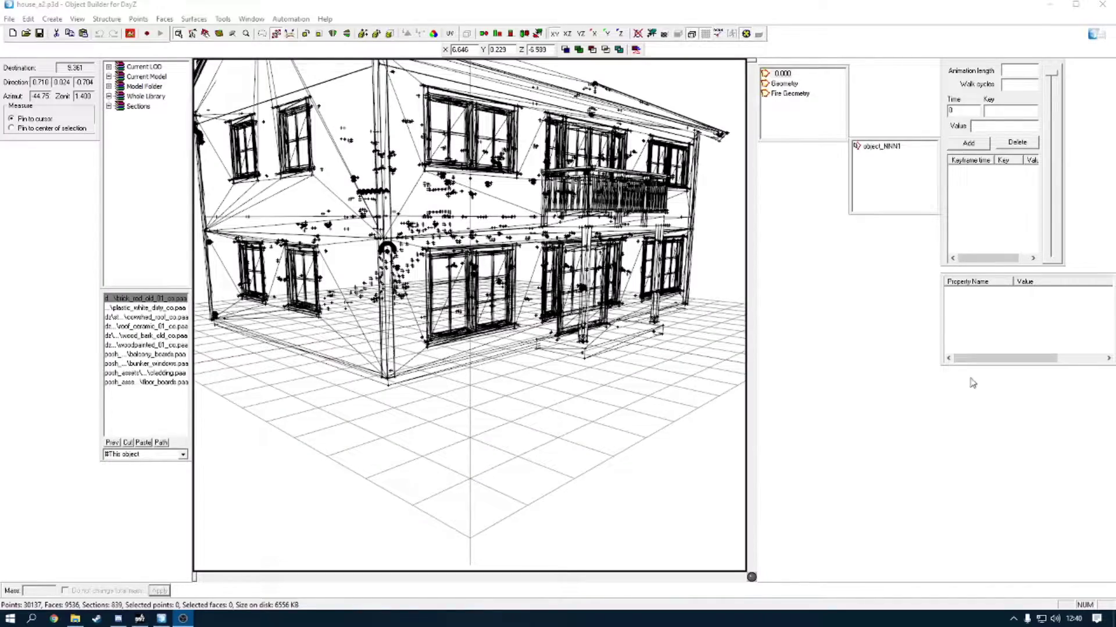
Step: Examine the wireframe house model and review which toolbars and panels are enabled for display
{"action": "scroll", "coordinate": [472, 329], "scroll_direction": "down", "scroll_amount": 3}
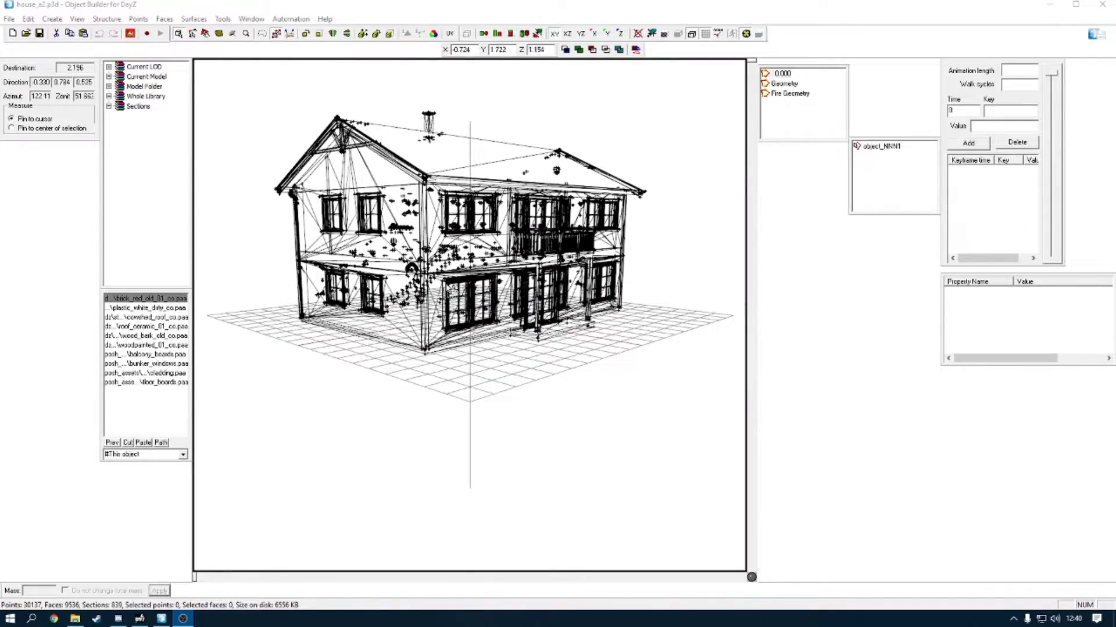
{"action": "middle_click_drag", "start_coordinate": [558, 273], "coordinate": [480, 286]}
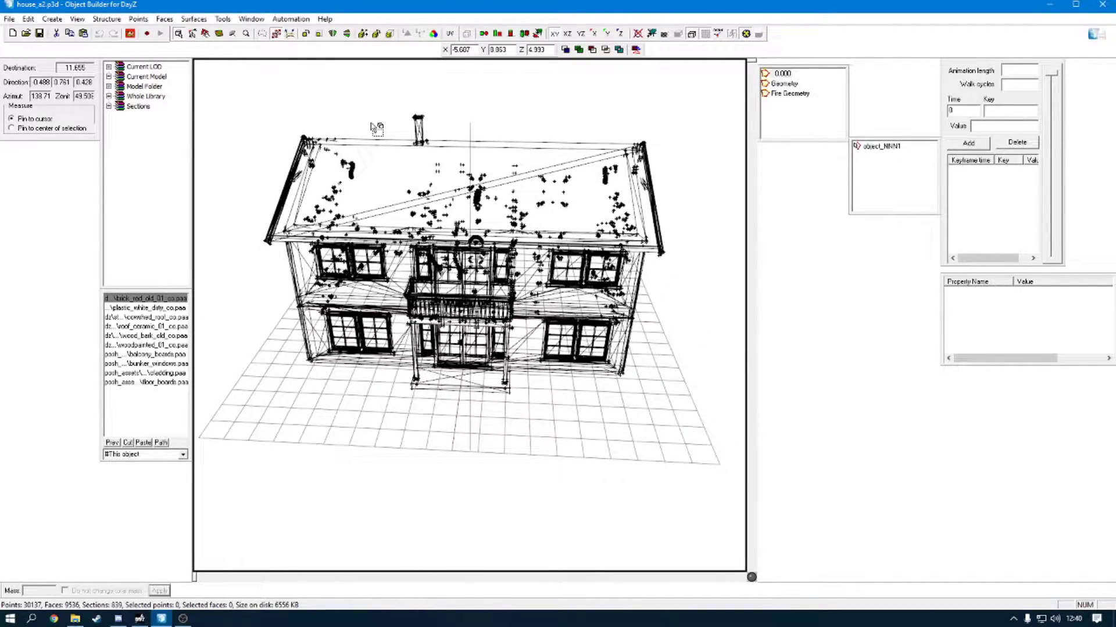
{"action": "mouse_move", "coordinate": [367, 122]}
{"action": "middle_mouse_down"}
{"action": "mouse_move", "coordinate": [383, 115]}
{"action": "mouse_move", "coordinate": [367, 122]}
{"action": "middle_mouse_up"}
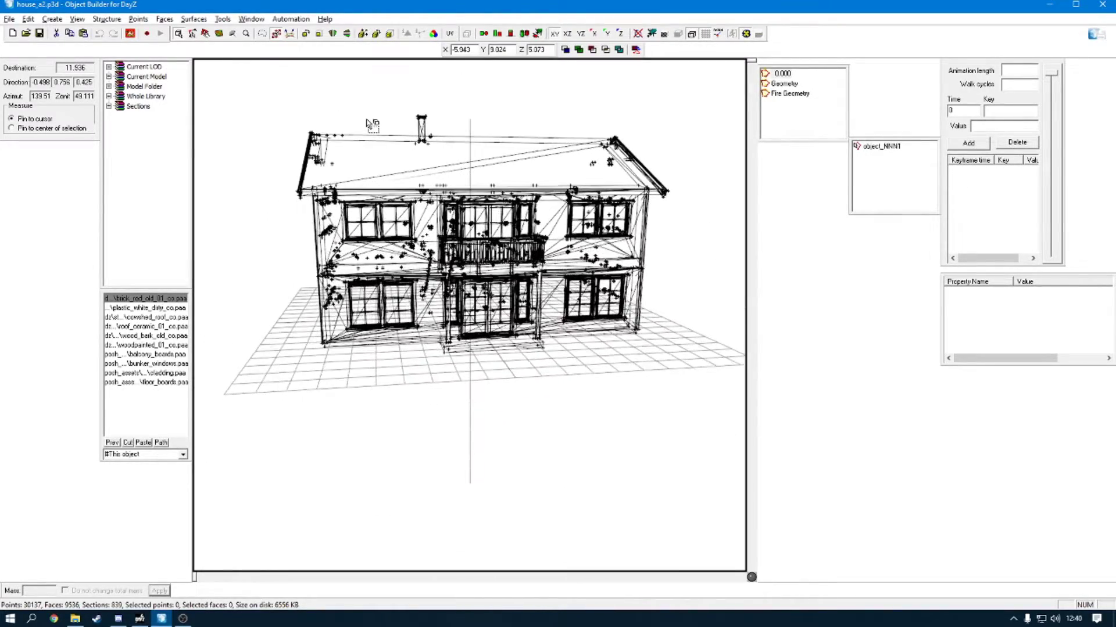
{"action": "left_click", "coordinate": [257, 20]}
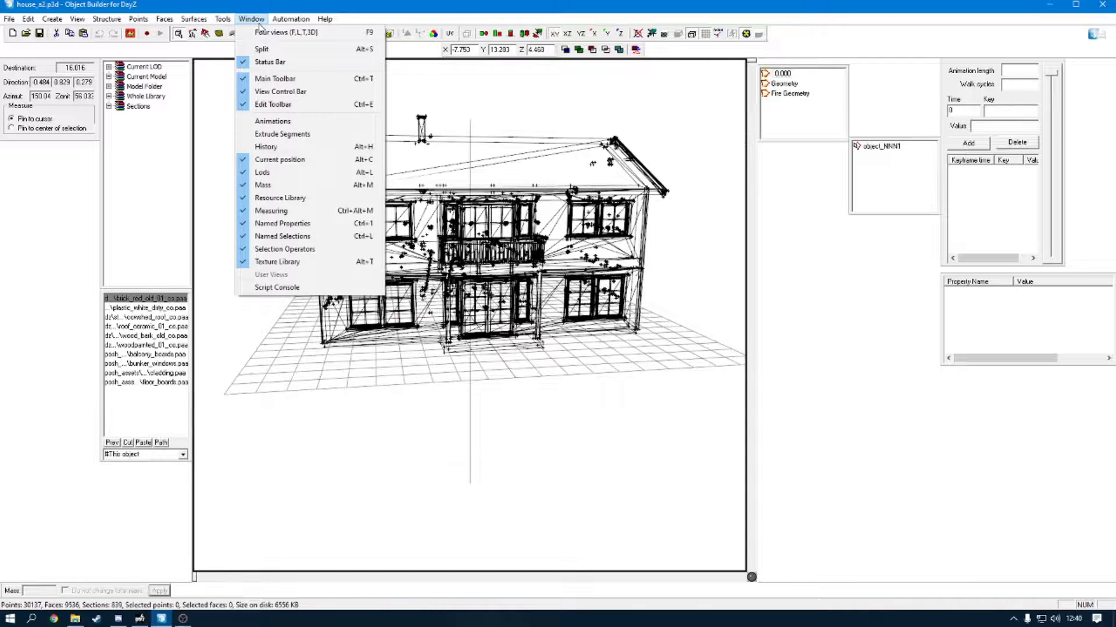
{"action": "mouse_move", "coordinate": [296, 19]}
{"action": "mouse_move", "coordinate": [258, 23]}
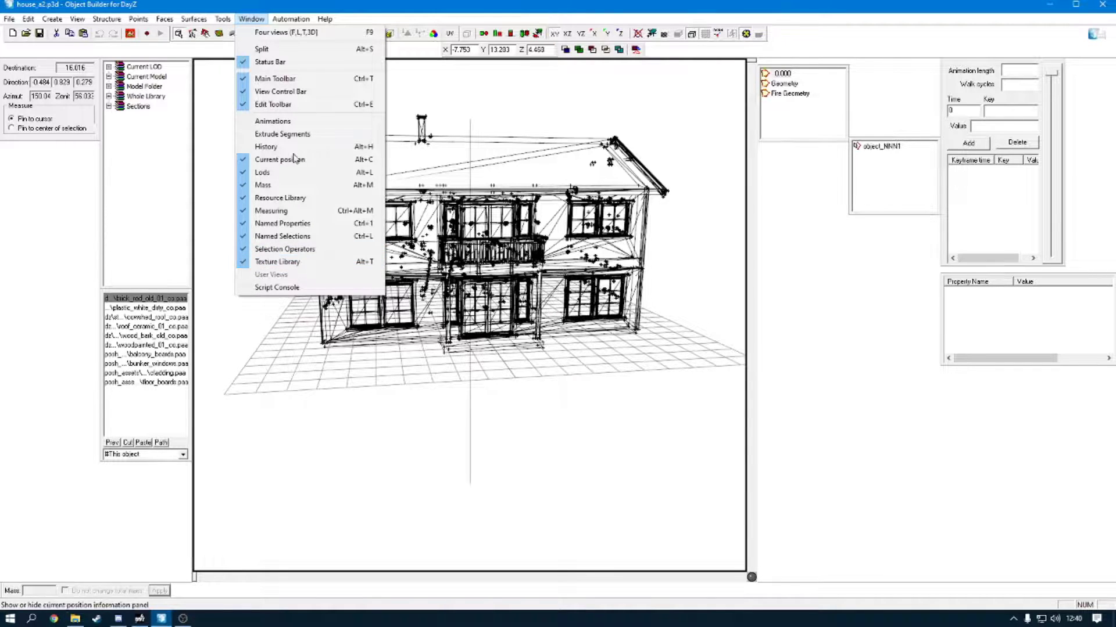
{"action": "left_click", "coordinate": [513, 440]}
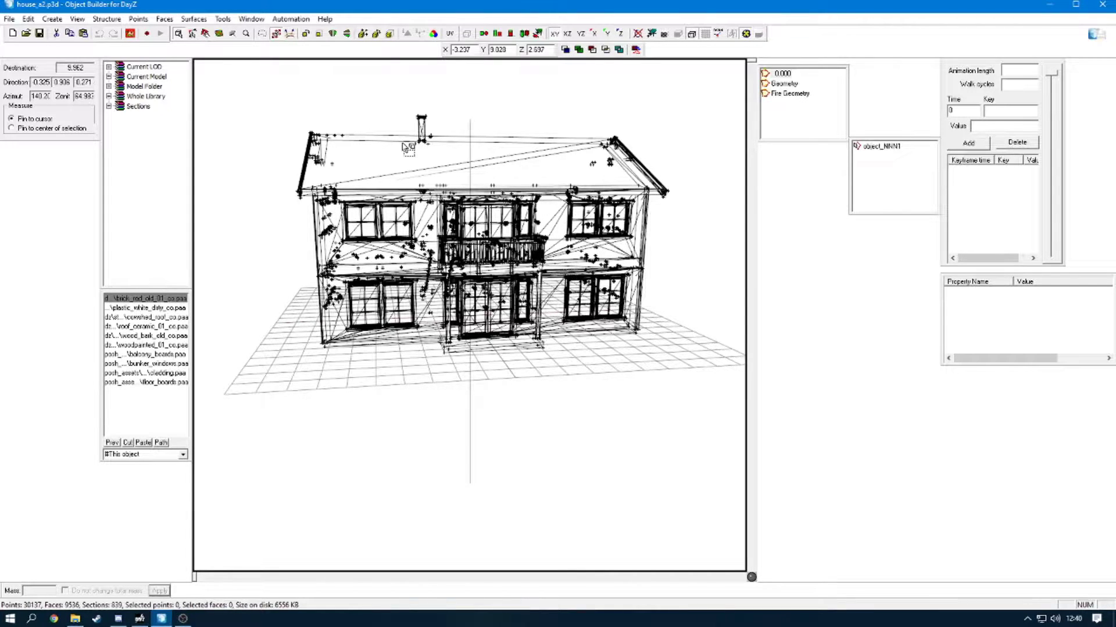
Step: Select the part of the house below the roof and move it away from the roof as a separate block
{"action": "scroll", "coordinate": [388, 306], "scroll_direction": "down", "scroll_amount": 2}
{"action": "middle_click_drag", "start_coordinate": [380, 315], "coordinate": [381, 315]}
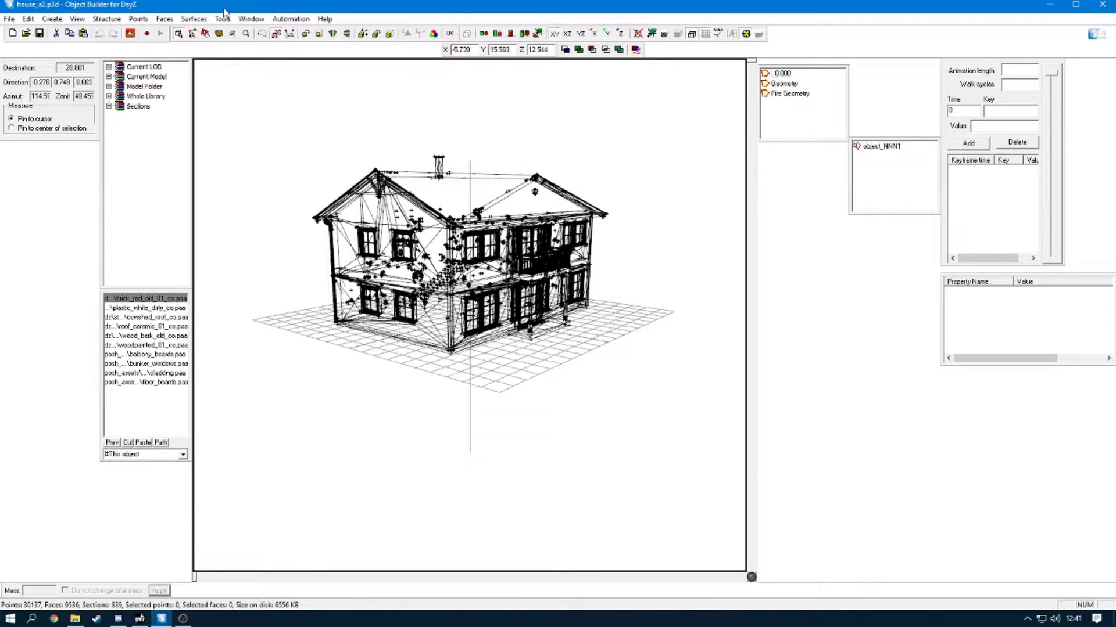
{"action": "middle_click_drag", "start_coordinate": [542, 312], "coordinate": [530, 328]}
{"action": "scroll", "coordinate": [533, 330], "scroll_direction": "up", "scroll_amount": 5}
{"action": "scroll", "coordinate": [532, 285], "scroll_direction": "down", "scroll_amount": 4}
{"action": "middle_click_drag", "start_coordinate": [531, 283], "coordinate": [531, 280]}
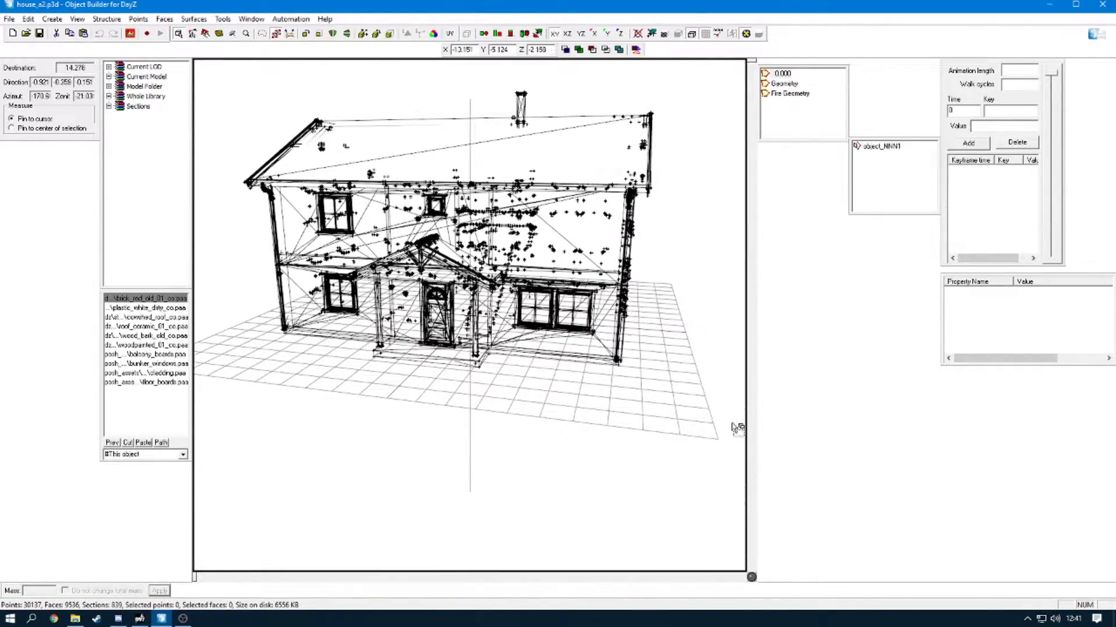
{"action": "left_click_drag", "start_coordinate": [689, 417], "coordinate": [366, 234]}
{"action": "right_click_drag", "start_coordinate": [565, 383], "coordinate": [922, 180]}
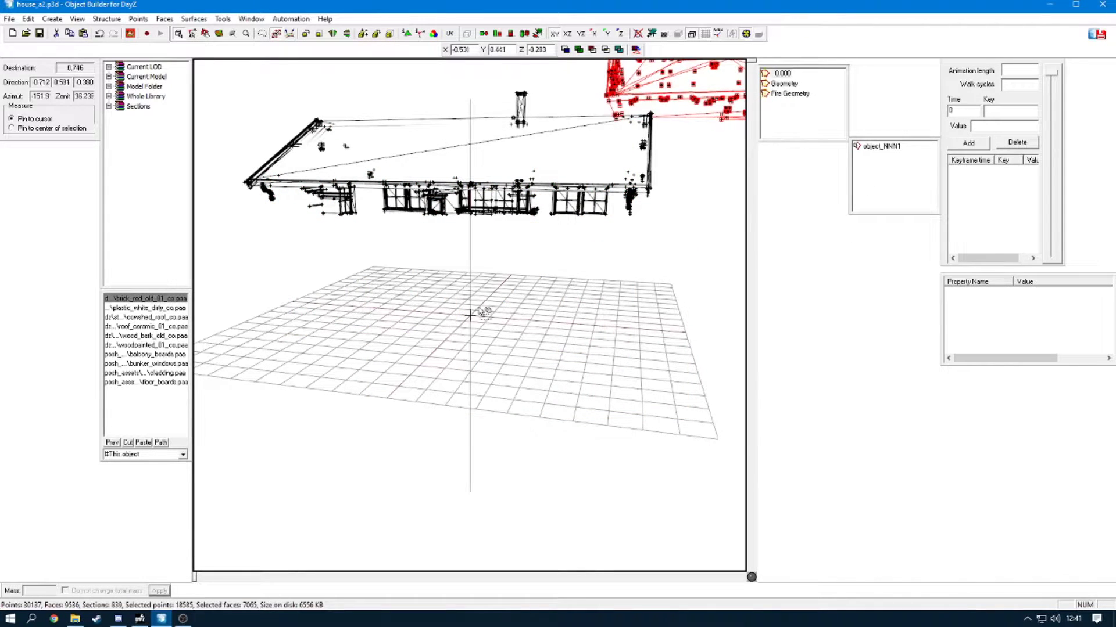
{"action": "scroll", "coordinate": [598, 316], "scroll_direction": "down", "scroll_amount": 4}
{"action": "right_click_drag", "start_coordinate": [632, 149], "coordinate": [472, 332]}
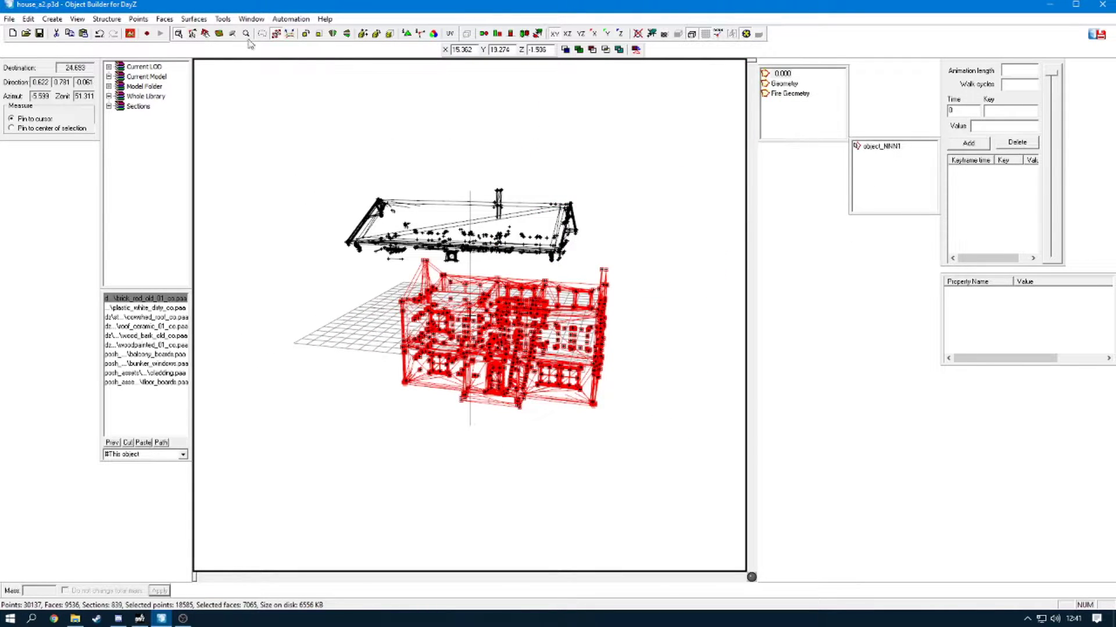
Step: Switch to face selection, pick individual faces on the detached house walls and move them away from the building
{"action": "left_click", "coordinate": [205, 33]}
{"action": "left_click", "coordinate": [649, 460]}
{"action": "left_click", "coordinate": [489, 347]}
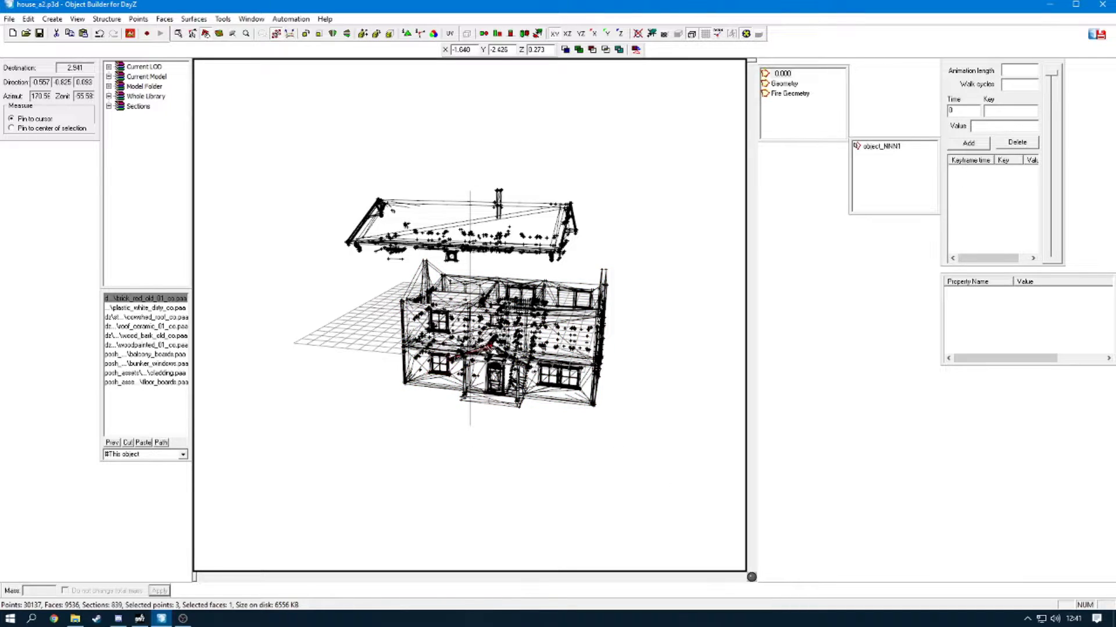
{"action": "left_click", "coordinate": [515, 321]}
{"action": "right_click_drag", "start_coordinate": [518, 319], "coordinate": [668, 229]}
{"action": "left_click", "coordinate": [463, 314]}
{"action": "right_click_drag", "start_coordinate": [462, 313], "coordinate": [694, 366]}
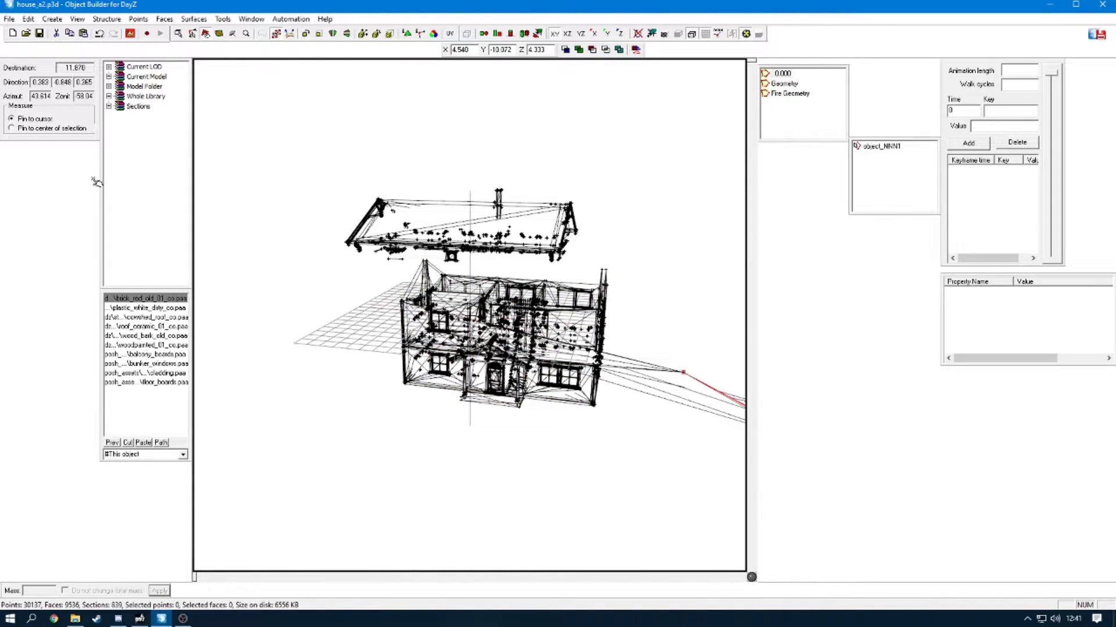
Step: Review the program's configuration options, accept them unchanged and close the model
{"action": "left_click", "coordinate": [9, 18]}
{"action": "left_click", "coordinate": [23, 152]}
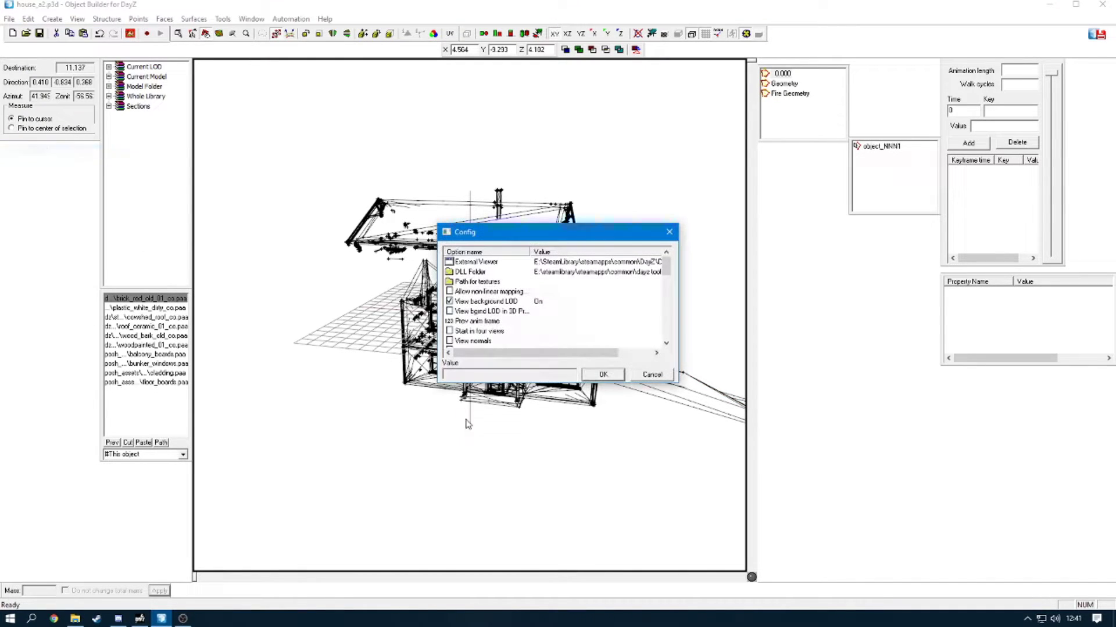
{"action": "scroll", "coordinate": [493, 299], "scroll_direction": "down", "scroll_amount": 4}
{"action": "scroll", "coordinate": [493, 300], "scroll_direction": "up", "scroll_amount": 4}
{"action": "left_click", "coordinate": [603, 374]}
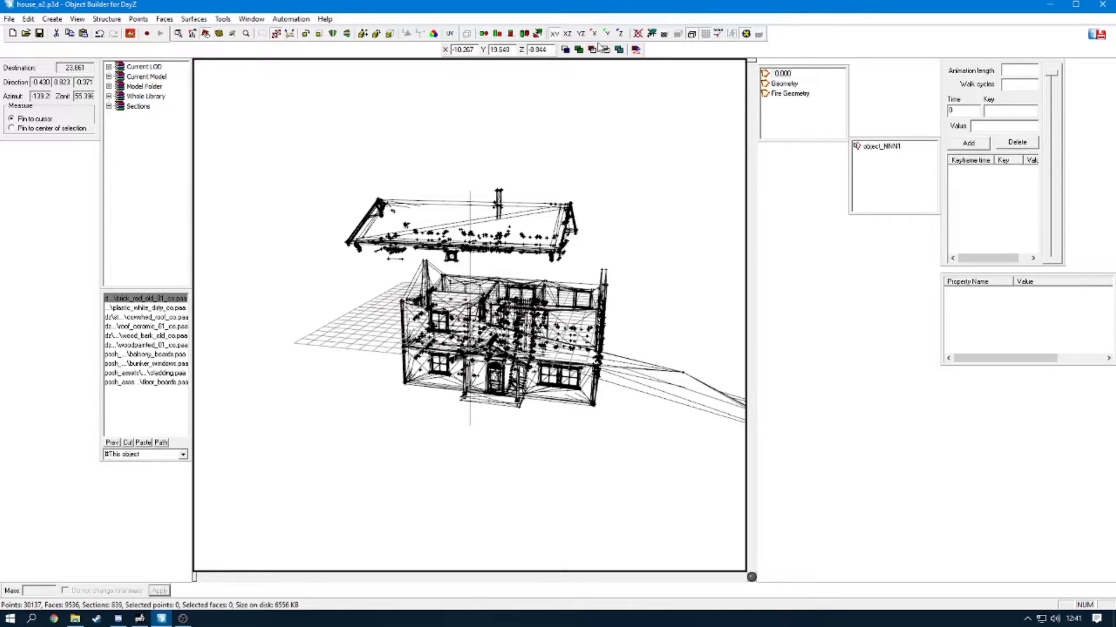
{"action": "left_click", "coordinate": [1103, 4]}
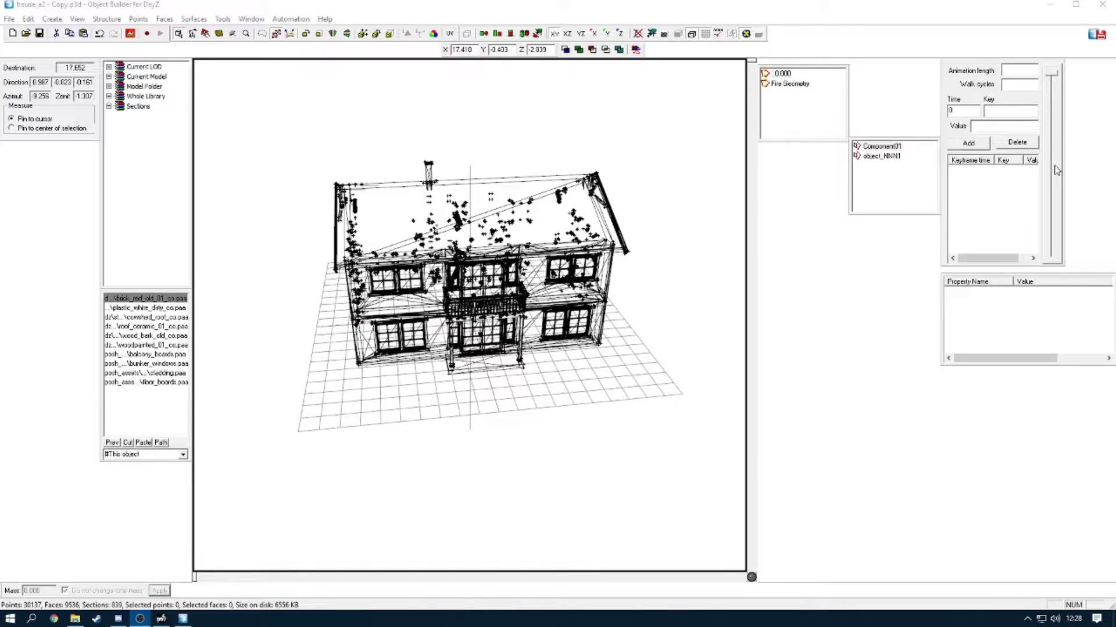
Step: Duplicate the 0.000 LOD and set the copy's type to Geometry
{"action": "right_click", "coordinate": [772, 72]}
{"action": "left_click", "coordinate": [791, 95]}
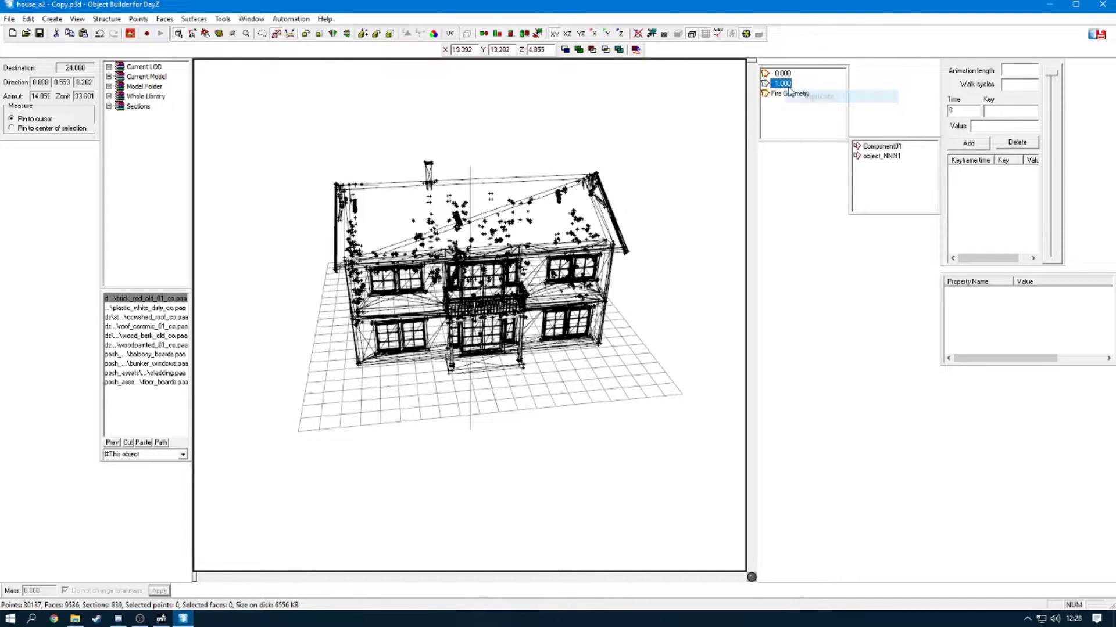
{"action": "right_click", "coordinate": [787, 83]}
{"action": "left_click", "coordinate": [805, 168]}
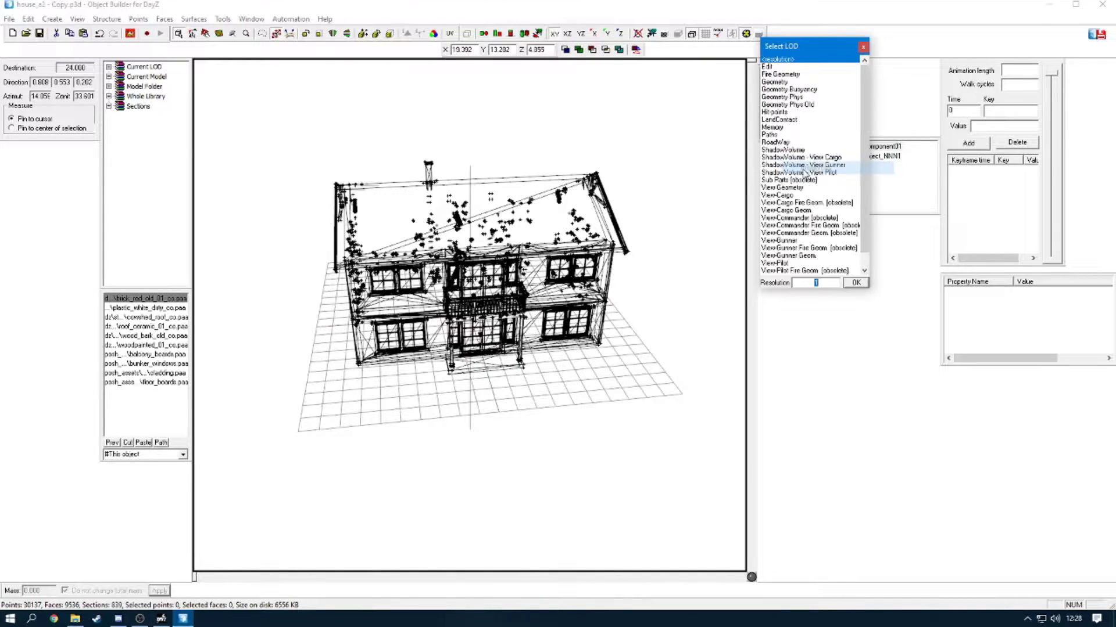
{"action": "left_click", "coordinate": [779, 83]}
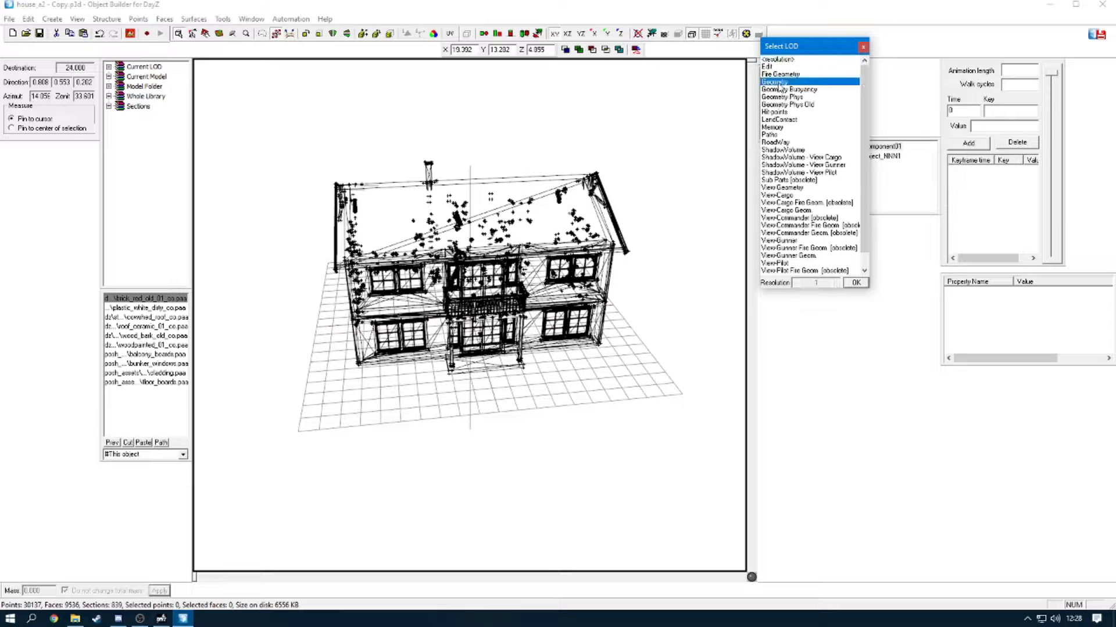
{"action": "left_click", "coordinate": [859, 284]}
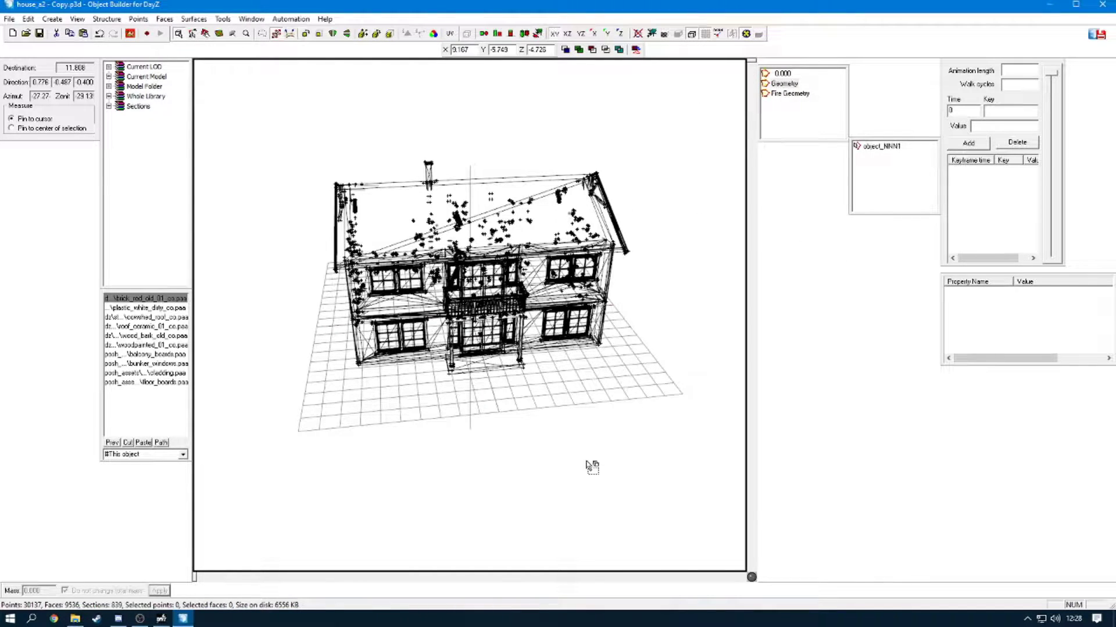
Step: Save the entire Geometry LOD as a named selection called Component01 and apply a mass of 1000
{"action": "key", "text": "ctrl+a"}
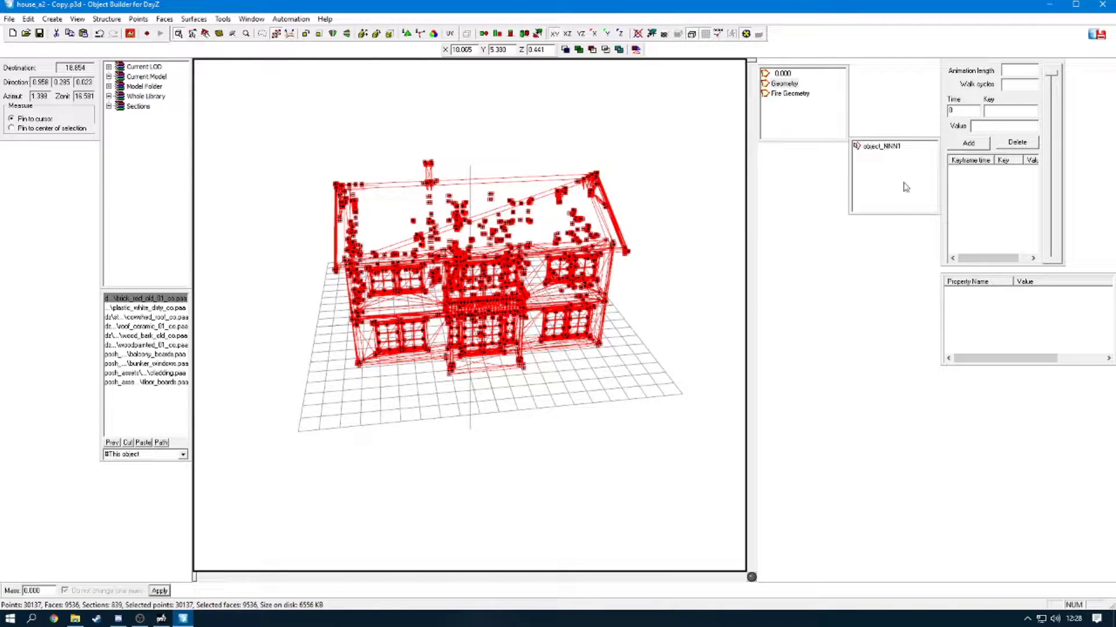
{"action": "right_click", "coordinate": [873, 168]}
{"action": "left_click", "coordinate": [889, 175]}
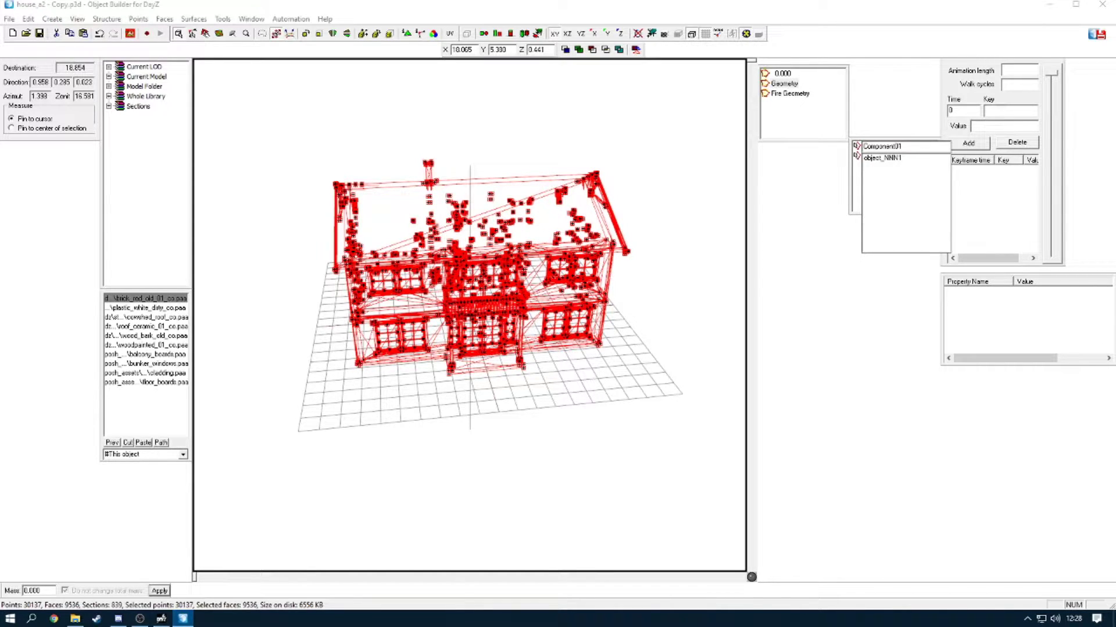
{"action": "left_click", "coordinate": [845, 105]}
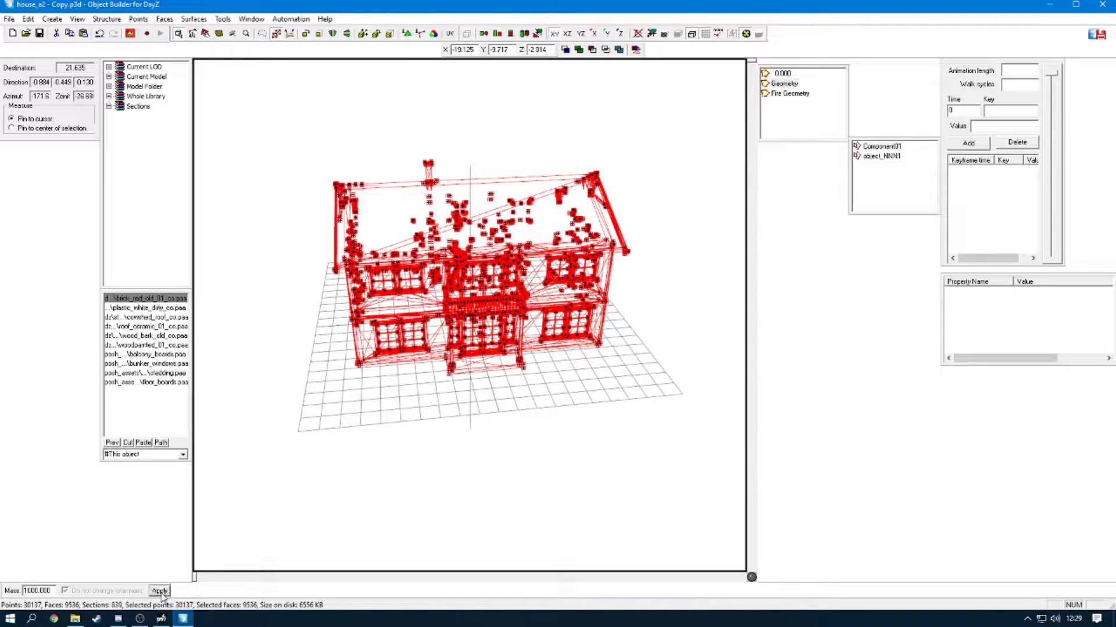
{"action": "left_click", "coordinate": [515, 462]}
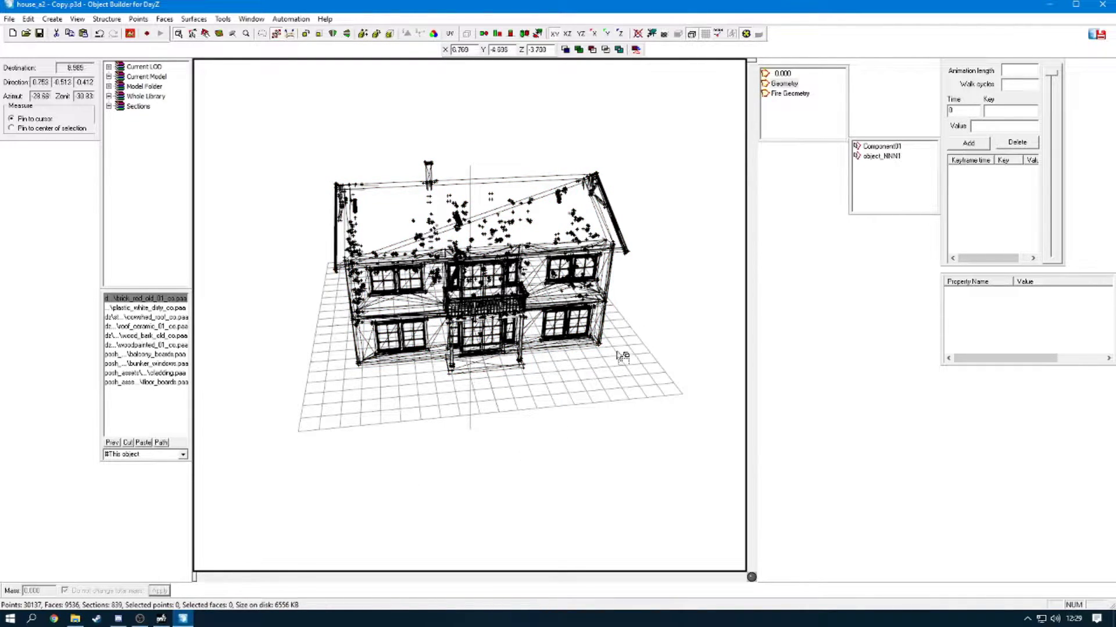
Step: Highlight the points of Component01 and examine them around the exterior of the house
{"action": "key", "text": "ctrl+a"}
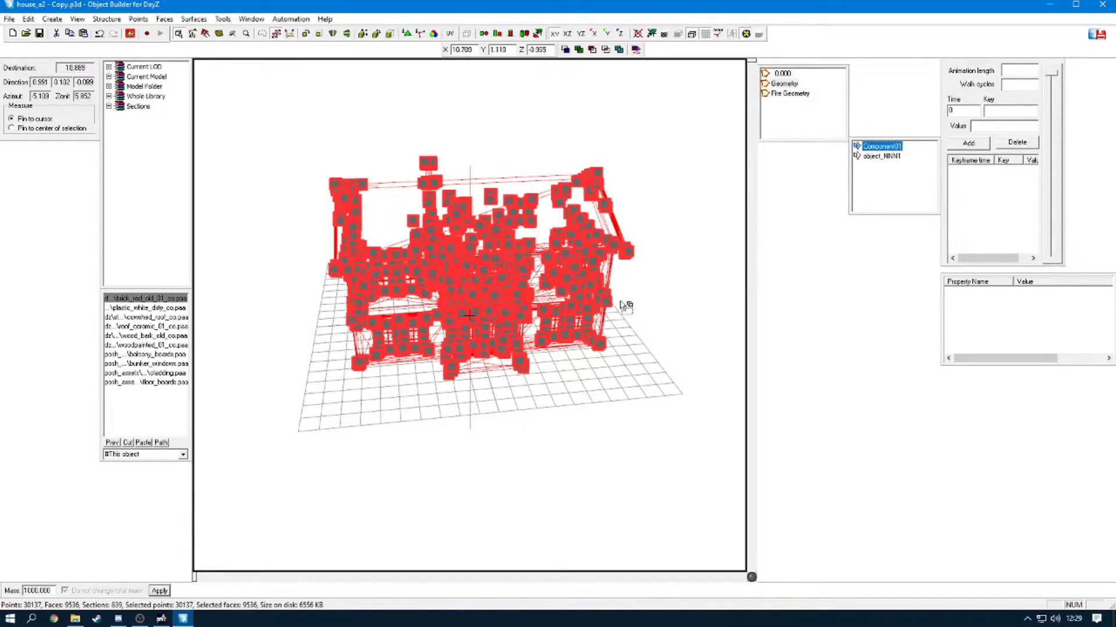
{"action": "scroll", "coordinate": [491, 379], "scroll_direction": "up", "scroll_amount": 6}
{"action": "middle_click_drag", "start_coordinate": [491, 381], "coordinate": [490, 382]}
{"action": "scroll", "coordinate": [490, 381], "scroll_direction": "up", "scroll_amount": 5}
{"action": "scroll", "coordinate": [494, 373], "scroll_direction": "down", "scroll_amount": 1}
{"action": "scroll", "coordinate": [490, 370], "scroll_direction": "down", "scroll_amount": 1}
{"action": "scroll", "coordinate": [489, 370], "scroll_direction": "up", "scroll_amount": 2}
{"action": "scroll", "coordinate": [488, 369], "scroll_direction": "down", "scroll_amount": 5}
{"action": "mouse_move", "coordinate": [484, 369]}
{"action": "middle_mouse_down"}
{"action": "mouse_move", "coordinate": [480, 351]}
{"action": "mouse_move", "coordinate": [491, 378]}
{"action": "middle_mouse_up"}
{"action": "scroll", "coordinate": [480, 354], "scroll_direction": "up", "scroll_amount": 1}
{"action": "scroll", "coordinate": [479, 356], "scroll_direction": "up", "scroll_amount": 3}
{"action": "scroll", "coordinate": [491, 378], "scroll_direction": "down", "scroll_amount": 2}
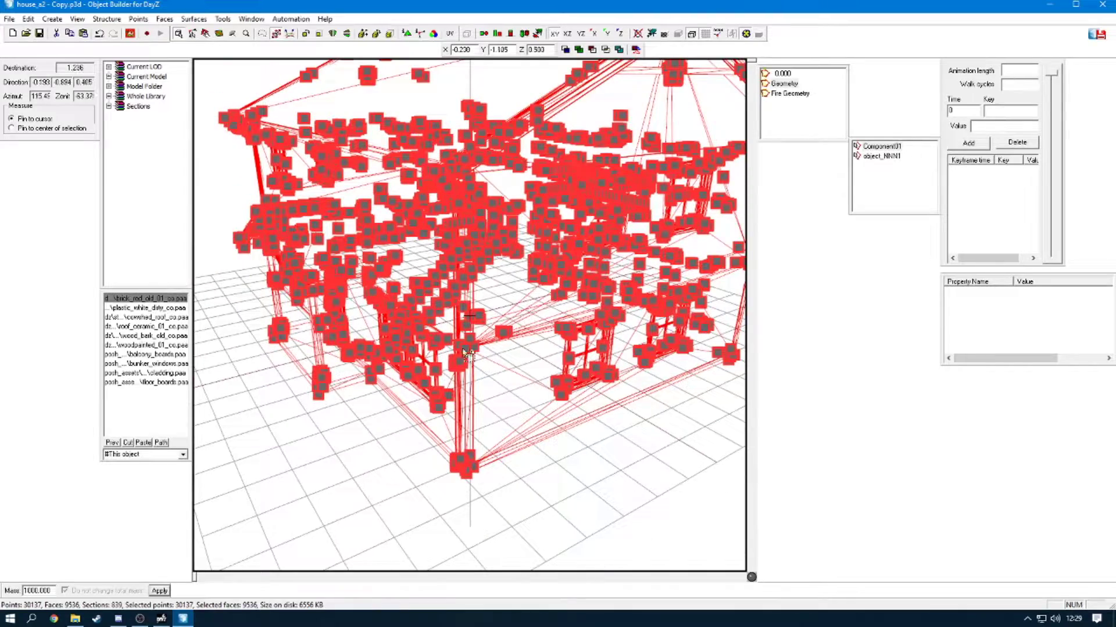
Step: Examine the highlighted points inside the ground-floor room and clear the selection
{"action": "middle_click_drag", "start_coordinate": [349, 406], "coordinate": [350, 405]}
{"action": "scroll", "coordinate": [437, 341], "scroll_direction": "up", "scroll_amount": 5}
{"action": "middle_click_drag", "start_coordinate": [437, 337], "coordinate": [401, 345]}
{"action": "scroll", "coordinate": [441, 349], "scroll_direction": "up", "scroll_amount": 4}
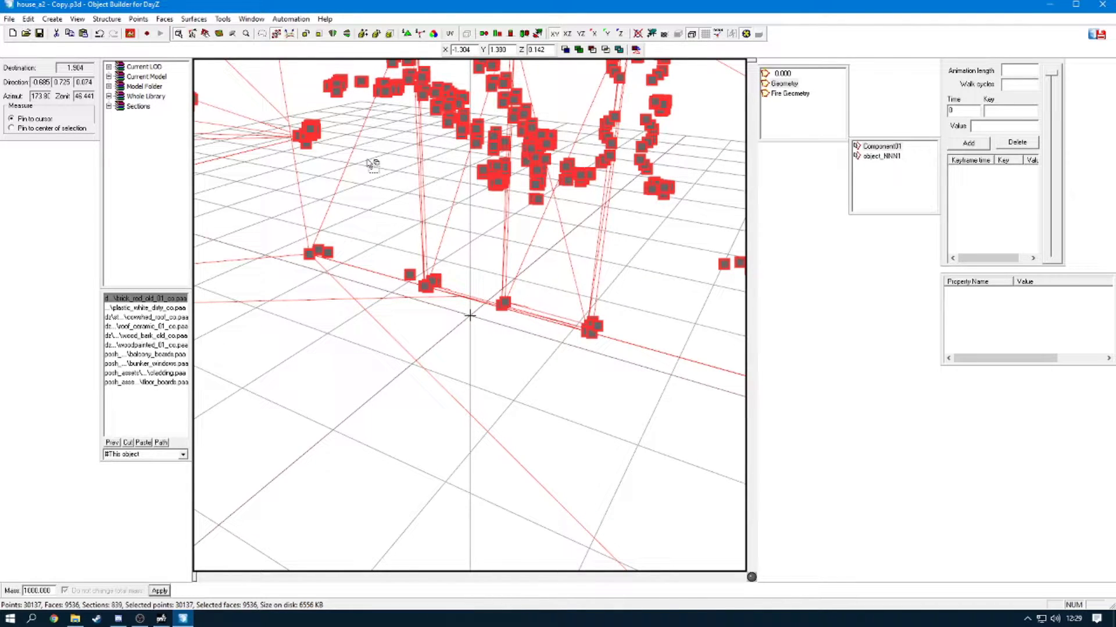
{"action": "left_click_drag", "start_coordinate": [450, 336], "coordinate": [432, 332], "text": "alt"}
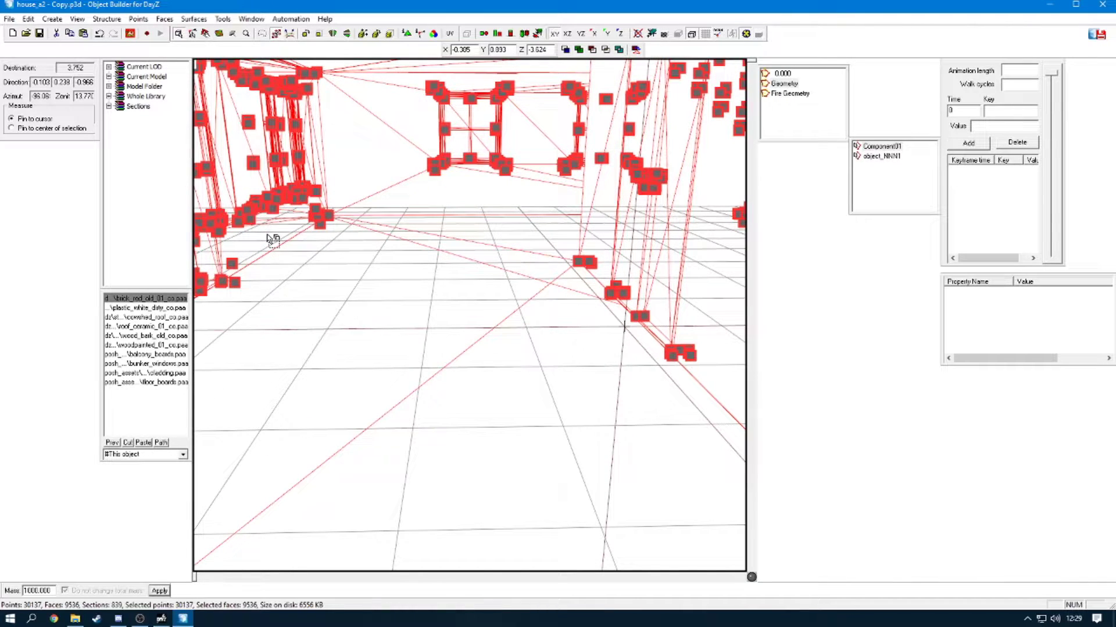
{"action": "left_click", "coordinate": [440, 328]}
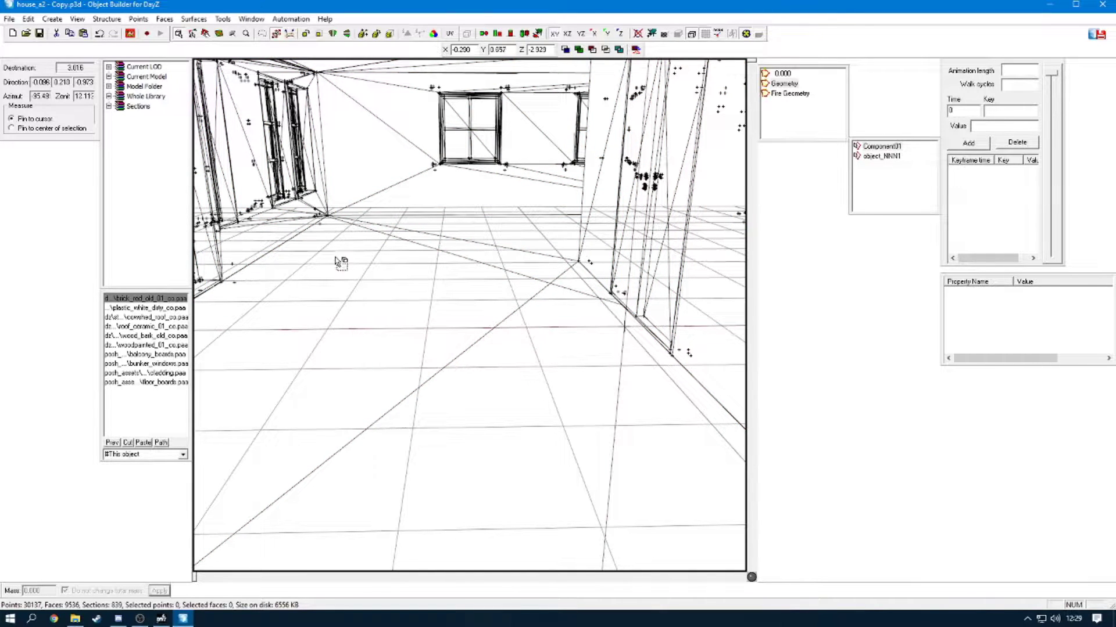
Step: Examine the room's walls, floor and ceiling as separate pieces of collision geometry
{"action": "left_click_drag", "start_coordinate": [271, 245], "coordinate": [234, 220]}
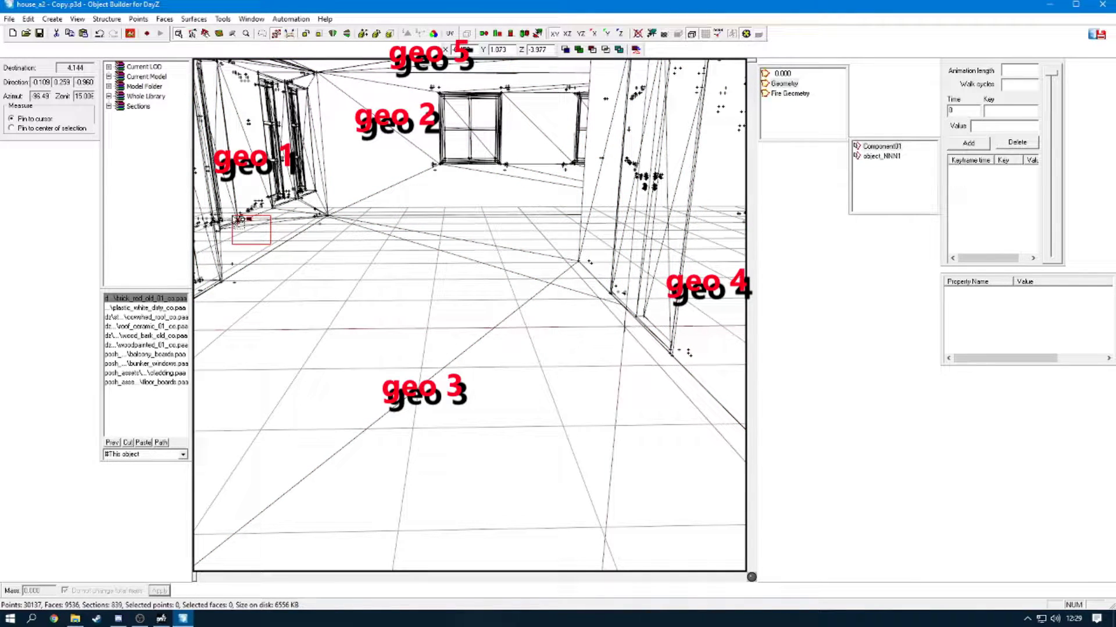
{"action": "left_click_drag", "start_coordinate": [357, 257], "coordinate": [462, 410]}
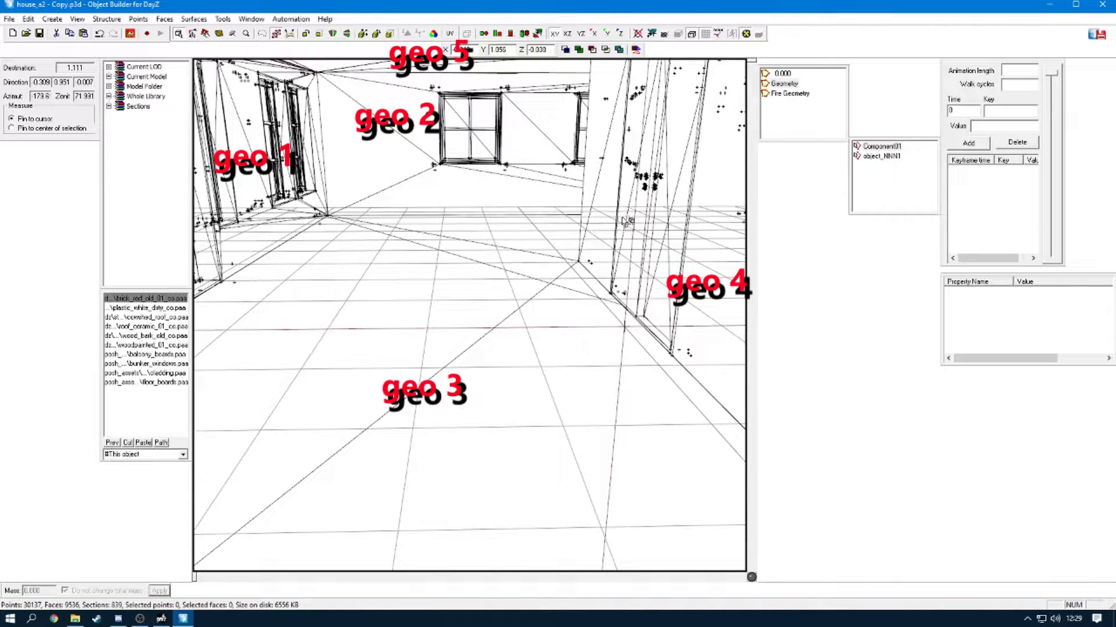
{"action": "middle_click_drag", "start_coordinate": [551, 229], "coordinate": [529, 224]}
{"action": "left_click_drag", "start_coordinate": [418, 80], "coordinate": [379, 46]}
{"action": "middle_click_drag", "start_coordinate": [577, 314], "coordinate": [577, 316]}
{"action": "scroll", "coordinate": [510, 340], "scroll_direction": "up", "scroll_amount": 3}
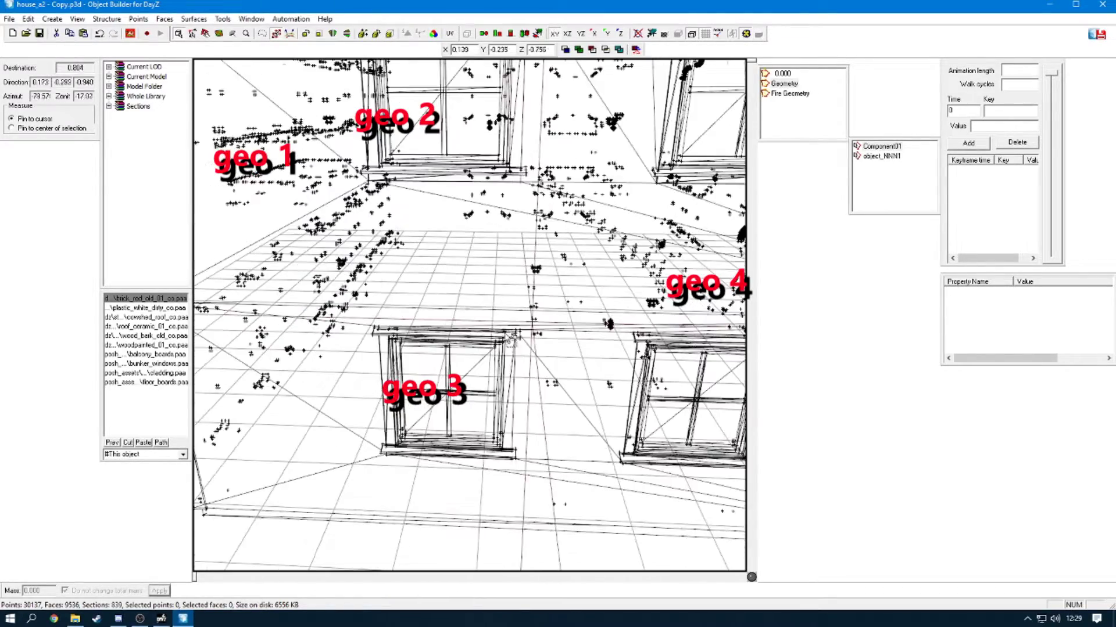
Step: Compare the points in the object_NNN1 and Component01 named selections, and clear the selection
{"action": "scroll", "coordinate": [510, 340], "scroll_direction": "down", "scroll_amount": 3}
{"action": "middle_click_drag", "start_coordinate": [510, 340], "coordinate": [468, 333]}
{"action": "left_click", "coordinate": [880, 155]}
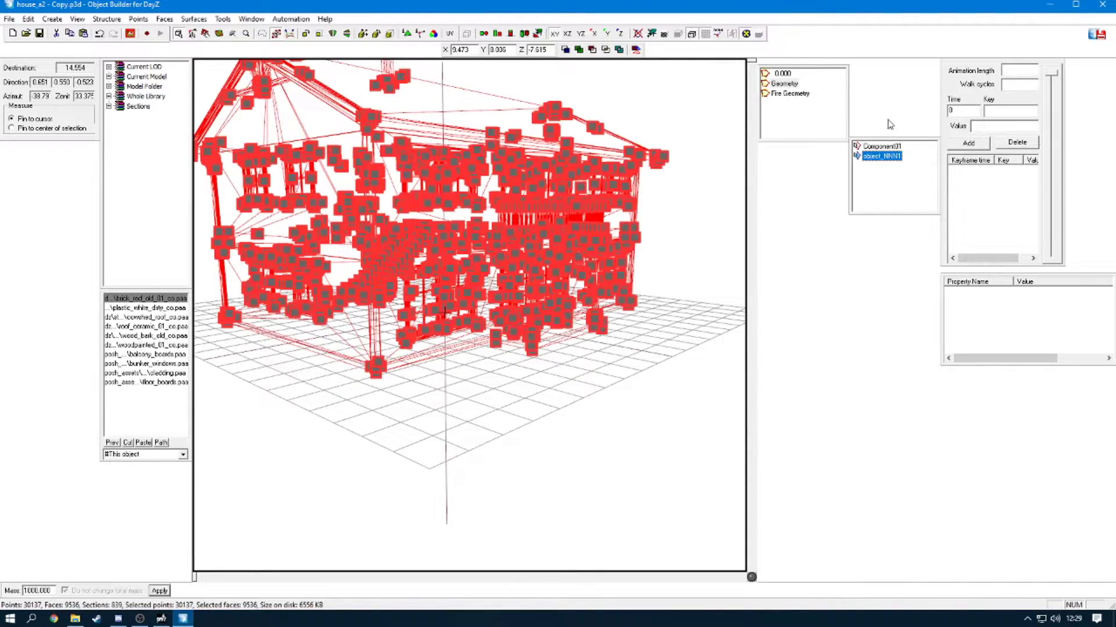
{"action": "left_click", "coordinate": [877, 147]}
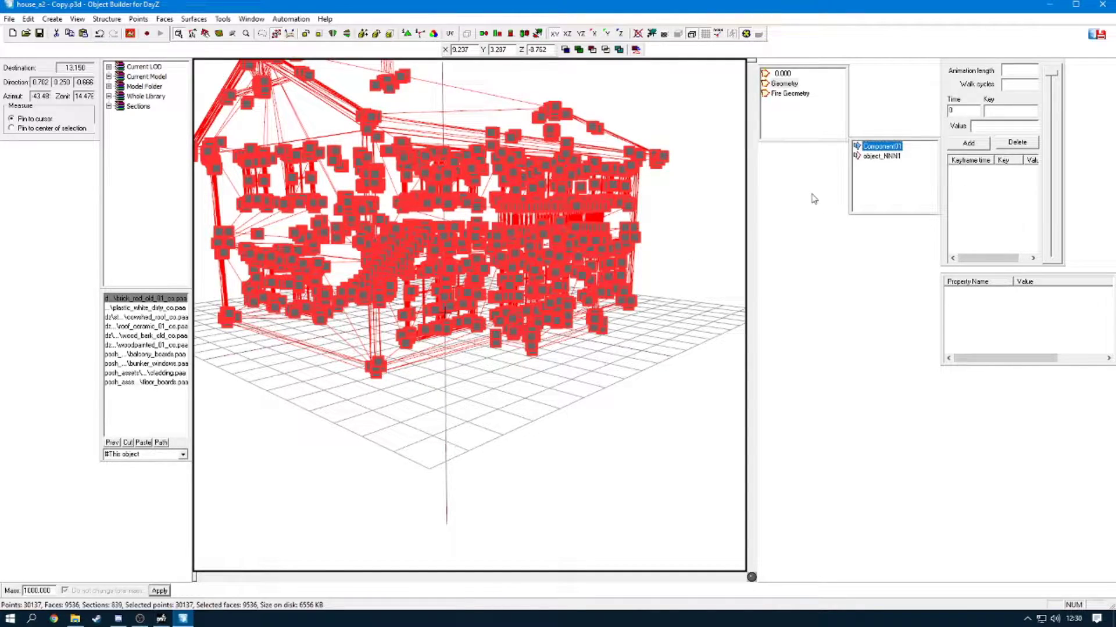
{"action": "left_click", "coordinate": [690, 273]}
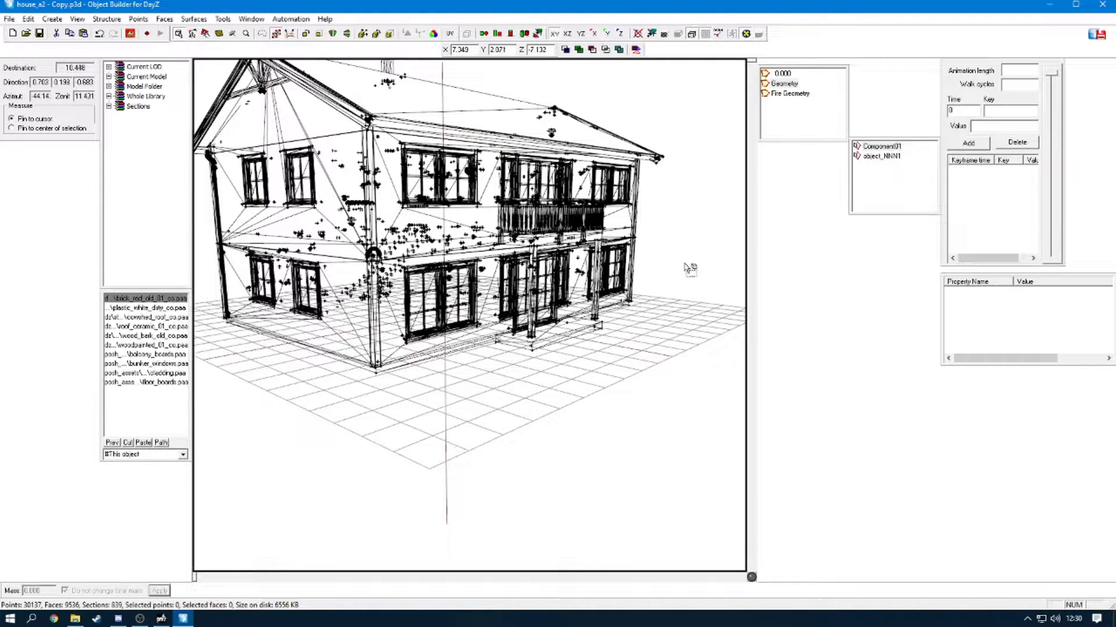
Step: Replace the Geometry LOD with a fresh duplicate of the 0.000 LOD, assigning the copy the Geometry type
{"action": "right_click", "coordinate": [781, 85]}
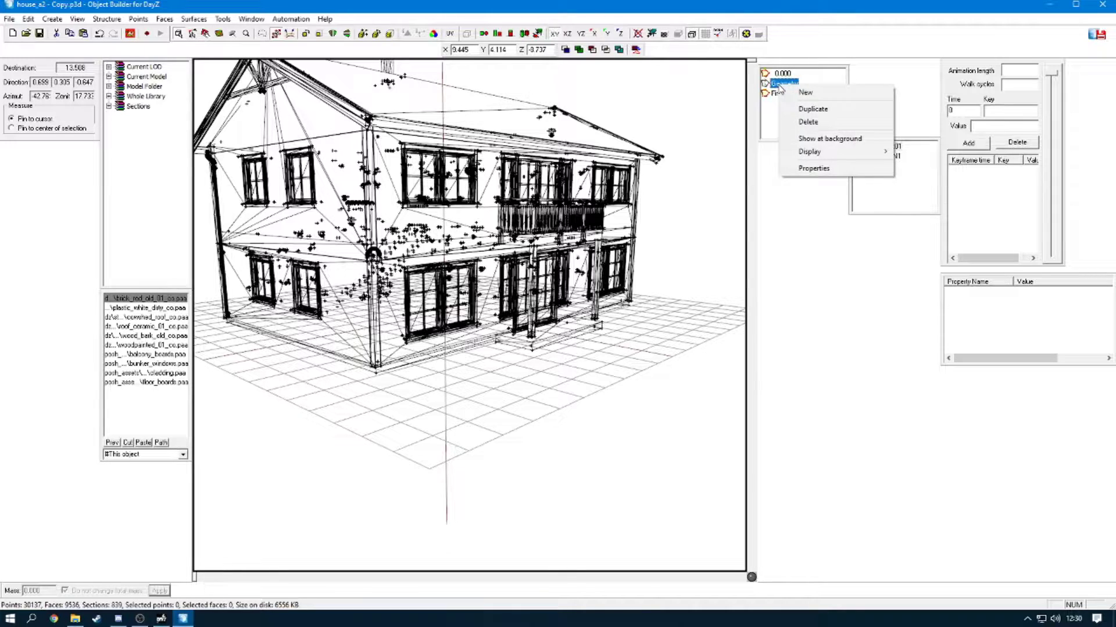
{"action": "left_click", "coordinate": [796, 123]}
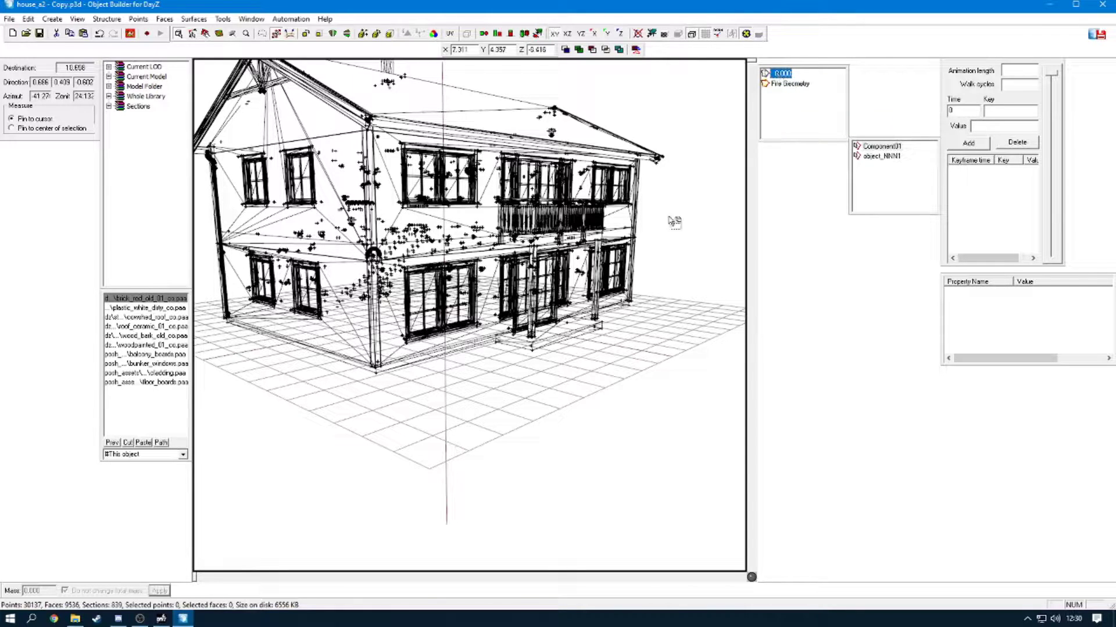
{"action": "left_click", "coordinate": [779, 73]}
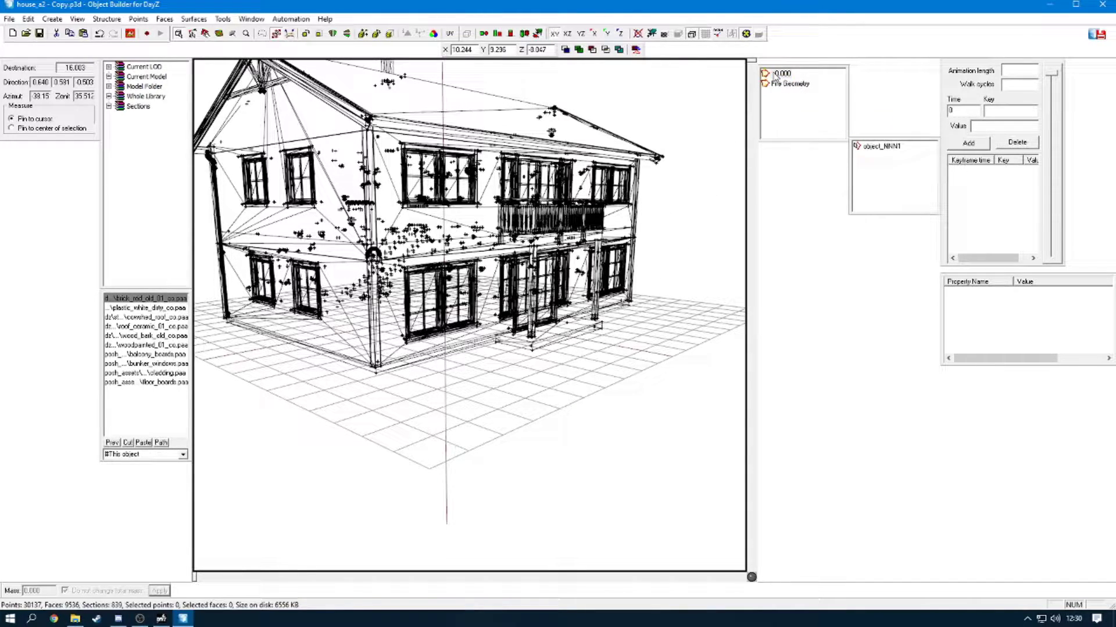
{"action": "right_click", "coordinate": [778, 73]}
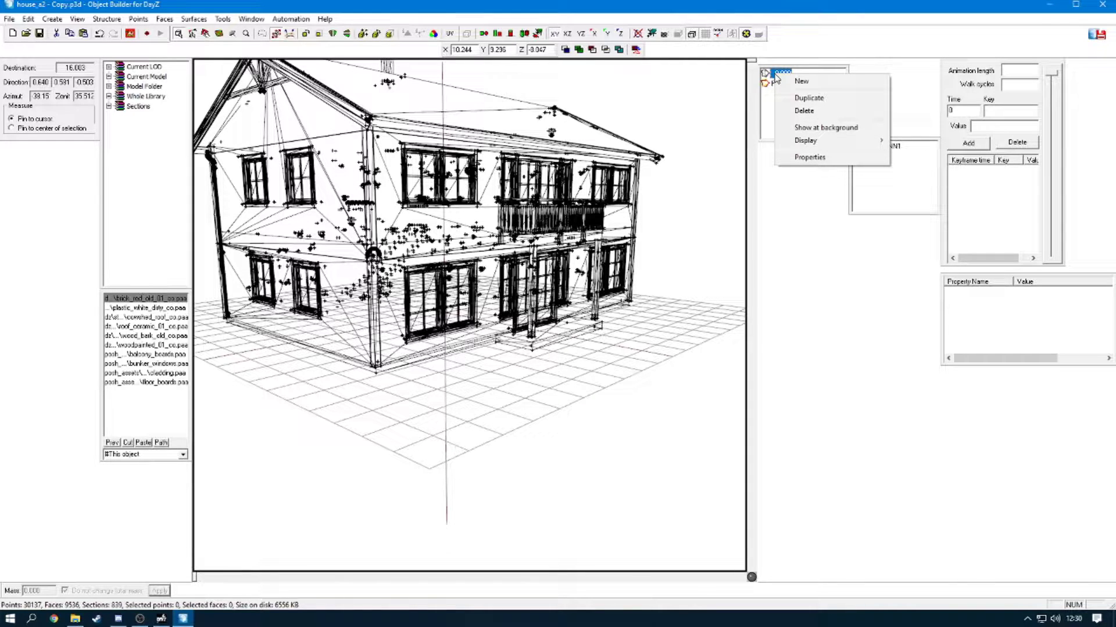
{"action": "left_click", "coordinate": [807, 97]}
{"action": "right_click", "coordinate": [775, 85]}
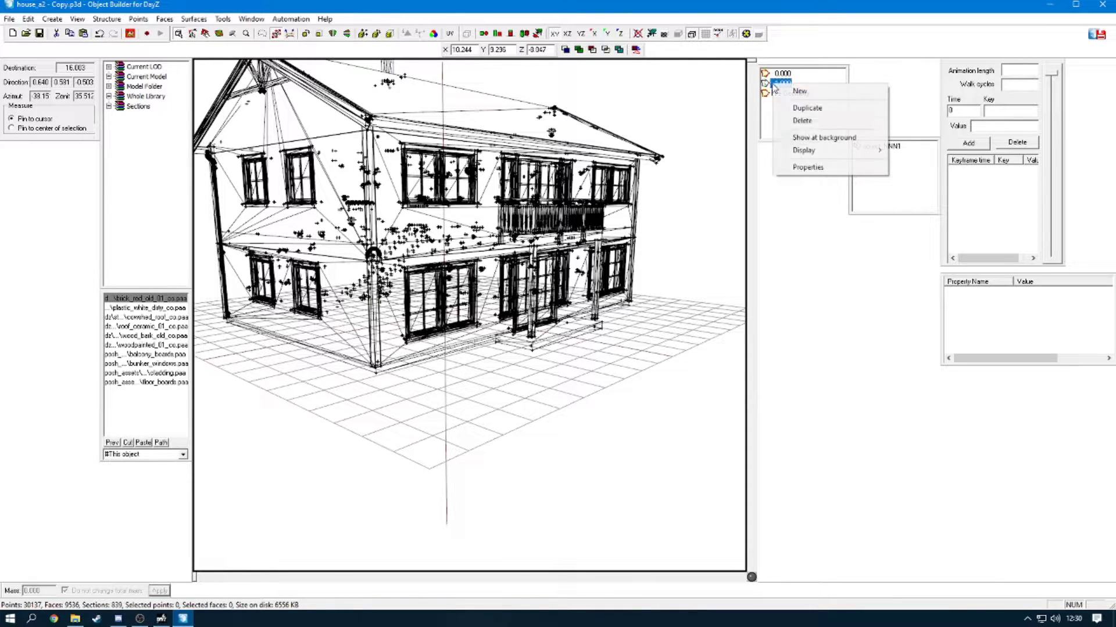
{"action": "left_click", "coordinate": [808, 167]}
{"action": "left_click", "coordinate": [784, 79]}
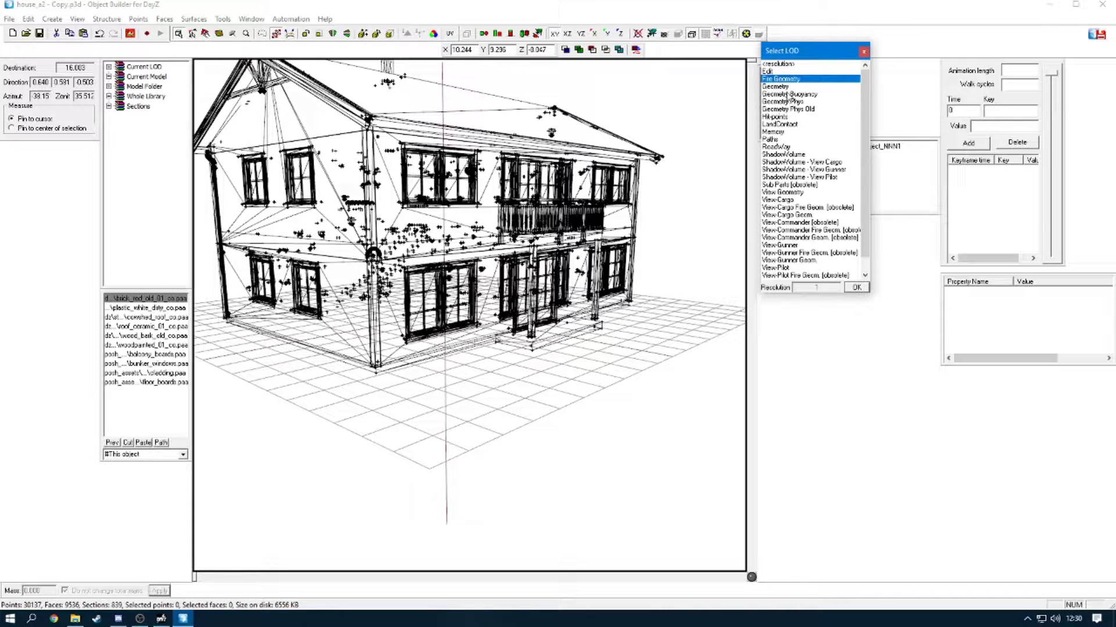
{"action": "left_click", "coordinate": [787, 87]}
{"action": "left_click", "coordinate": [857, 288]}
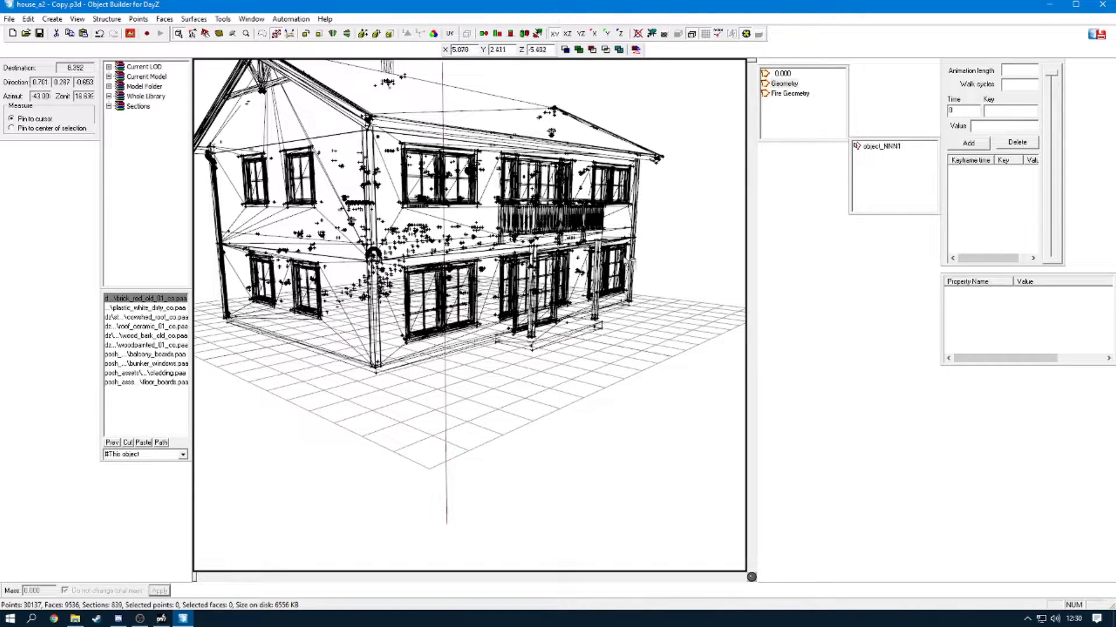
Step: Try to select the porch slab in front of the entrance doors by its corner points, and clear the selection
{"action": "left_click_drag", "start_coordinate": [585, 319], "coordinate": [586, 319], "text": "alt"}
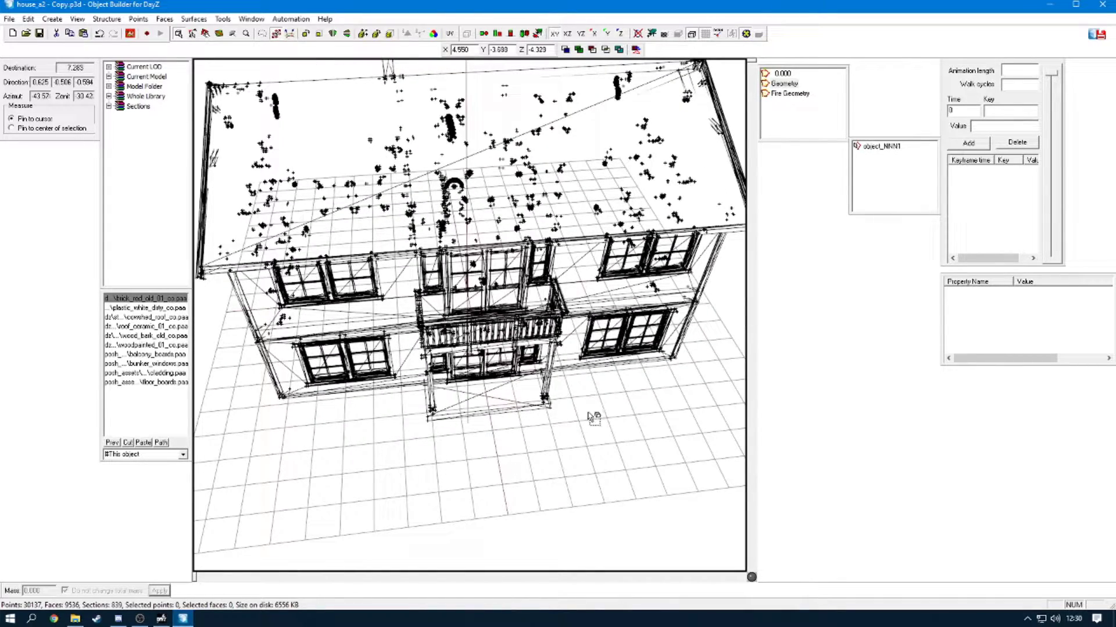
{"action": "left_click_drag", "start_coordinate": [575, 427], "coordinate": [574, 425], "text": "alt"}
{"action": "scroll", "coordinate": [242, 131], "scroll_direction": "up", "scroll_amount": 5}
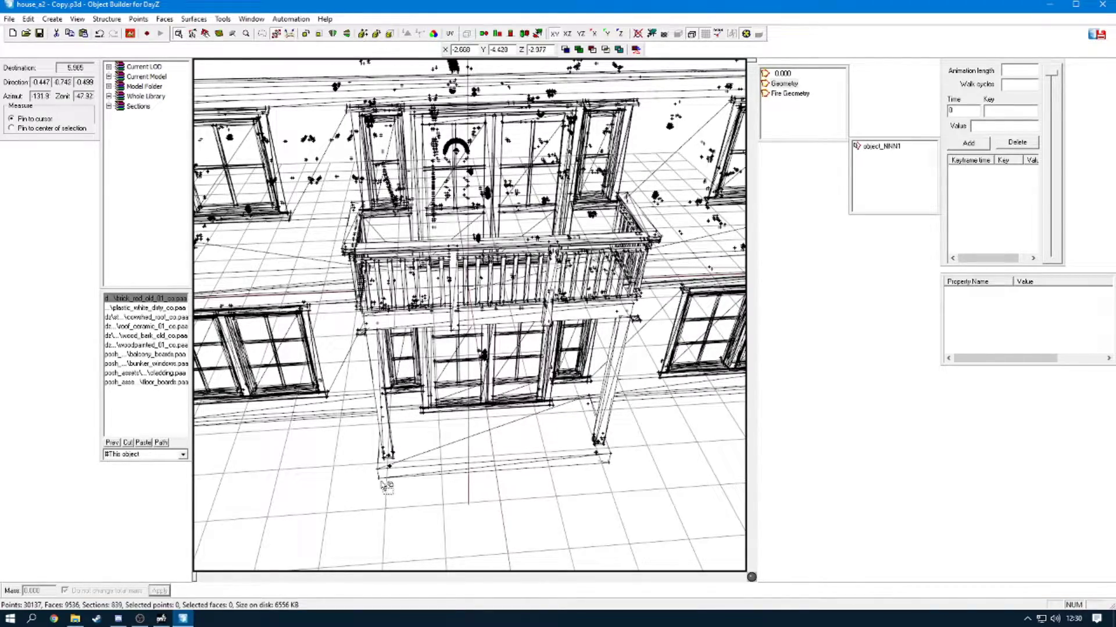
{"action": "left_click_drag", "start_coordinate": [370, 465], "coordinate": [383, 483]}
{"action": "left_click_drag", "start_coordinate": [459, 470], "coordinate": [463, 469], "text": "alt"}
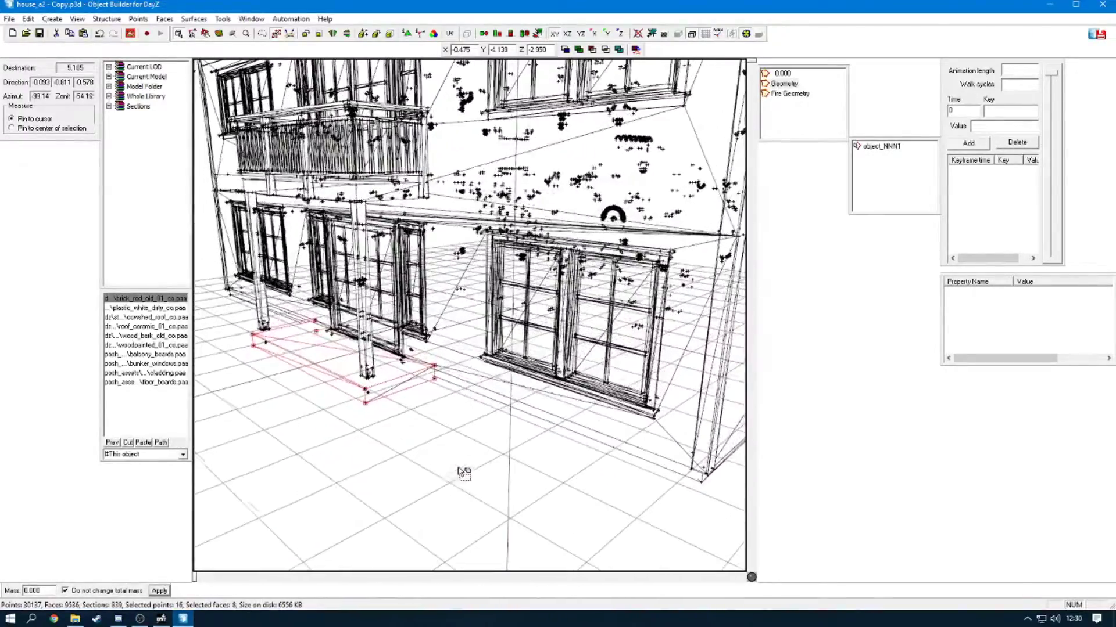
{"action": "scroll", "coordinate": [390, 434], "scroll_direction": "up", "scroll_amount": 3}
{"action": "left_click_drag", "start_coordinate": [268, 512], "coordinate": [290, 449], "text": "shift"}
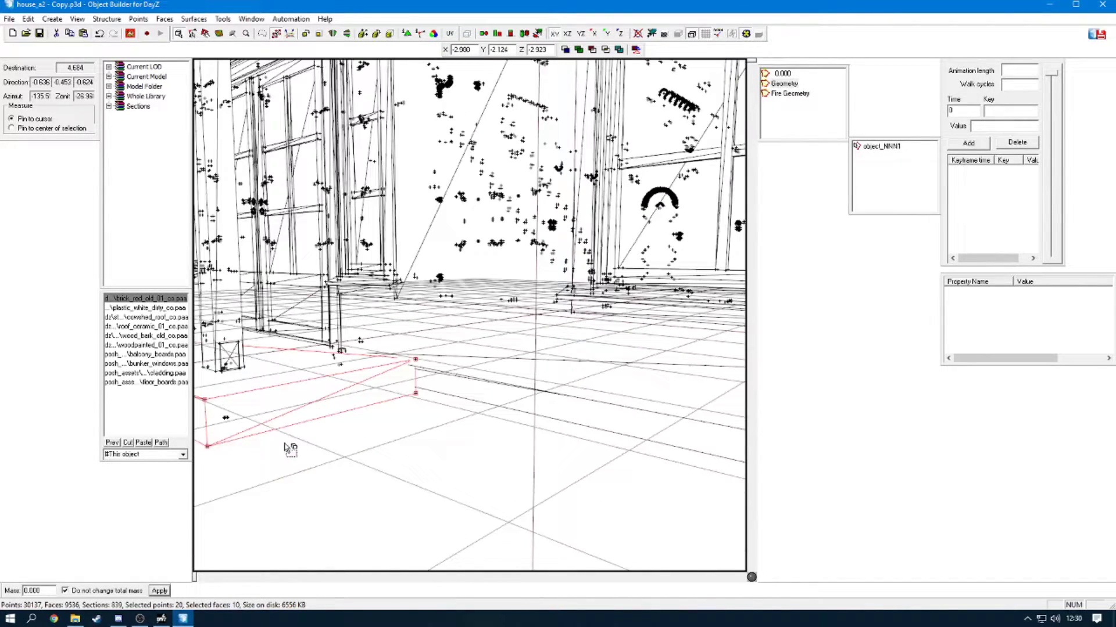
{"action": "left_click", "coordinate": [261, 475]}
Step: Select the porch slab's front corner first, and add its remaining side points to the selection
{"action": "left_click_drag", "start_coordinate": [249, 480], "coordinate": [516, 516], "text": "alt"}
{"action": "left_click_drag", "start_coordinate": [576, 462], "coordinate": [542, 429]}
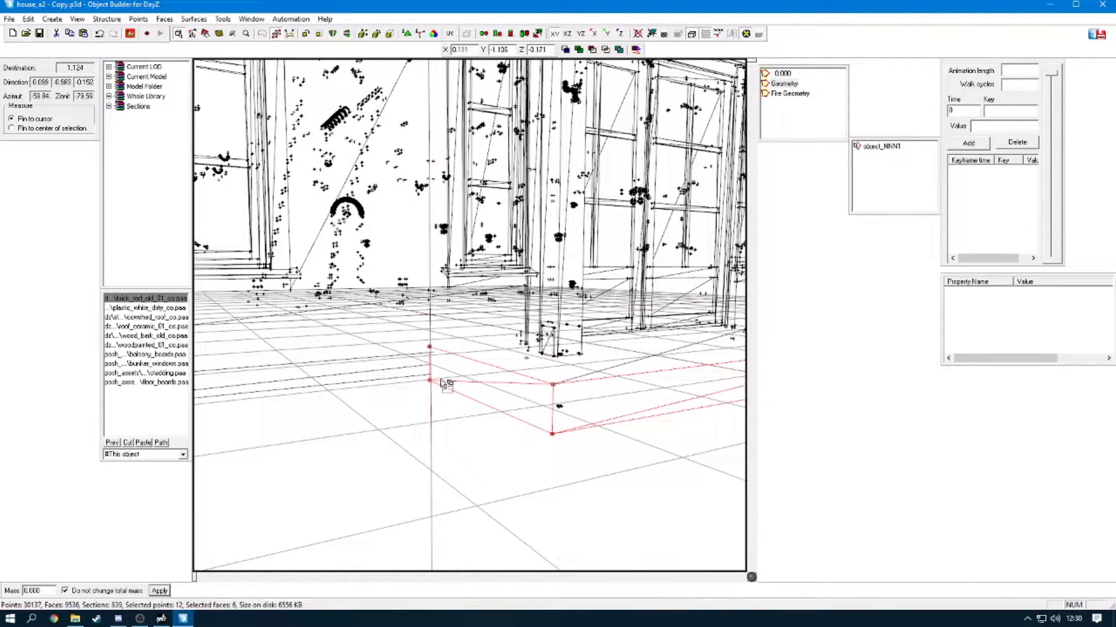
{"action": "left_click_drag", "start_coordinate": [516, 391], "coordinate": [614, 405], "text": "alt"}
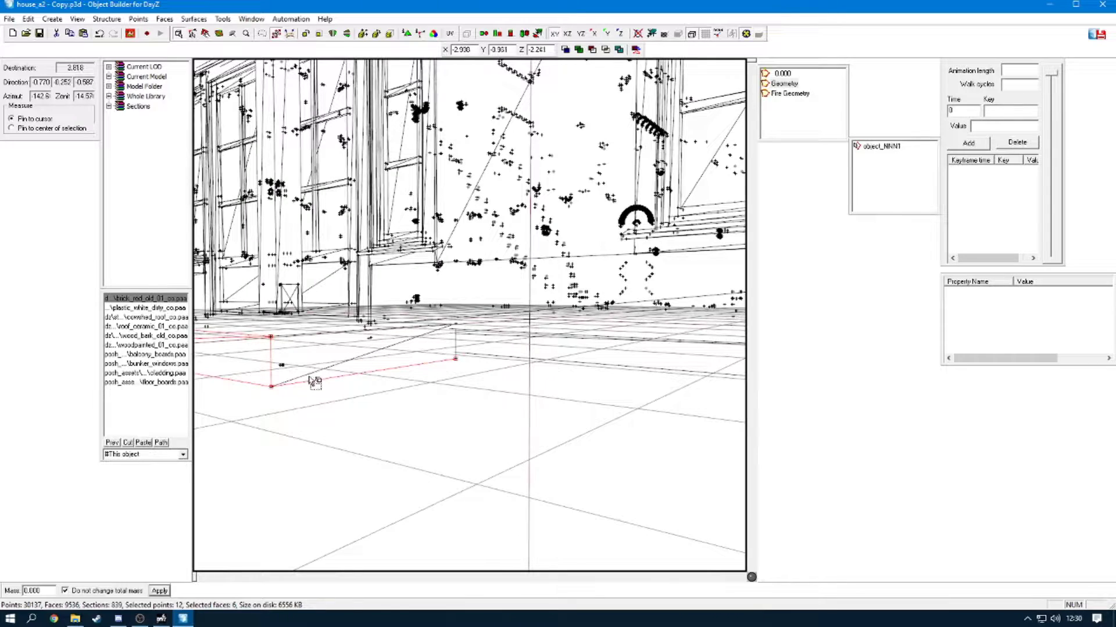
{"action": "left_click_drag", "start_coordinate": [290, 398], "coordinate": [255, 383], "text": "shift"}
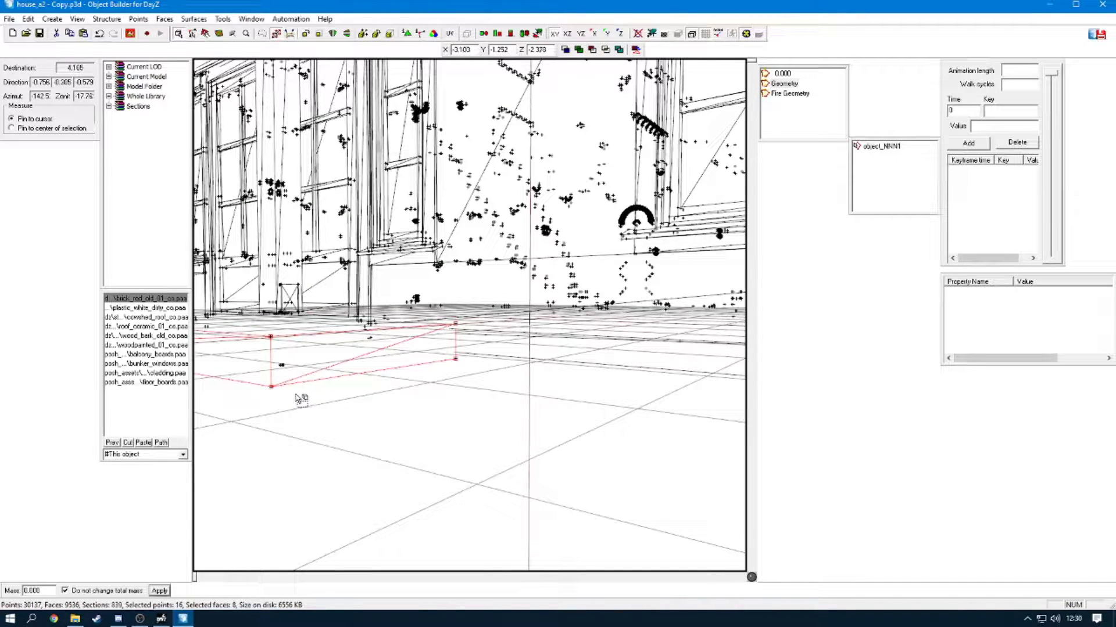
{"action": "right_click_drag", "start_coordinate": [446, 345], "coordinate": [476, 447]}
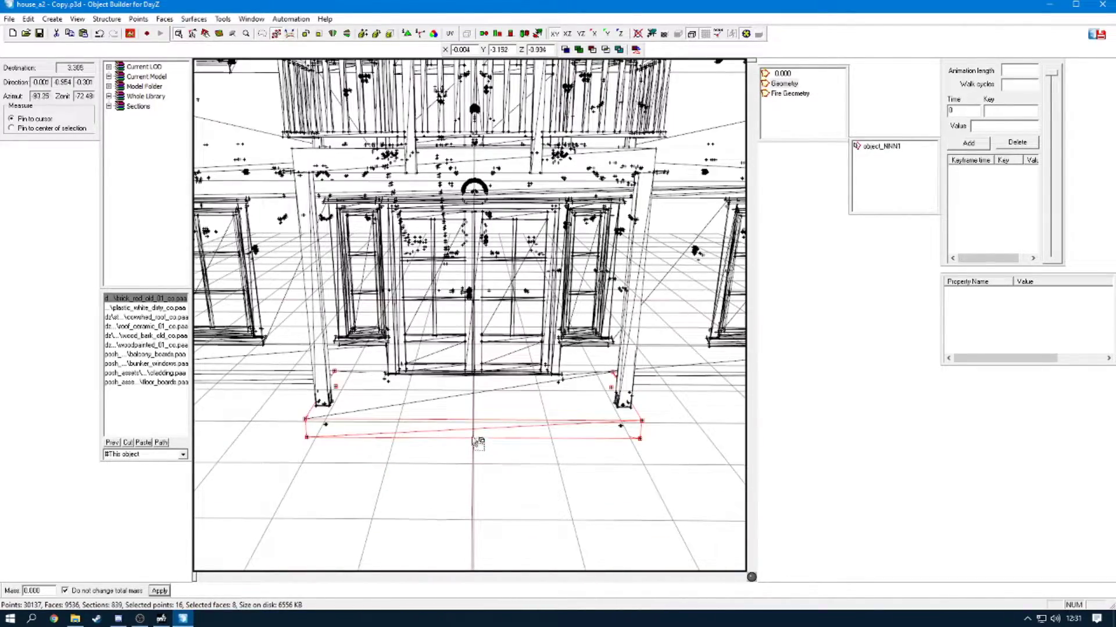
Step: Try face selection on the top surface of the porch slab, and return to object selection
{"action": "left_click", "coordinate": [398, 403]}
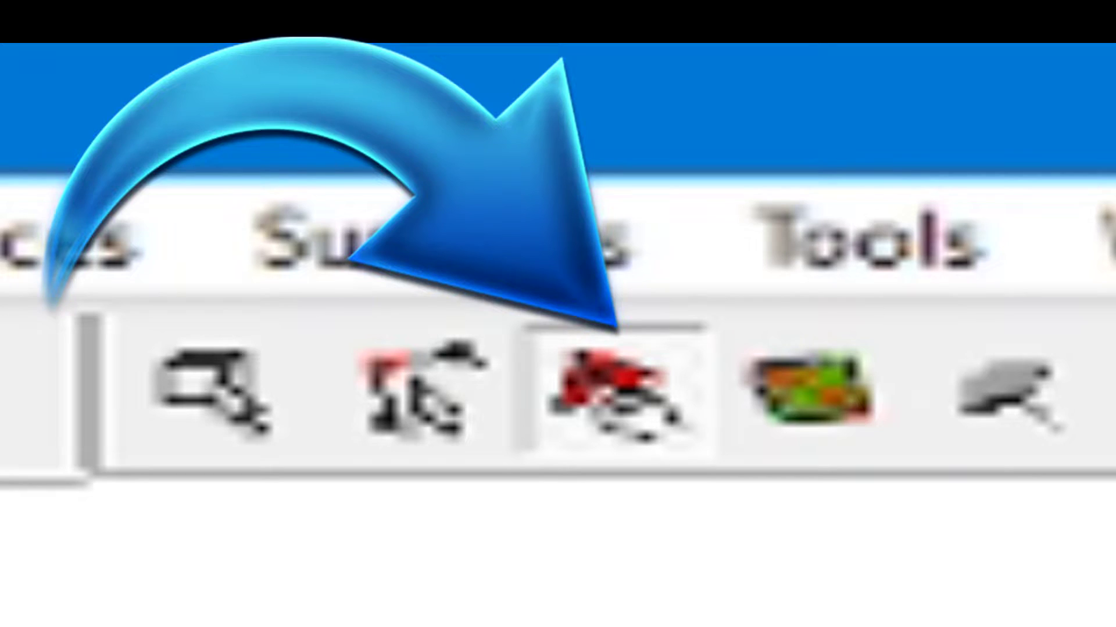
{"action": "left_click", "coordinate": [244, 401]}
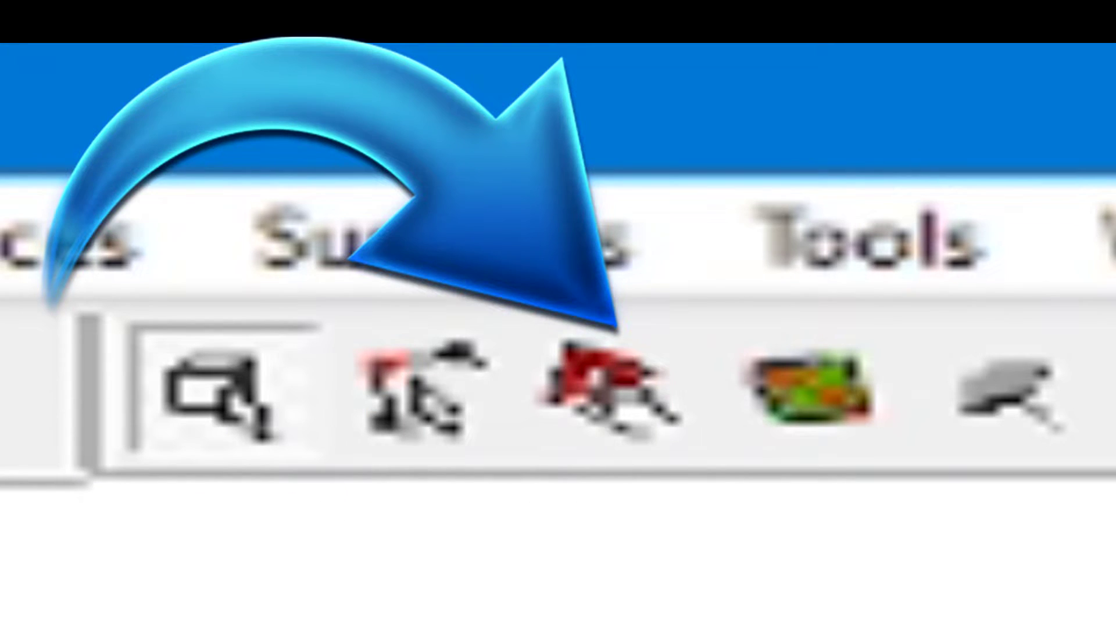
{"action": "key", "text": "alt"}
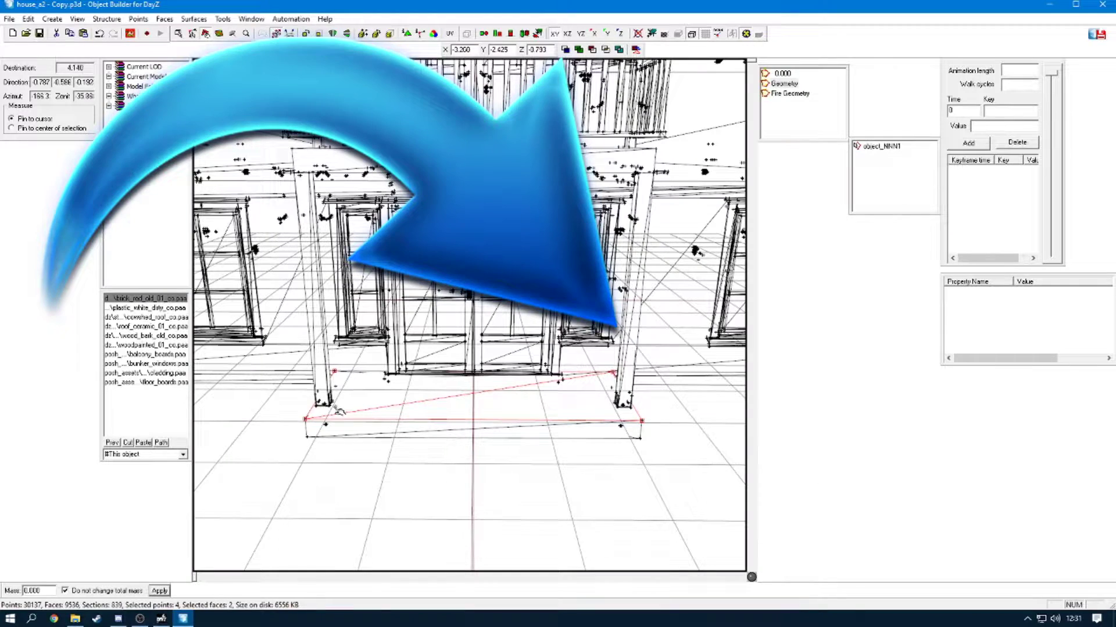
{"action": "left_click", "coordinate": [180, 33]}
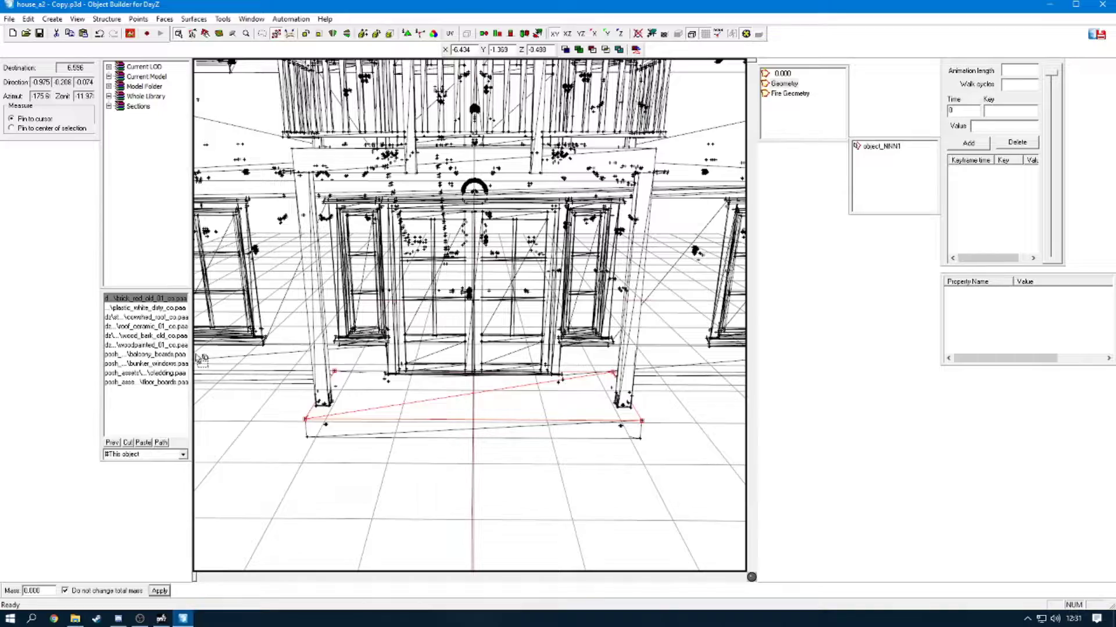
Step: Create a Component01 named selection from the whole porch slab and set its mass to 100
{"action": "left_click", "coordinate": [307, 437]}
{"action": "middle_click_drag", "start_coordinate": [432, 445], "coordinate": [439, 445]}
{"action": "left_click", "coordinate": [431, 427], "text": "ctrl"}
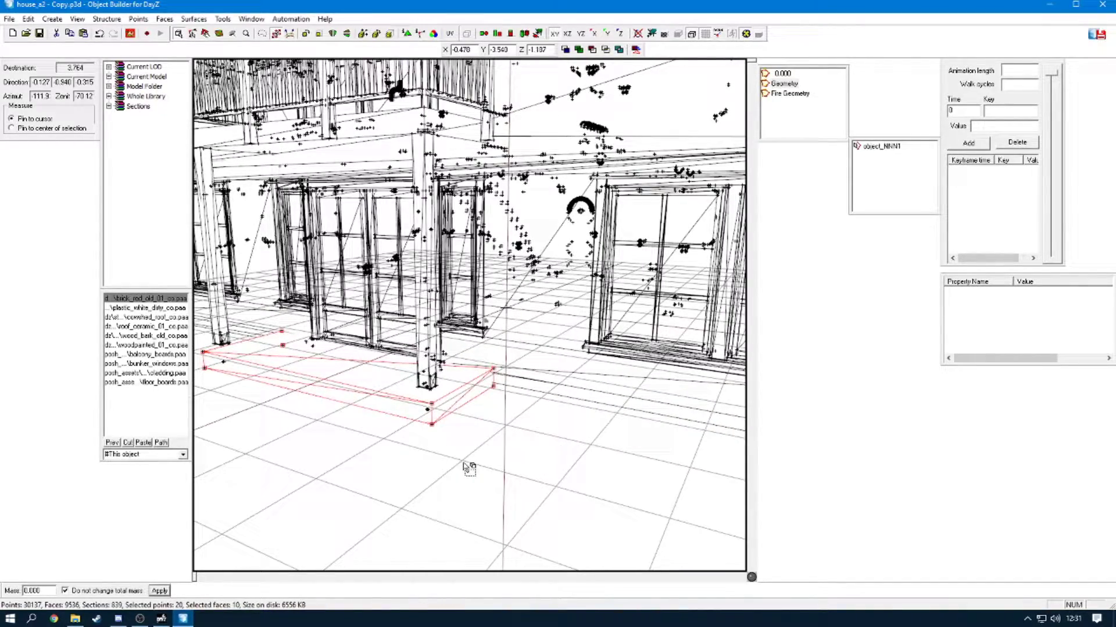
{"action": "right_click", "coordinate": [887, 185]}
{"action": "left_click", "coordinate": [935, 191]}
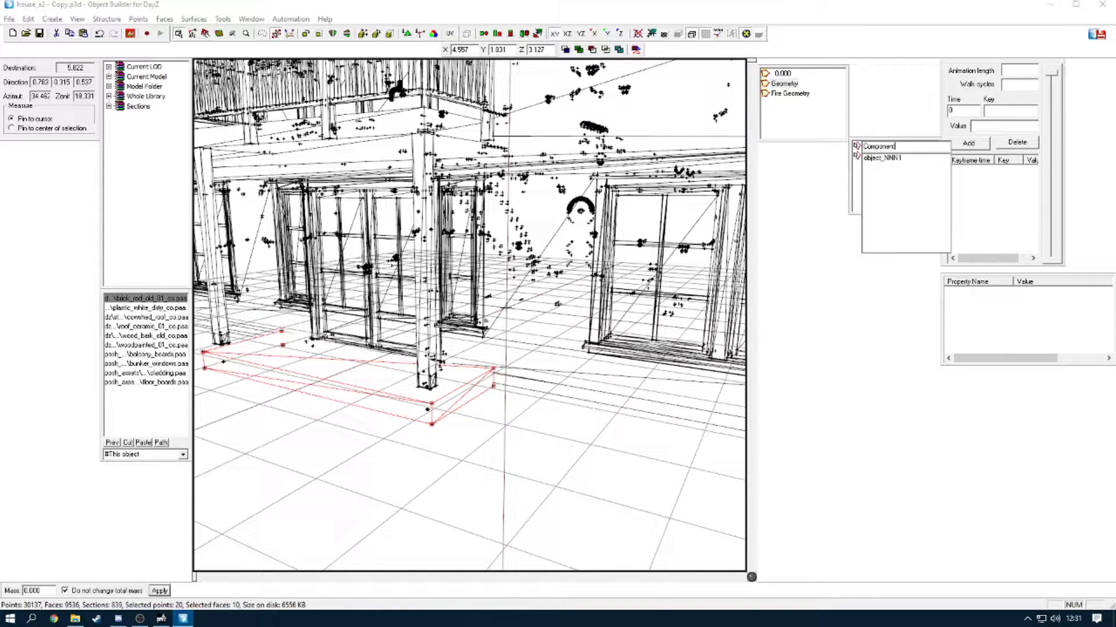
{"action": "key", "text": "Return"}
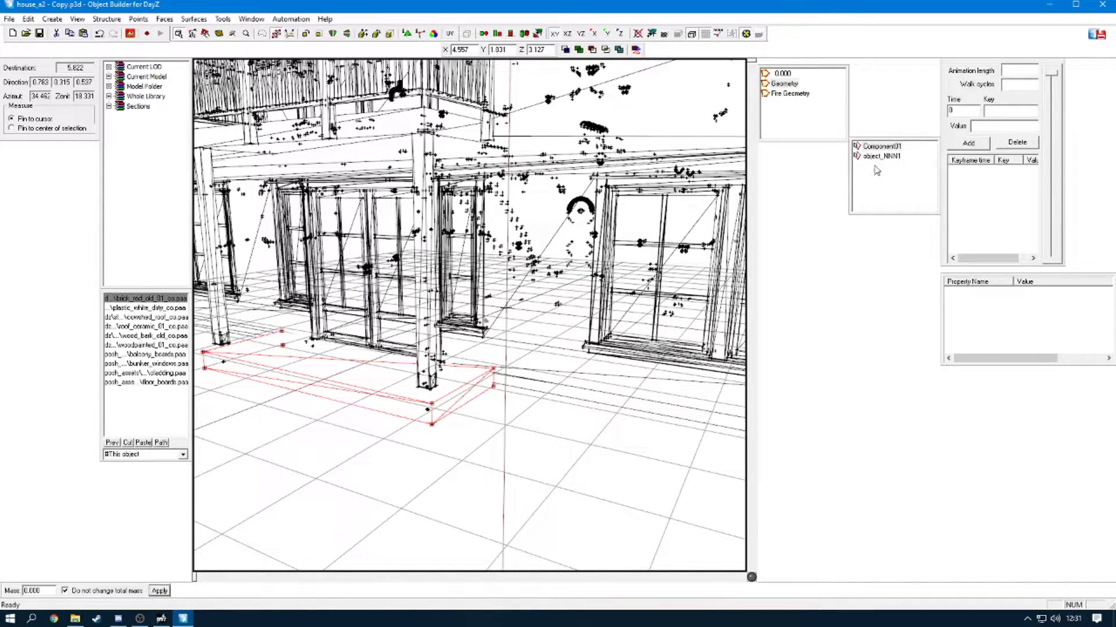
{"action": "left_click", "coordinate": [24, 590]}
{"action": "type", "text": "10"}
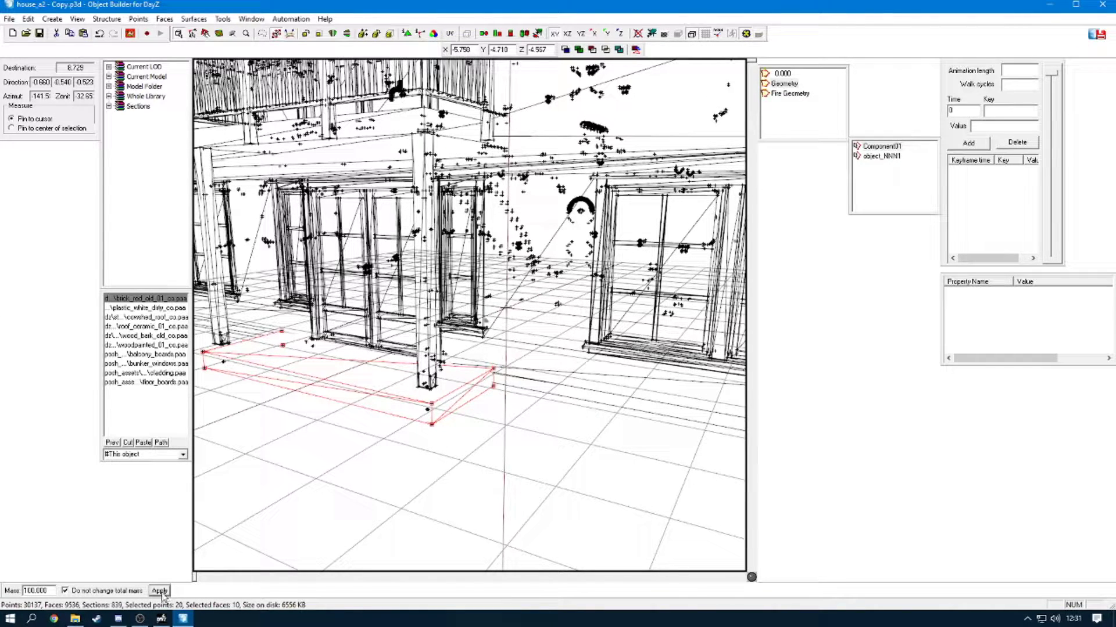
{"action": "left_click", "coordinate": [159, 591]}
{"action": "right_click", "coordinate": [864, 186]}
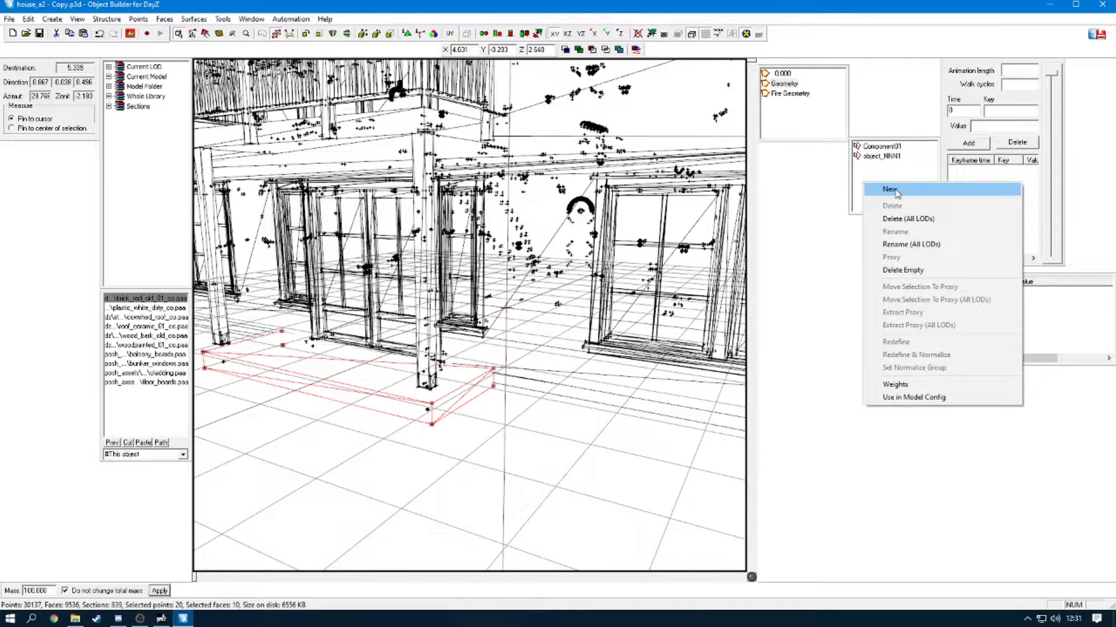
{"action": "left_click", "coordinate": [898, 189]}
{"action": "type", "text": "compon"}
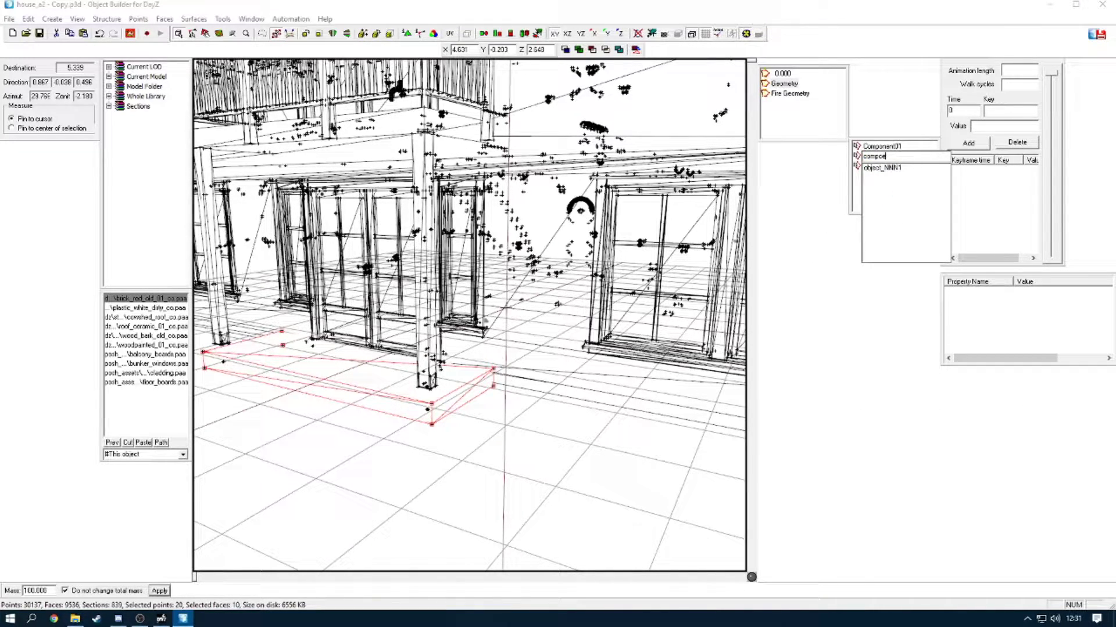
{"action": "type", "text": "mpcent02"}
{"action": "key", "text": "Return"}
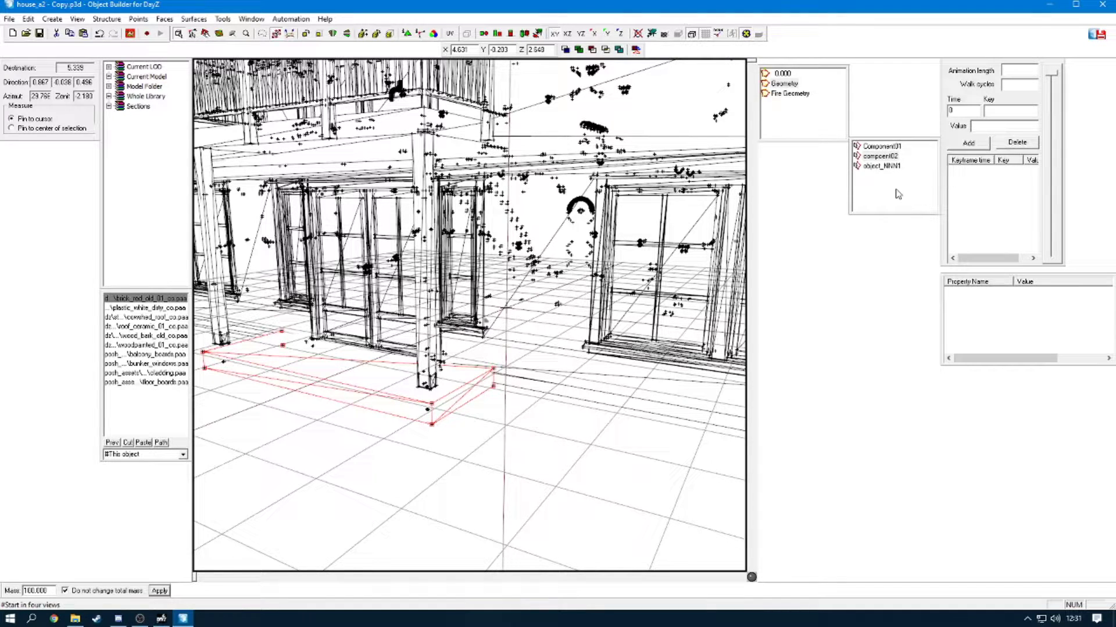
{"action": "right_click", "coordinate": [893, 157]}
{"action": "left_click", "coordinate": [918, 180]}
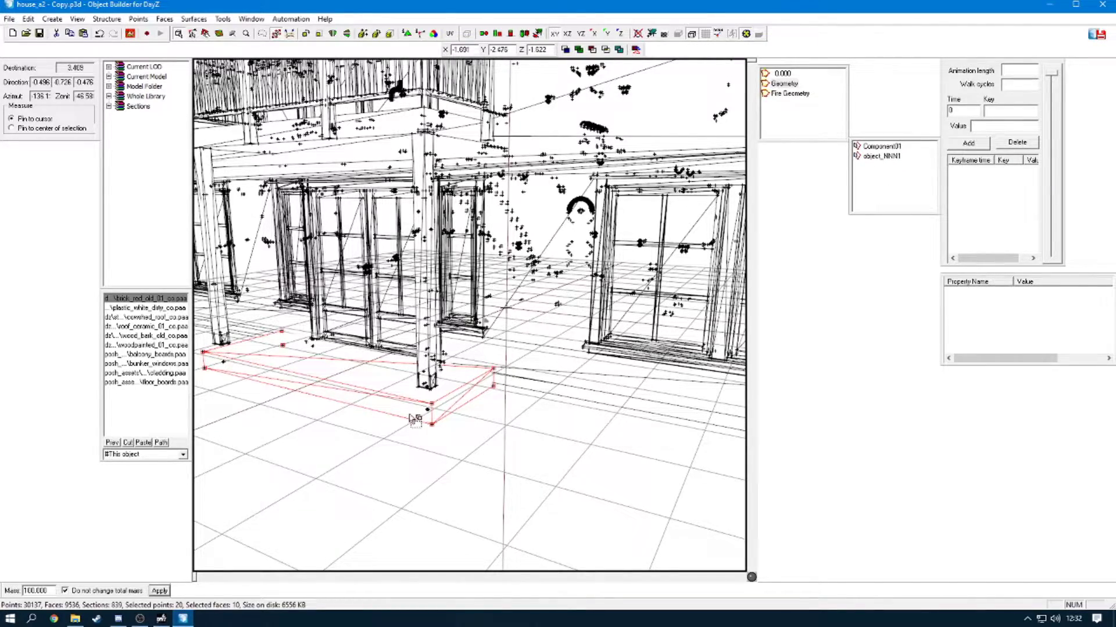
Step: Create a Component02 named selection from the porch post to the right of the entrance doors and set its mass to 100
{"action": "middle_click_drag", "start_coordinate": [469, 377], "coordinate": [479, 371]}
{"action": "left_click", "coordinate": [605, 509]}
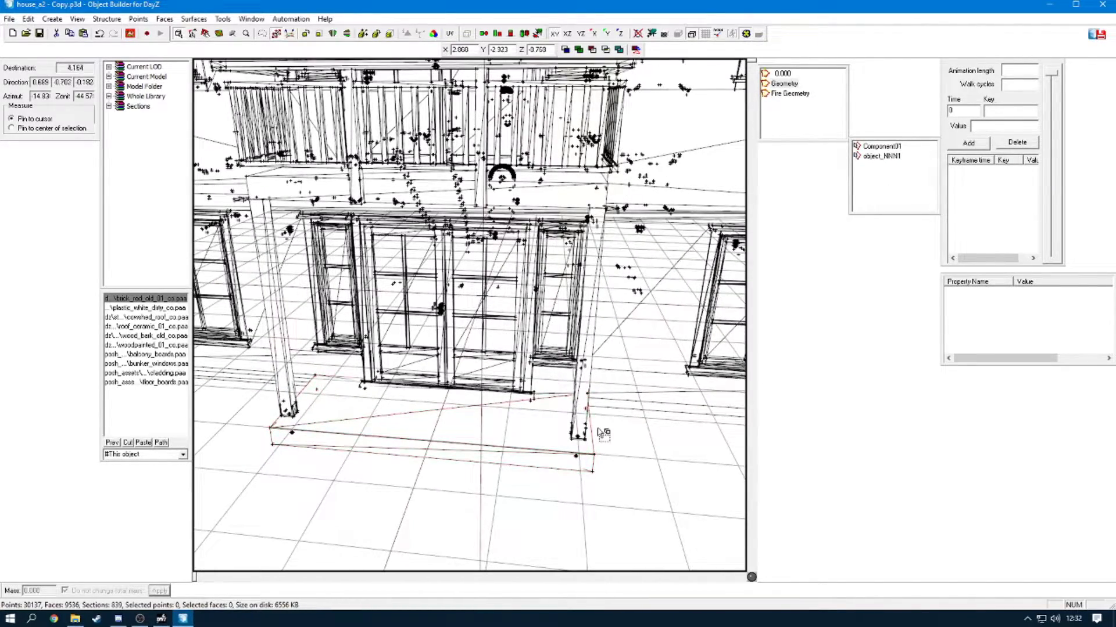
{"action": "left_click_drag", "start_coordinate": [590, 441], "coordinate": [563, 420]}
{"action": "middle_click_drag", "start_coordinate": [562, 454], "coordinate": [566, 458]}
{"action": "right_click", "coordinate": [870, 186]}
{"action": "left_click", "coordinate": [893, 190]}
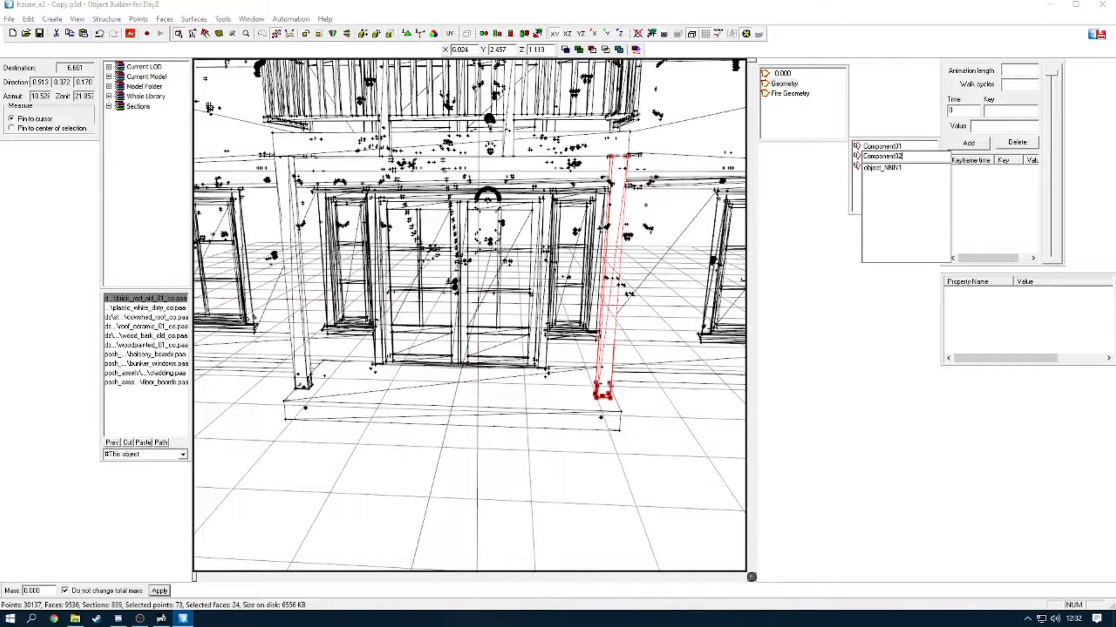
{"action": "key", "text": "Return"}
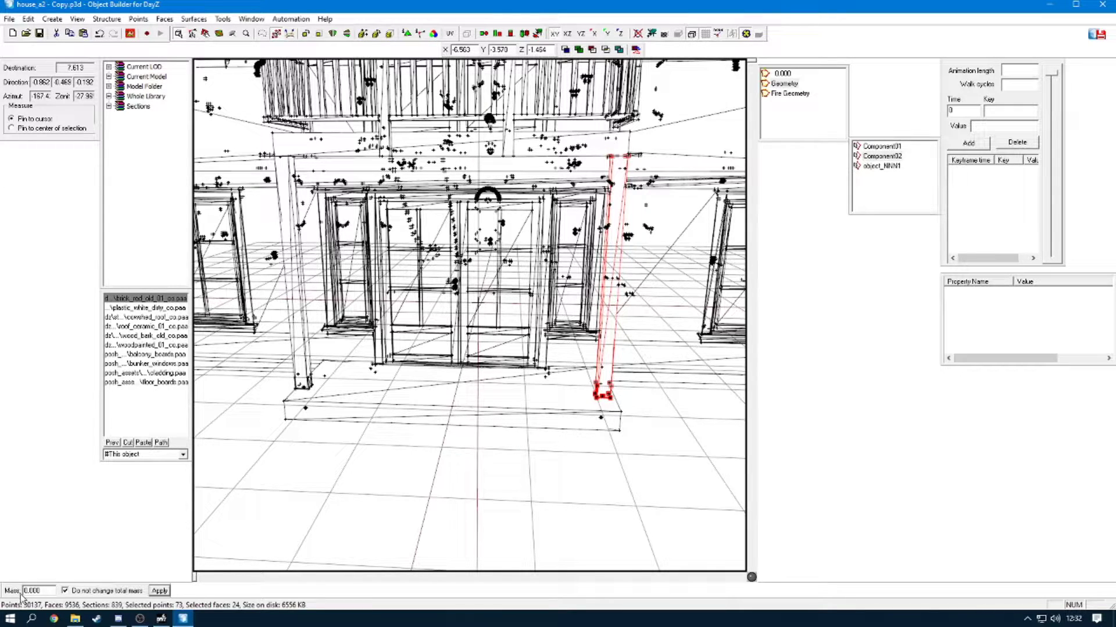
{"action": "type", "text": "10"}
{"action": "left_click", "coordinate": [159, 592]}
Step: Create a Component03 named selection from the porch post to the left of the entrance doors and set its mass to 100
{"action": "middle_click_drag", "start_coordinate": [319, 508], "coordinate": [322, 506]}
{"action": "left_click_drag", "start_coordinate": [404, 429], "coordinate": [324, 399]}
{"action": "left_click", "coordinate": [406, 431]}
{"action": "left_click_drag", "start_coordinate": [391, 428], "coordinate": [368, 406]}
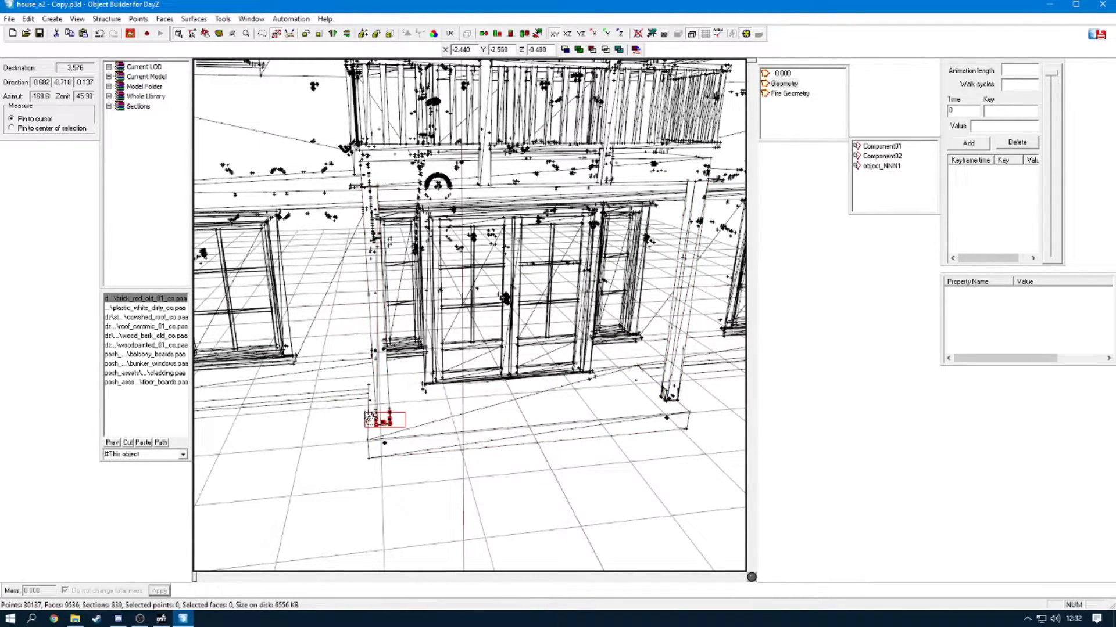
{"action": "right_click", "coordinate": [875, 197]}
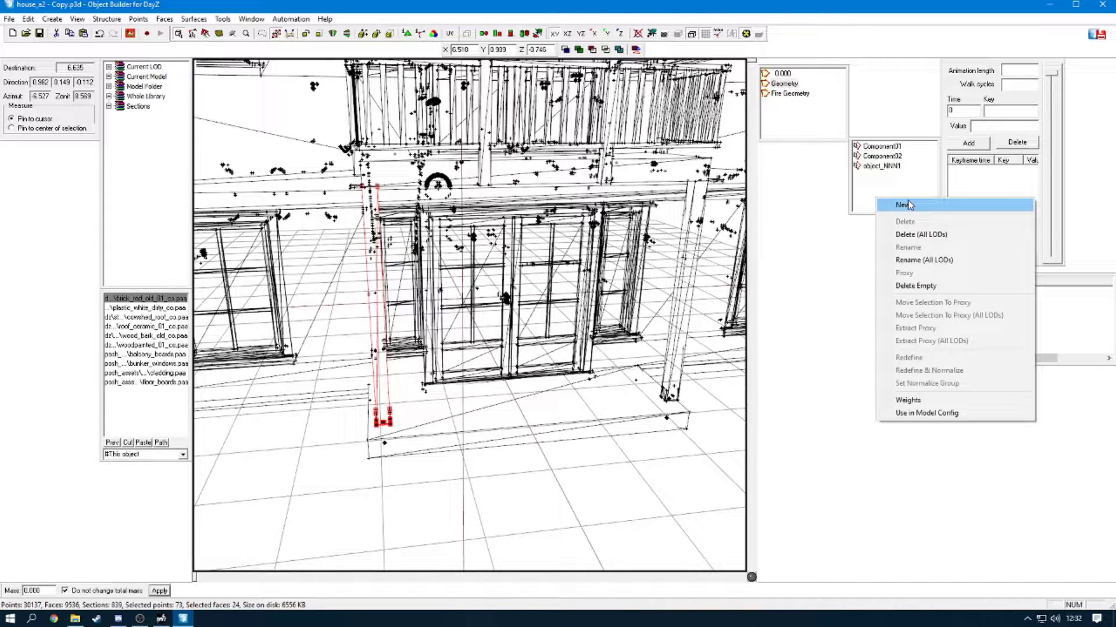
{"action": "left_click", "coordinate": [908, 205]}
{"action": "type", "text": "C"}
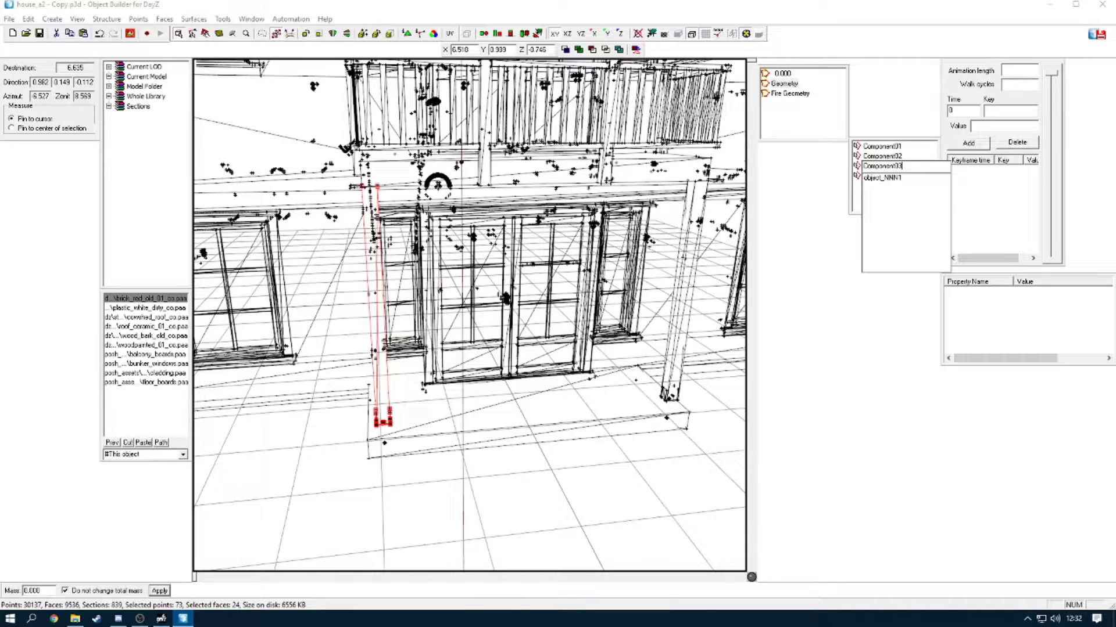
{"action": "type", "text": "omponent03"}
{"action": "key", "text": "Return"}
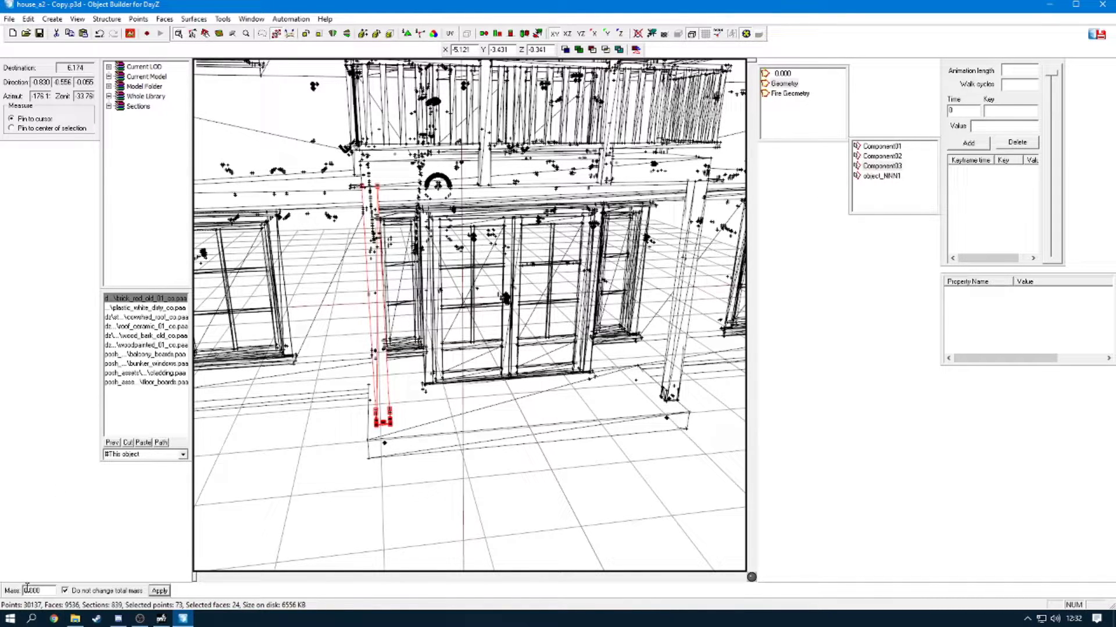
{"action": "type", "text": "0"}
{"action": "scroll", "coordinate": [344, 497], "scroll_direction": "down", "scroll_amount": 7}
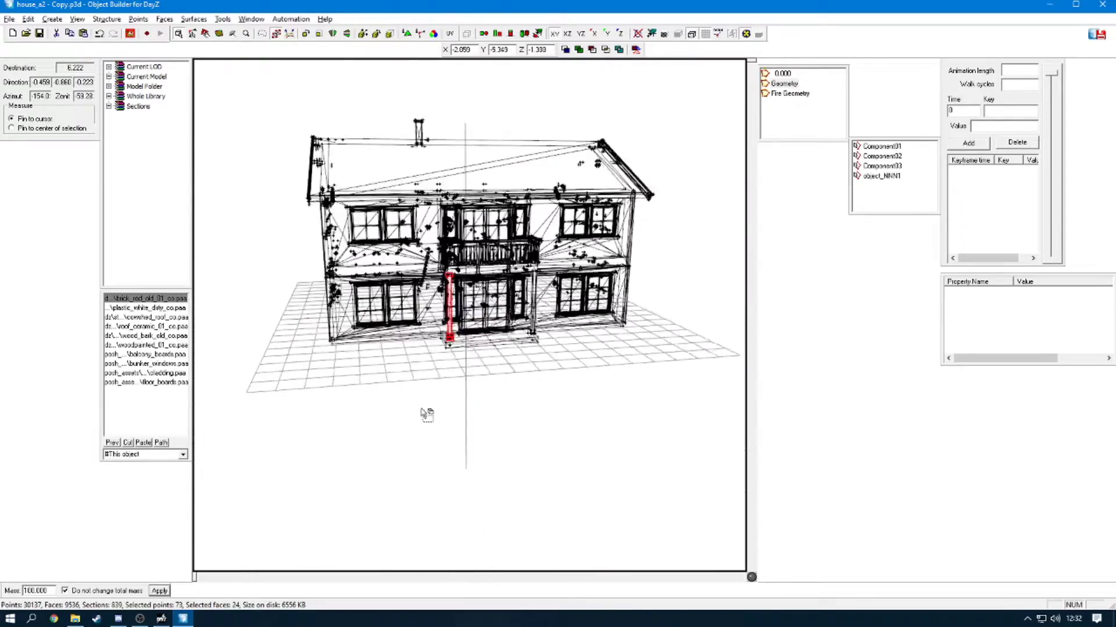
Step: Examine the selected porch post, porch slab and house front from several angles, near and far
{"action": "middle_click_drag", "start_coordinate": [419, 410], "coordinate": [422, 410]}
{"action": "scroll", "coordinate": [597, 360], "scroll_direction": "up", "scroll_amount": 4}
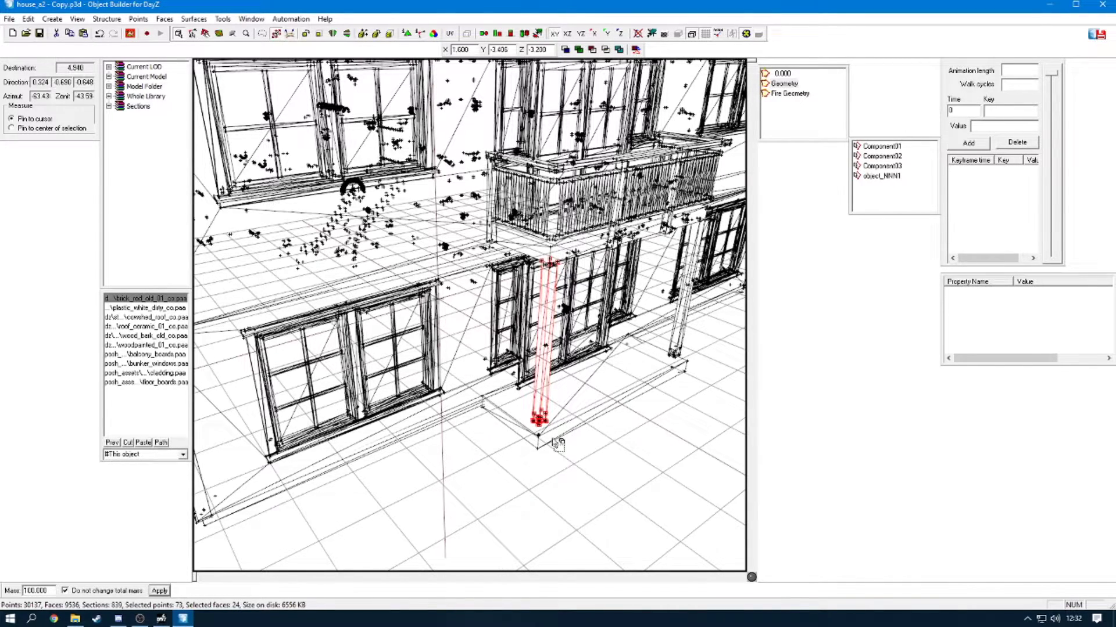
{"action": "scroll", "coordinate": [599, 448], "scroll_direction": "up", "scroll_amount": 2}
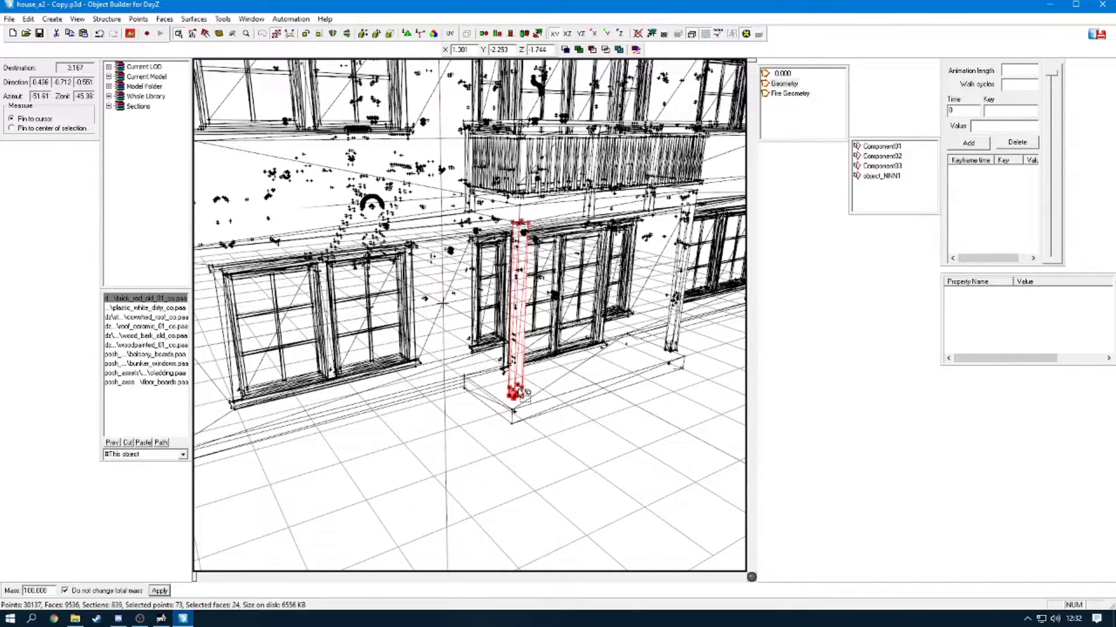
{"action": "middle_click_drag", "start_coordinate": [526, 443], "coordinate": [545, 440]}
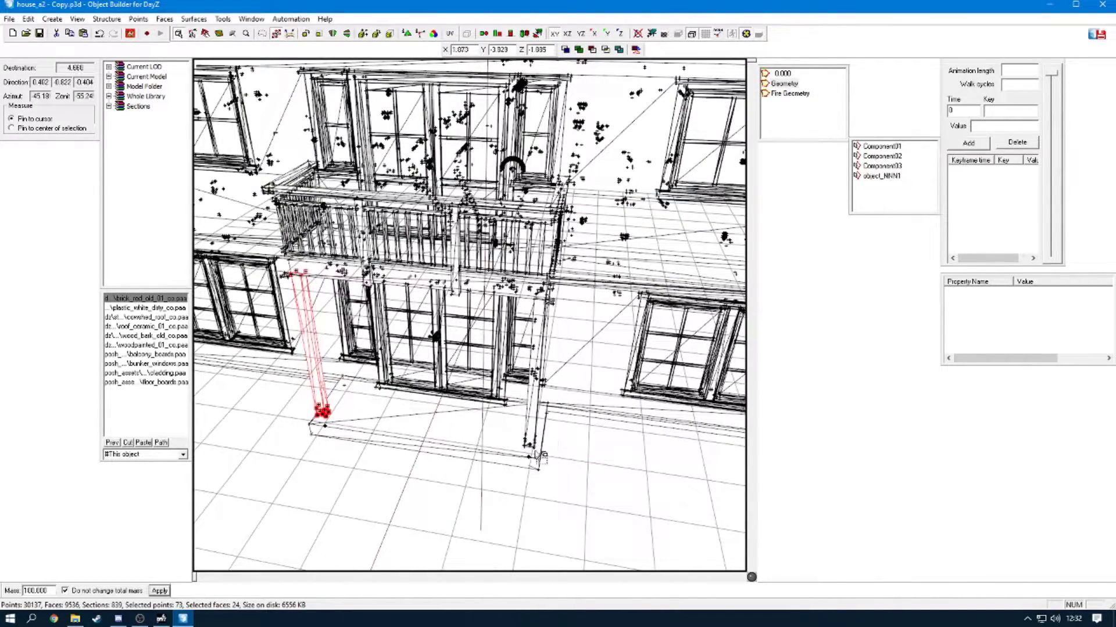
{"action": "scroll", "coordinate": [545, 456], "scroll_direction": "down", "scroll_amount": 5}
{"action": "middle_click_drag", "start_coordinate": [544, 413], "coordinate": [544, 413]}
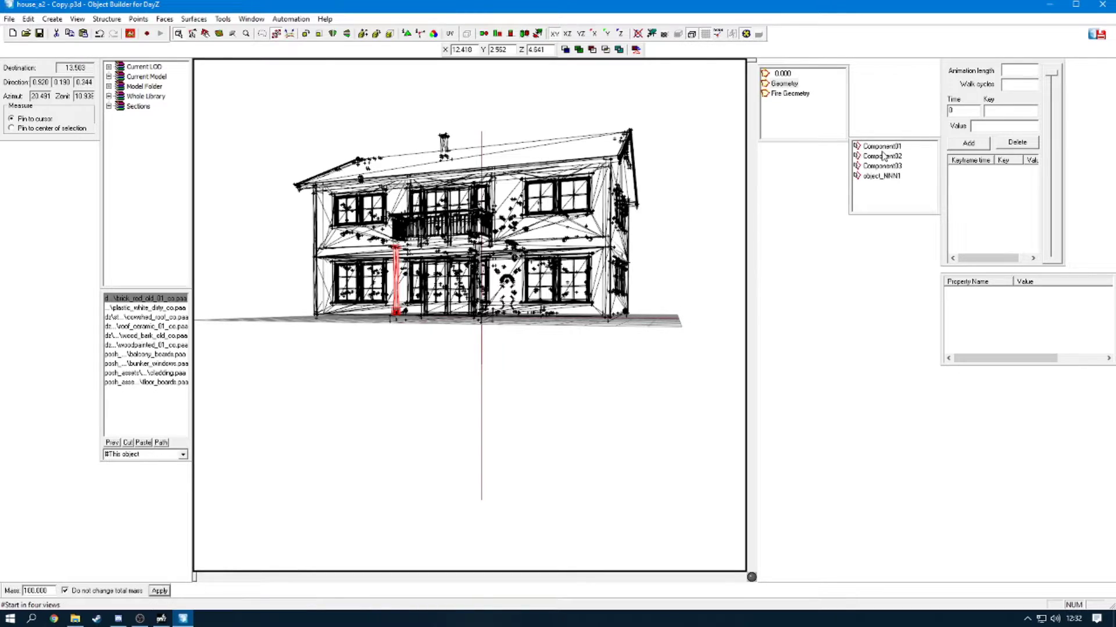
{"action": "middle_click_drag", "start_coordinate": [705, 314], "coordinate": [717, 317]}
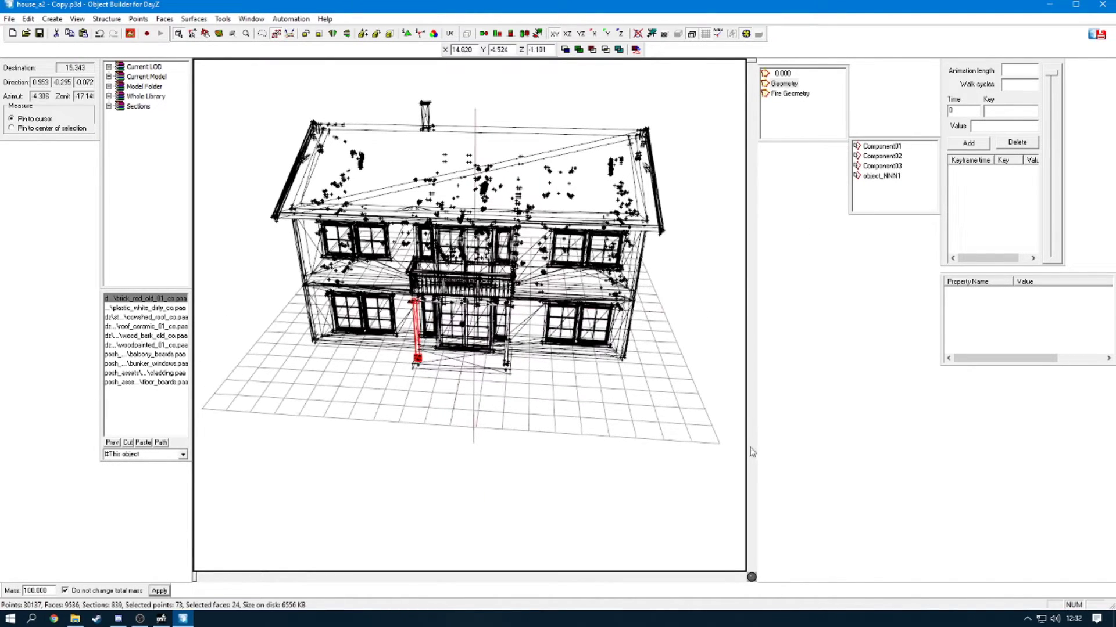
{"action": "scroll", "coordinate": [706, 387], "scroll_direction": "up", "scroll_amount": 2}
{"action": "scroll", "coordinate": [674, 392], "scroll_direction": "up", "scroll_amount": 2}
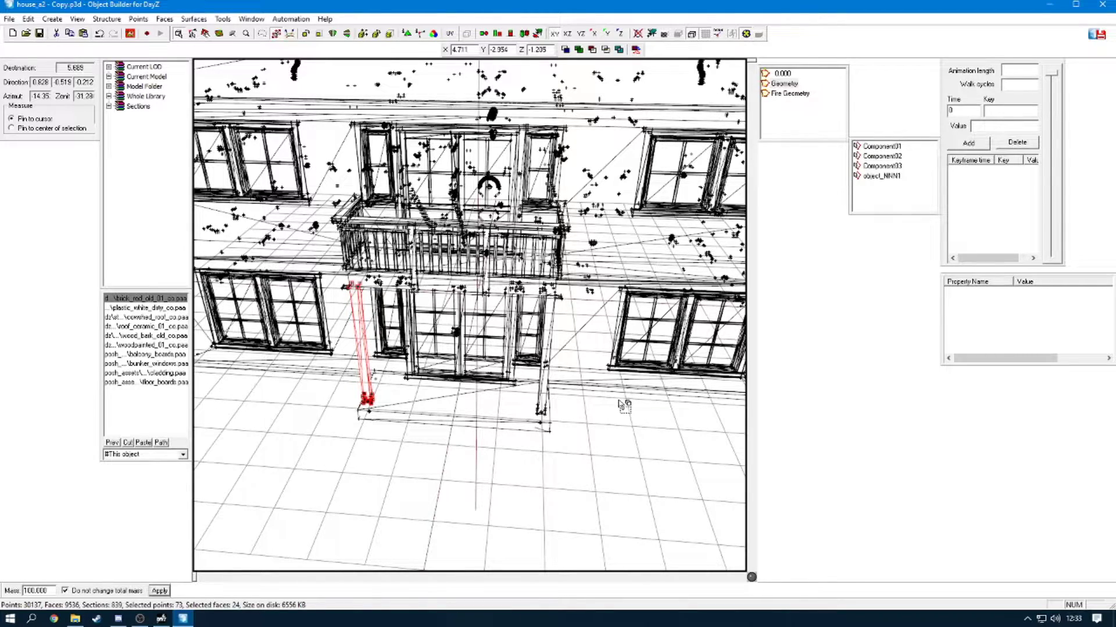
Step: Try selecting a ground-floor window sill and a boxed area around the side wall's four windows, and clear the selection
{"action": "scroll", "coordinate": [575, 407], "scroll_direction": "down", "scroll_amount": 4}
{"action": "middle_click_drag", "start_coordinate": [510, 379], "coordinate": [510, 380]}
{"action": "scroll", "coordinate": [513, 383], "scroll_direction": "up", "scroll_amount": 8}
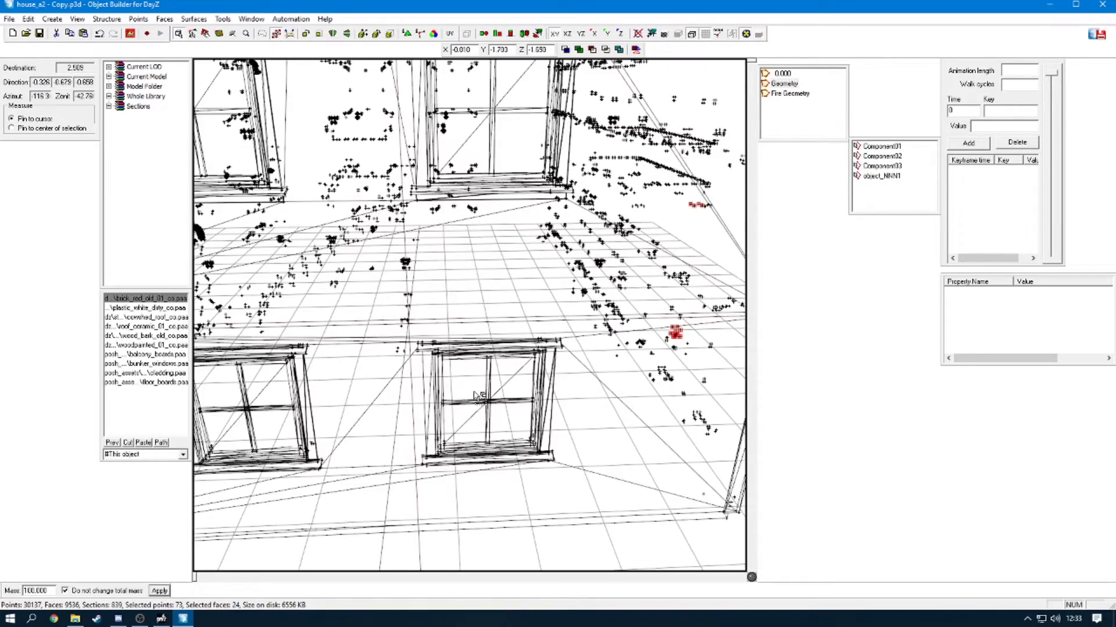
{"action": "scroll", "coordinate": [530, 385], "scroll_direction": "down", "scroll_amount": 3}
{"action": "left_click_drag", "start_coordinate": [571, 393], "coordinate": [561, 361]}
{"action": "middle_click_drag", "start_coordinate": [443, 386], "coordinate": [441, 387]}
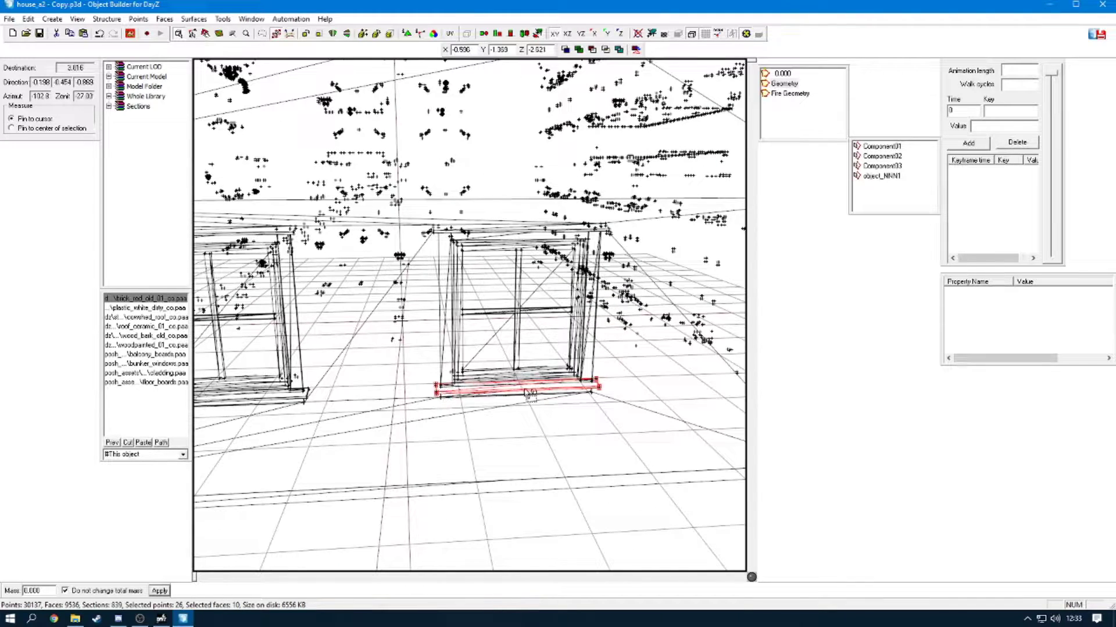
{"action": "scroll", "coordinate": [563, 400], "scroll_direction": "down", "scroll_amount": 3}
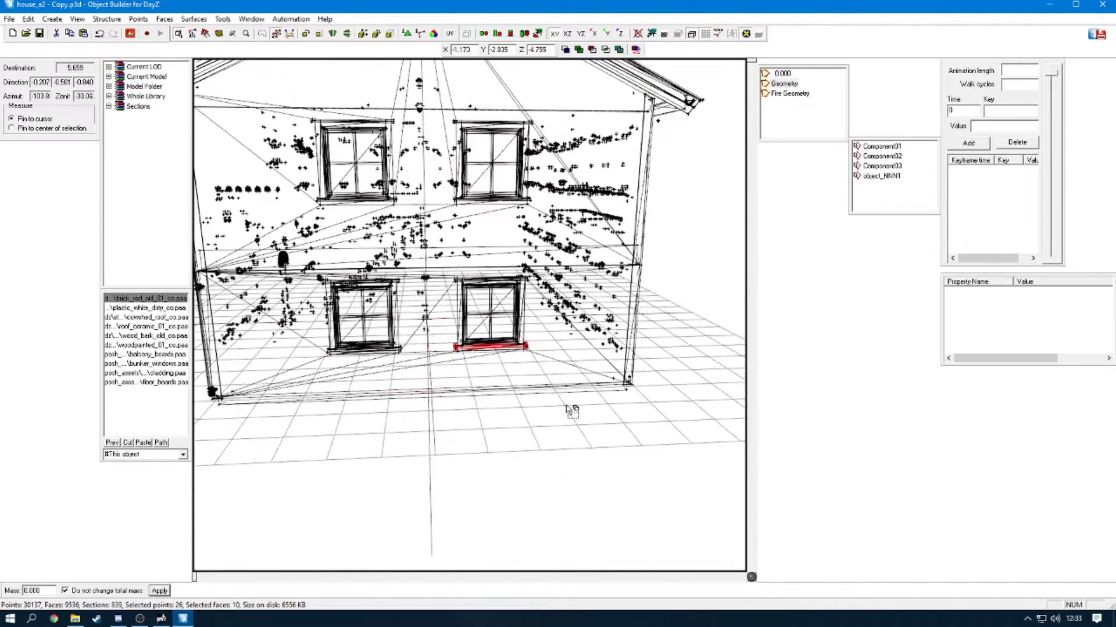
{"action": "left_click_drag", "start_coordinate": [294, 90], "coordinate": [539, 437]}
{"action": "left_click", "coordinate": [540, 437]}
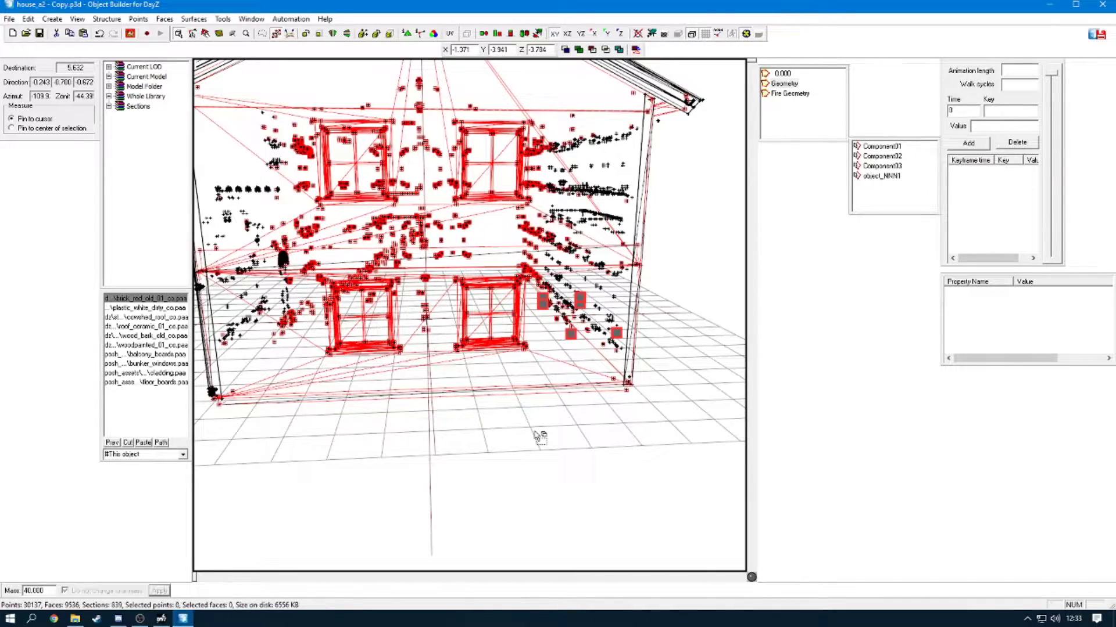
Step: Create a Component04 named selection from the outer faces of the gable-end wall and set its mass to 100
{"action": "middle_click_drag", "start_coordinate": [533, 438], "coordinate": [692, 158]}
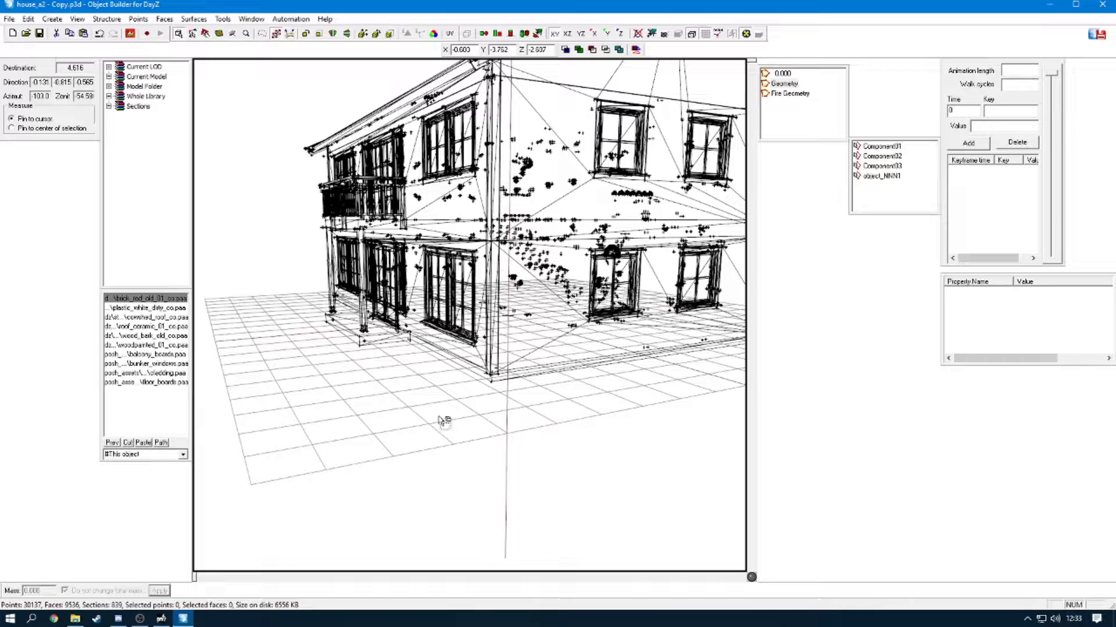
{"action": "middle_click_drag", "start_coordinate": [536, 373], "coordinate": [530, 375]}
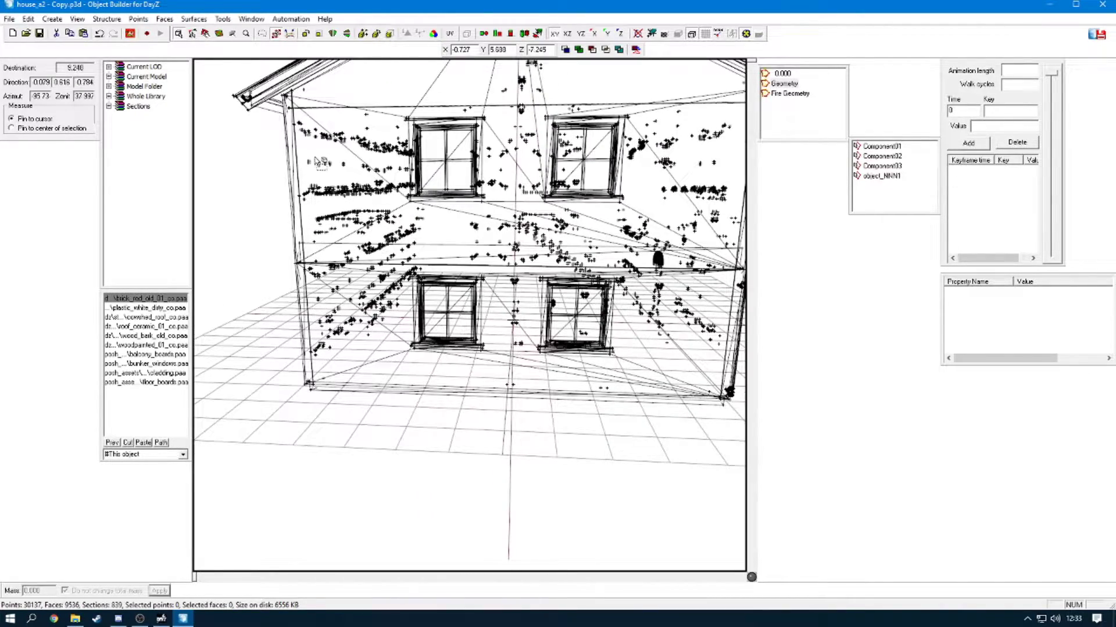
{"action": "scroll", "coordinate": [369, 142], "scroll_direction": "down", "scroll_amount": 3}
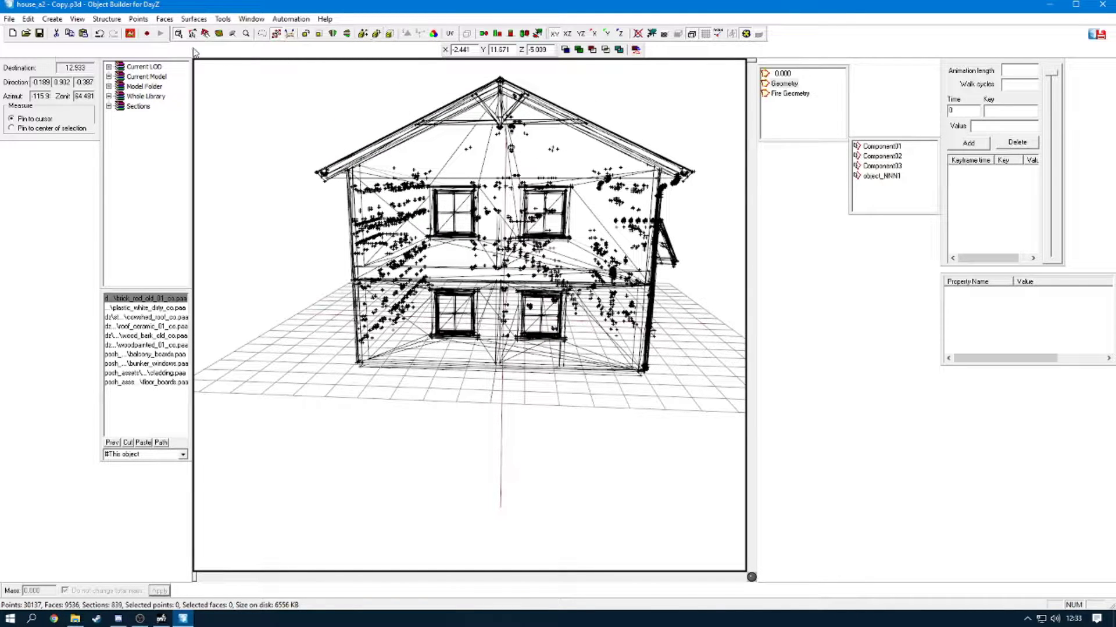
{"action": "left_click", "coordinate": [419, 358]}
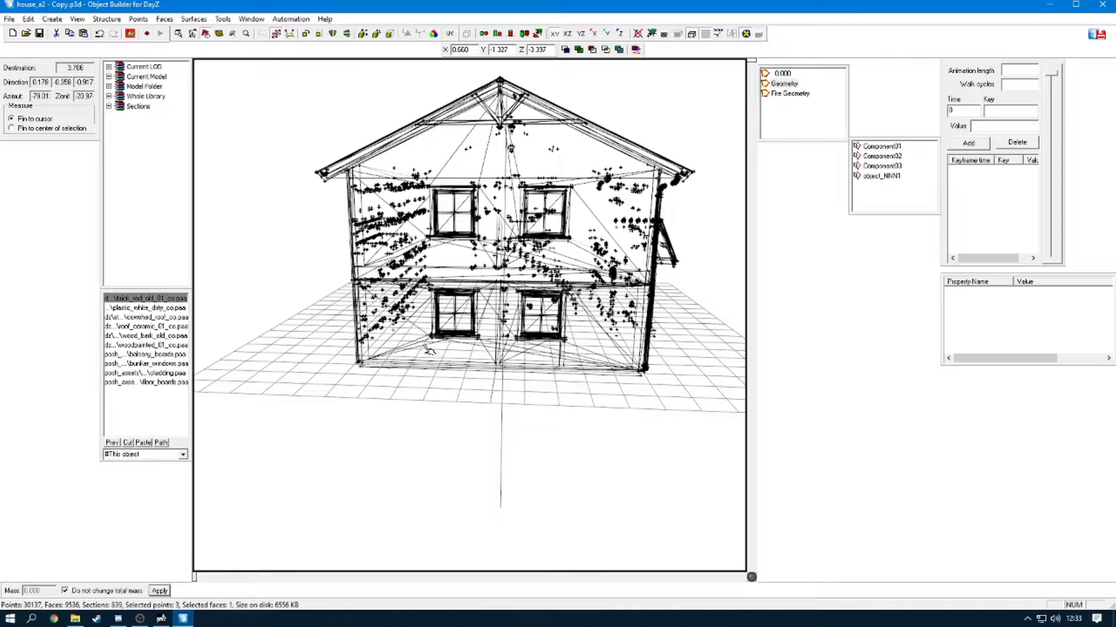
{"action": "left_click", "coordinate": [410, 241], "text": "ctrl"}
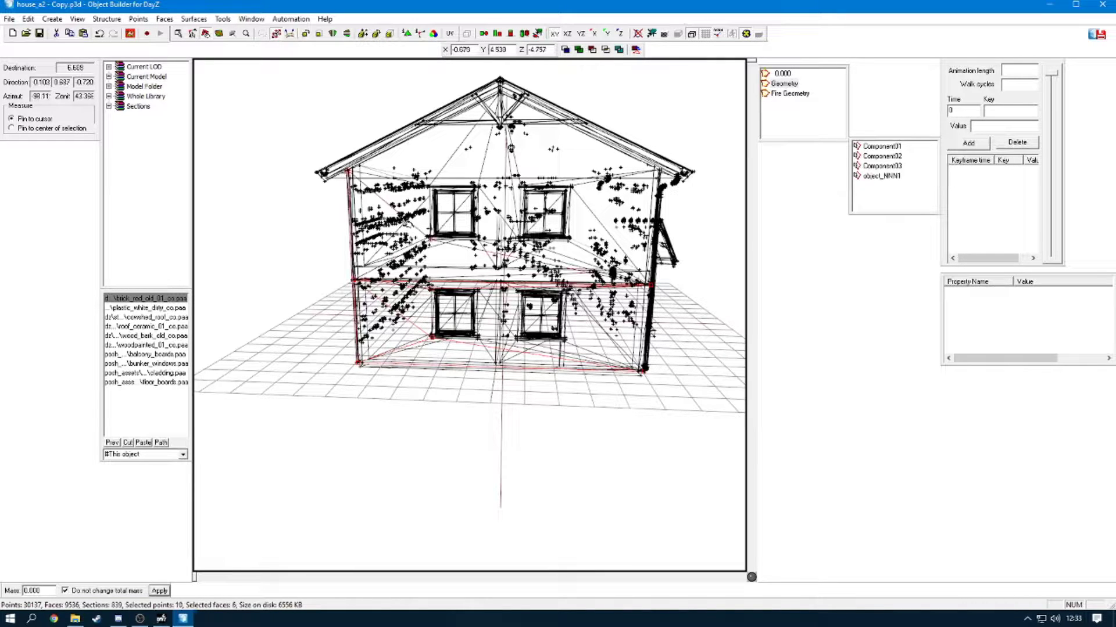
{"action": "left_click", "coordinate": [546, 155], "text": "ctrl"}
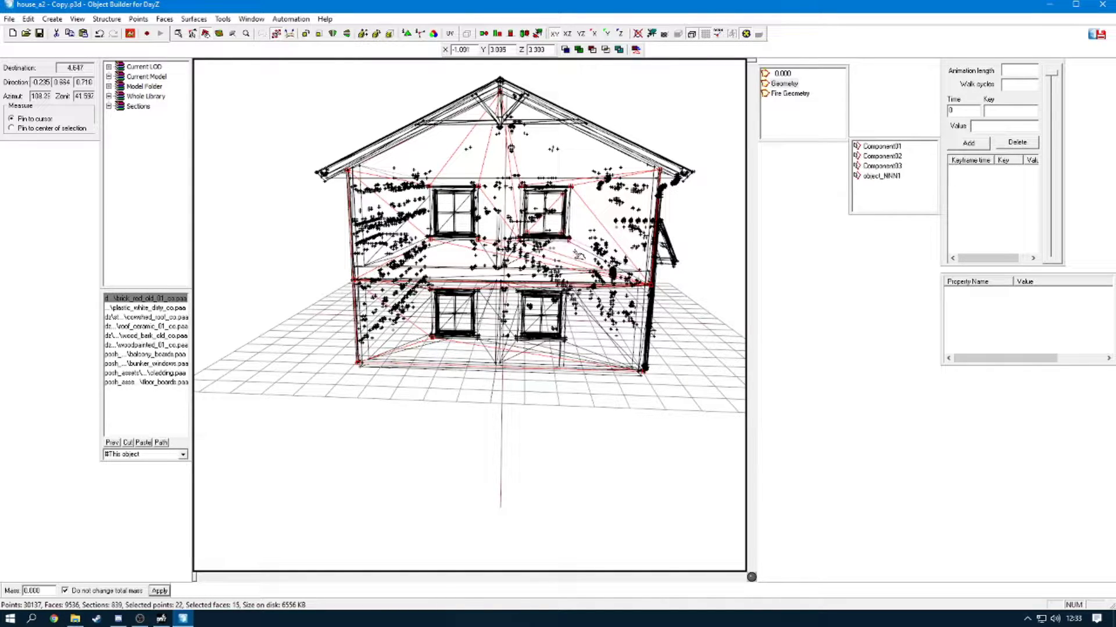
{"action": "right_click", "coordinate": [884, 208]}
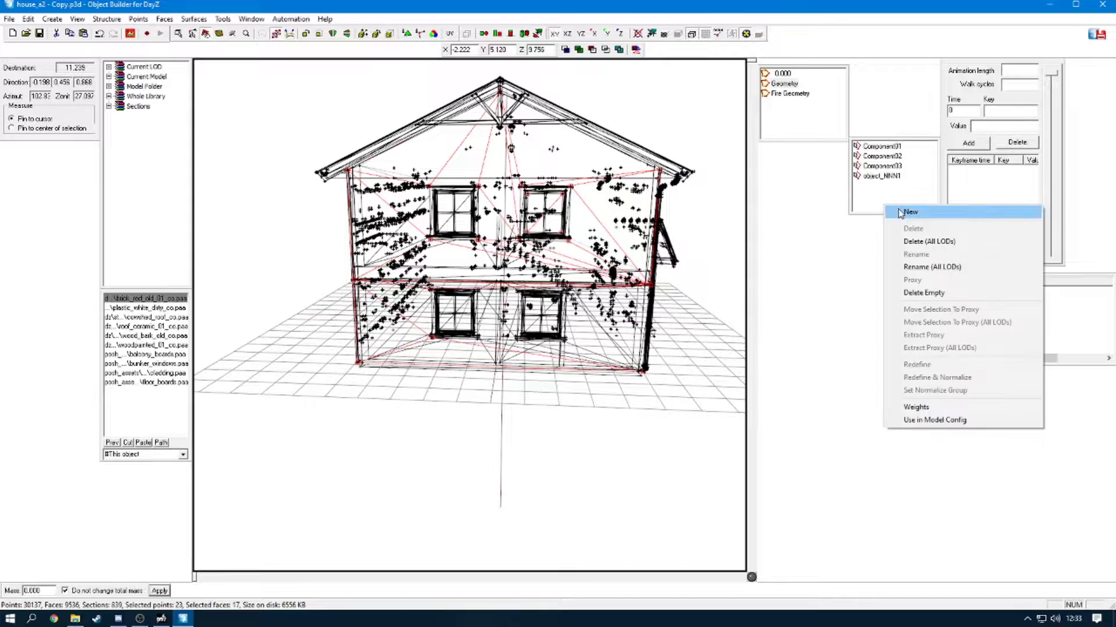
{"action": "left_click", "coordinate": [895, 216]}
{"action": "type", "text": "Component04"}
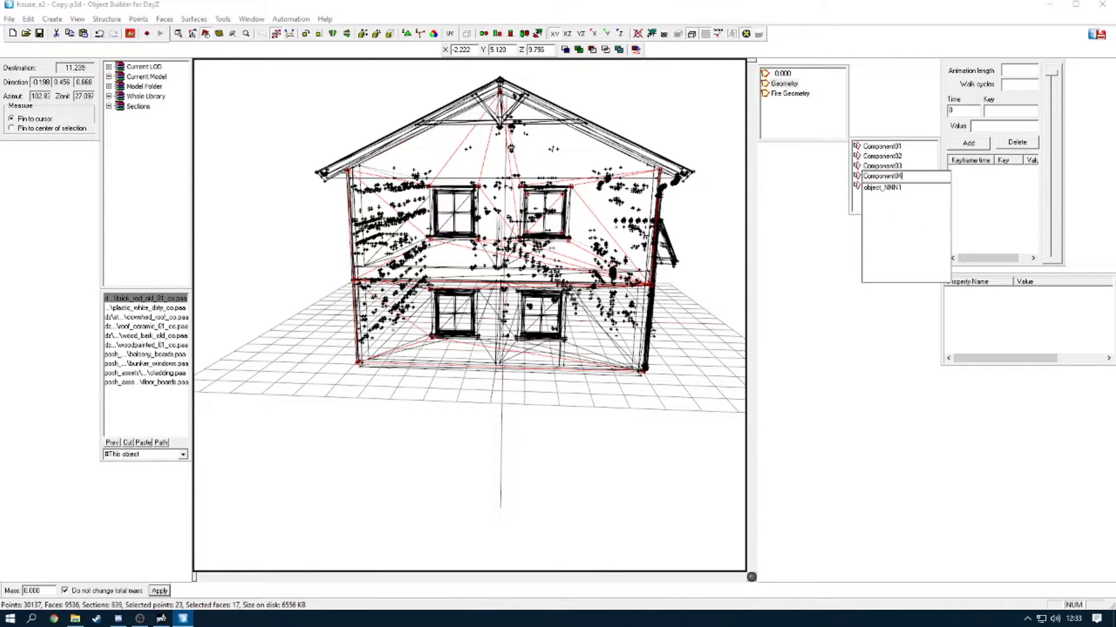
{"action": "key", "text": "Return"}
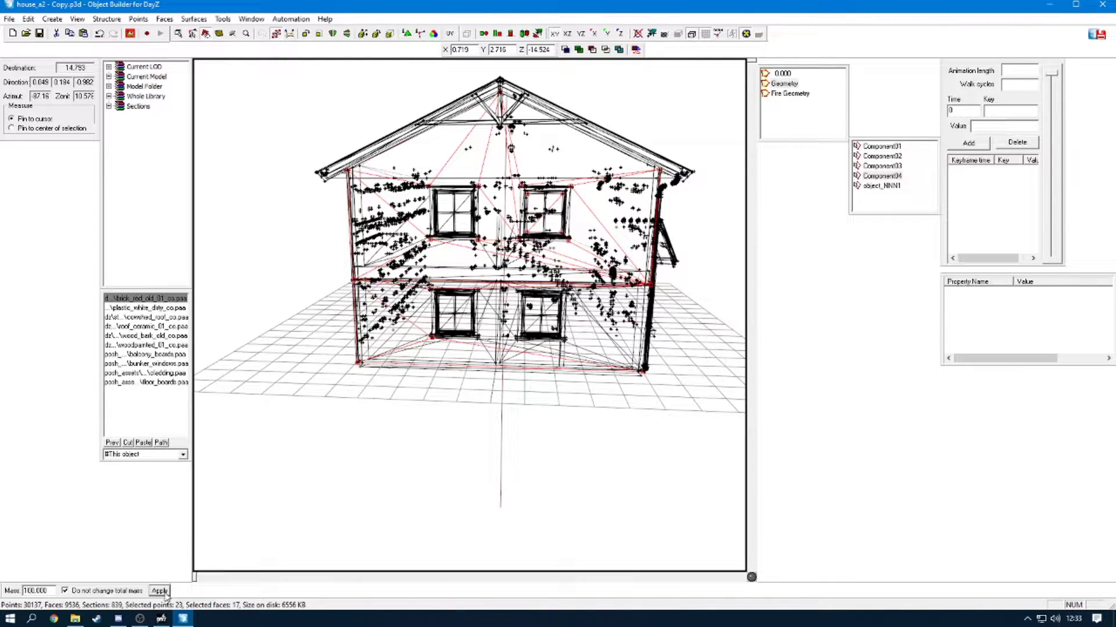
Step: Review the Component01 to Component04 selections one by one on the model, and clear the selection
{"action": "middle_click_drag", "start_coordinate": [409, 493], "coordinate": [439, 479]}
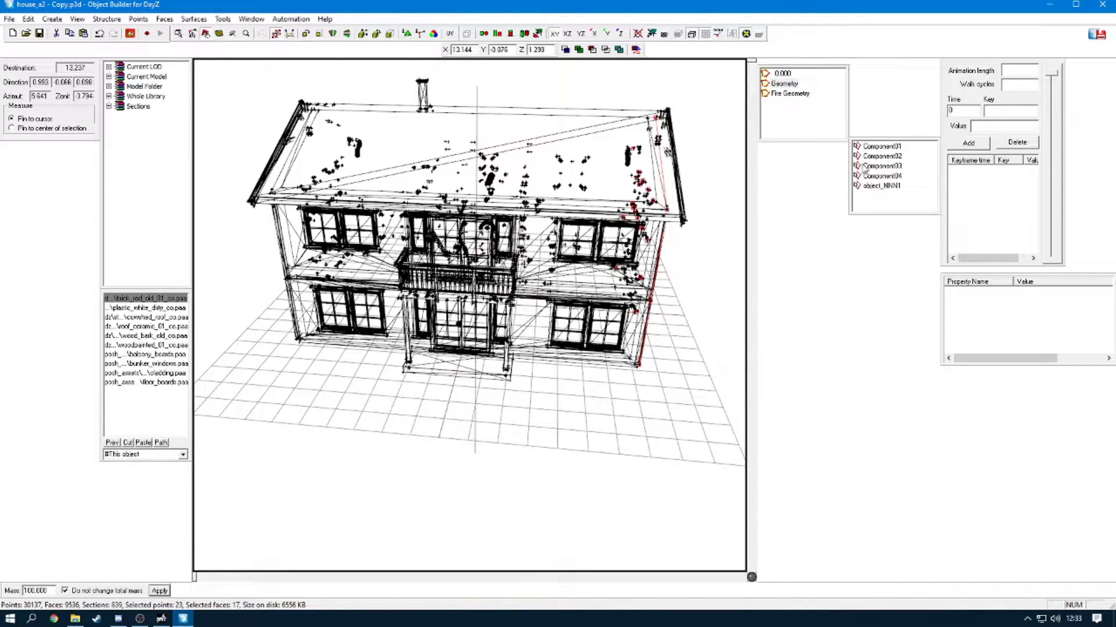
{"action": "left_click", "coordinate": [877, 147]}
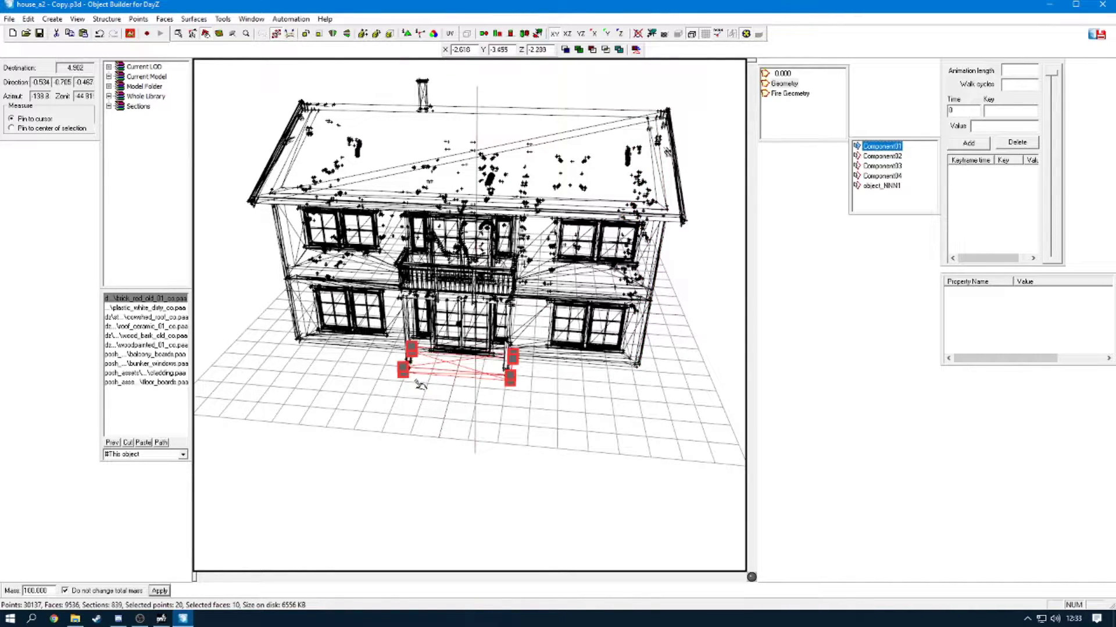
{"action": "scroll", "coordinate": [419, 381], "scroll_direction": "up", "scroll_amount": 3}
{"action": "scroll", "coordinate": [417, 377], "scroll_direction": "up", "scroll_amount": 3}
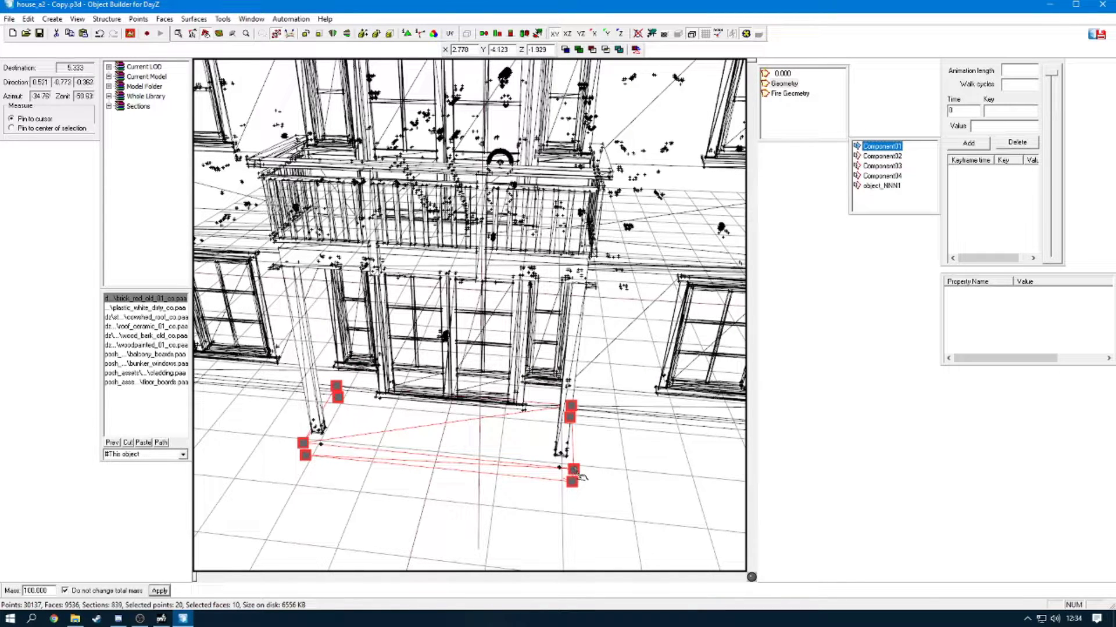
{"action": "left_click", "coordinate": [880, 156]}
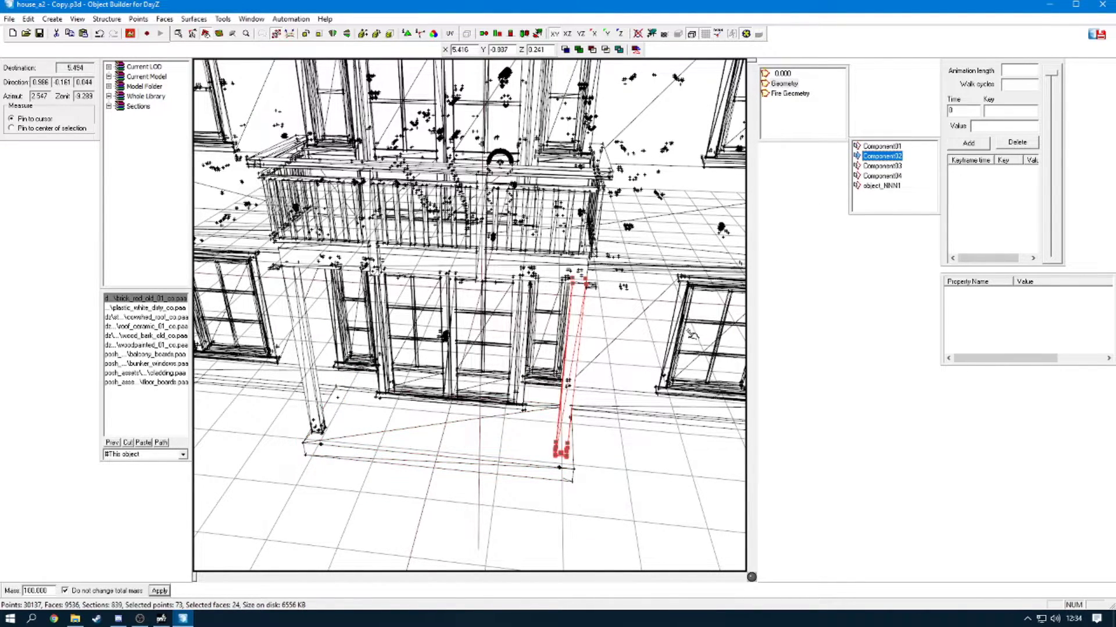
{"action": "scroll", "coordinate": [662, 351], "scroll_direction": "down", "scroll_amount": 3}
{"action": "scroll", "coordinate": [523, 400], "scroll_direction": "up", "scroll_amount": 4}
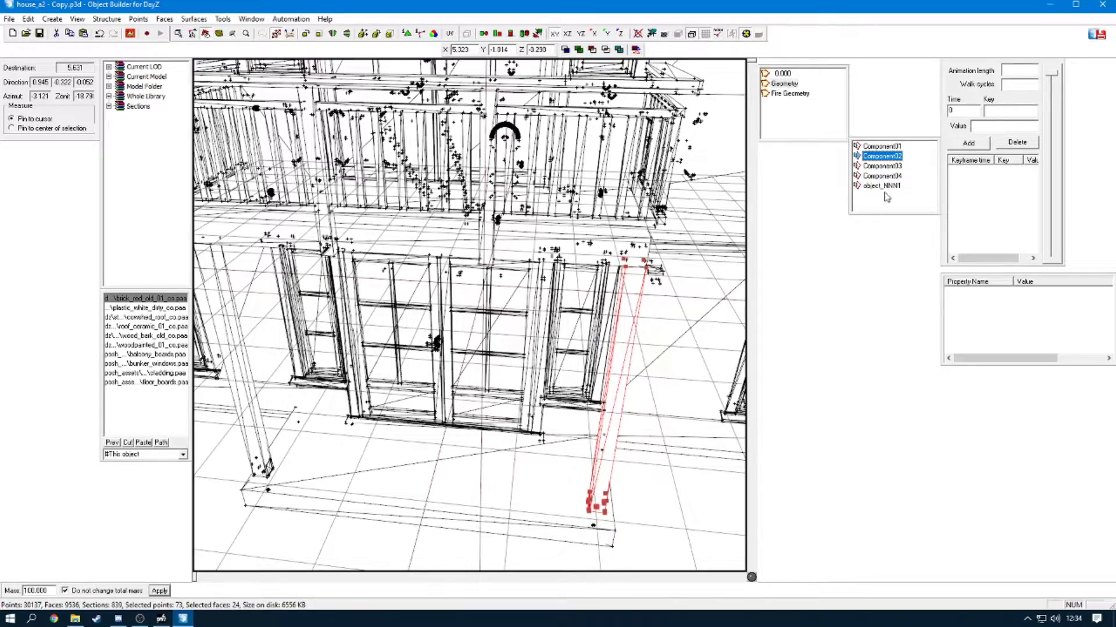
{"action": "left_click", "coordinate": [881, 166]}
{"action": "left_click", "coordinate": [881, 175]}
{"action": "scroll", "coordinate": [538, 429], "scroll_direction": "down", "scroll_amount": 3}
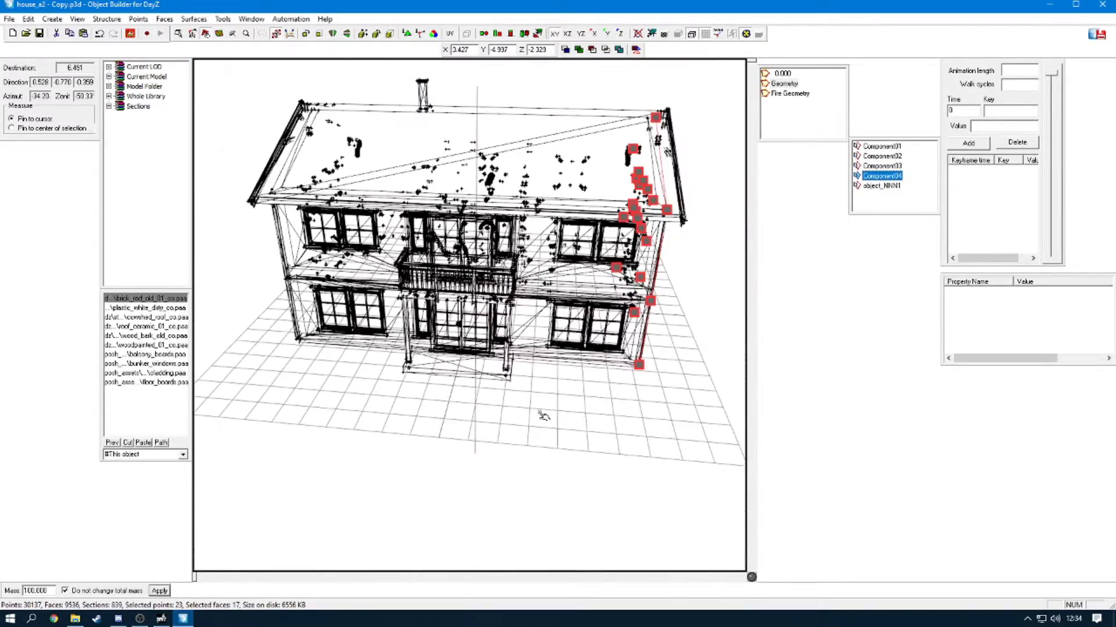
{"action": "middle_click_drag", "start_coordinate": [556, 396], "coordinate": [557, 395]}
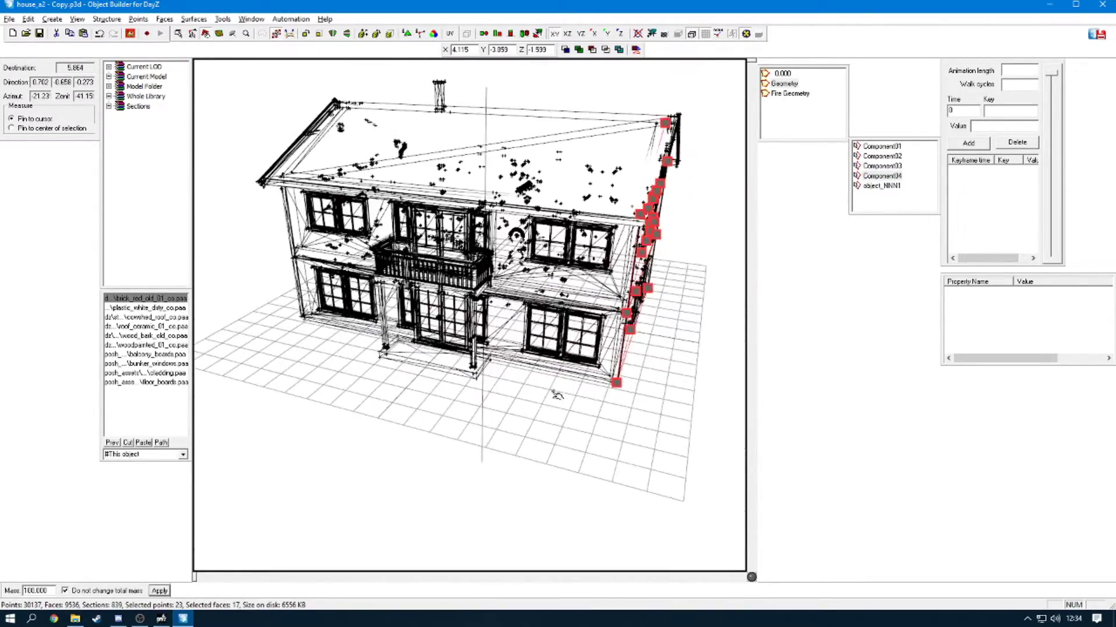
{"action": "left_click", "coordinate": [558, 397]}
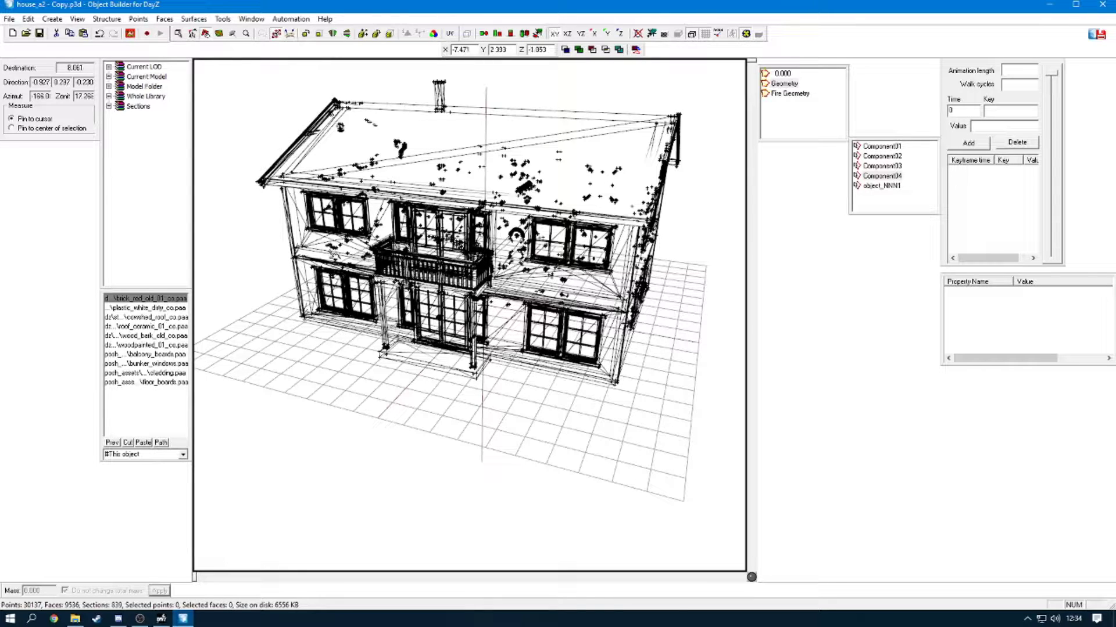
Step: Delete the Geometry LOD and replace it with a duplicate of the 0.000 LOD assigned as Geometry
{"action": "right_click", "coordinate": [784, 84]}
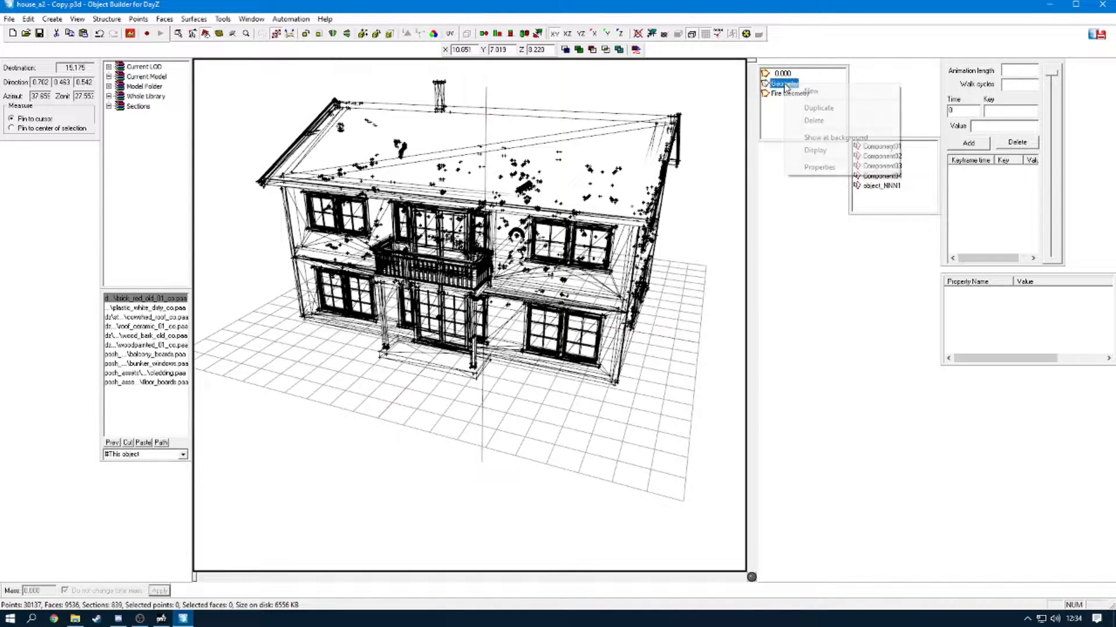
{"action": "left_click", "coordinate": [813, 121]}
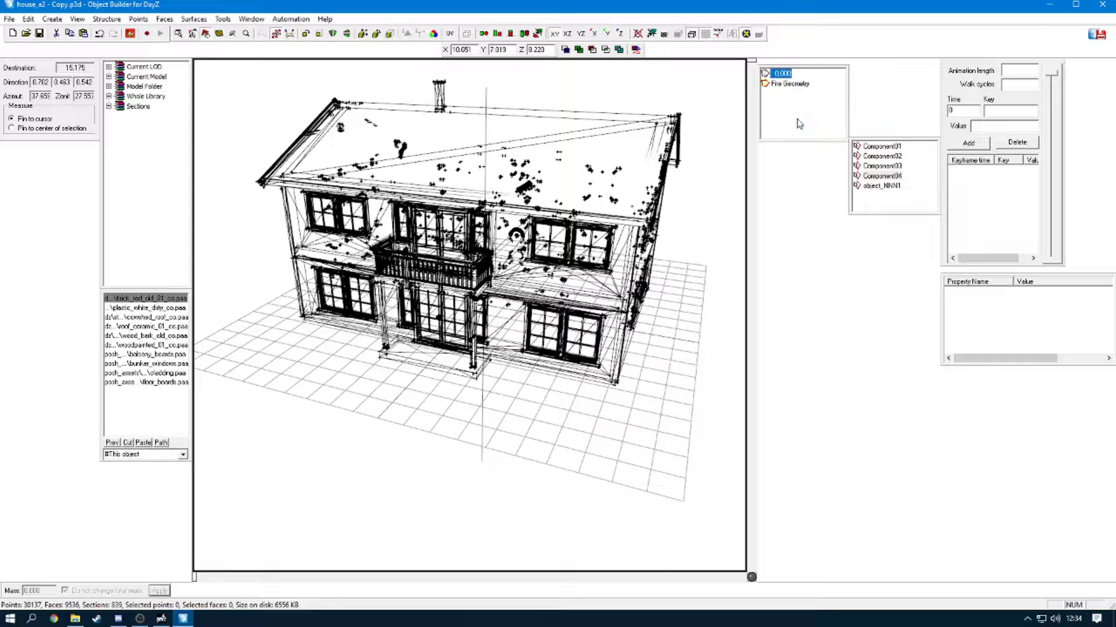
{"action": "right_click", "coordinate": [783, 77]}
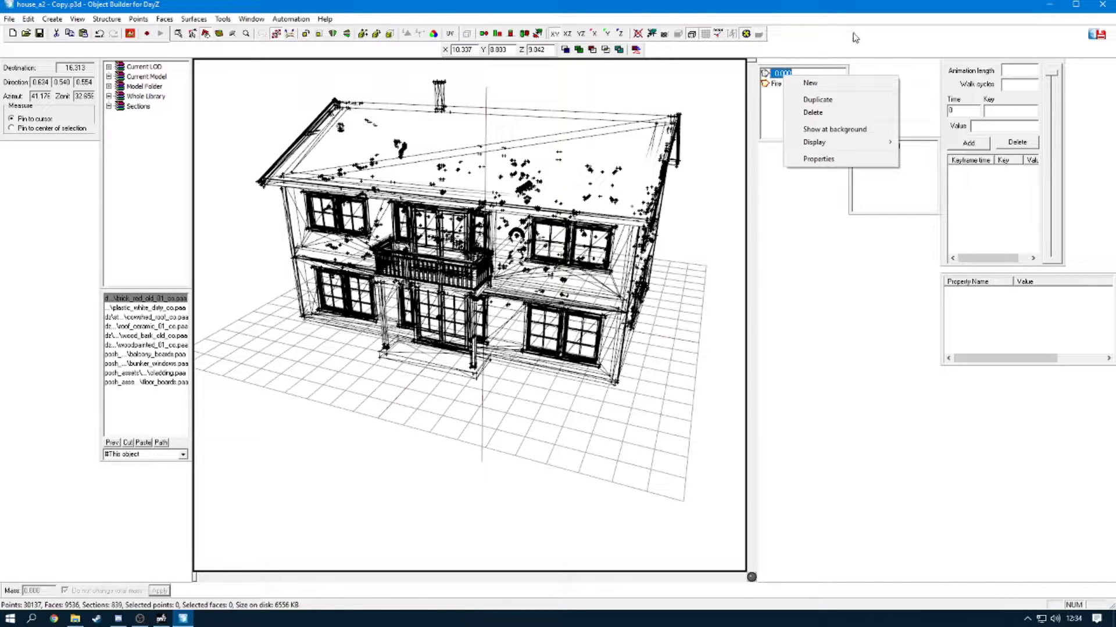
{"action": "left_click", "coordinate": [843, 107]}
{"action": "right_click", "coordinate": [777, 85]}
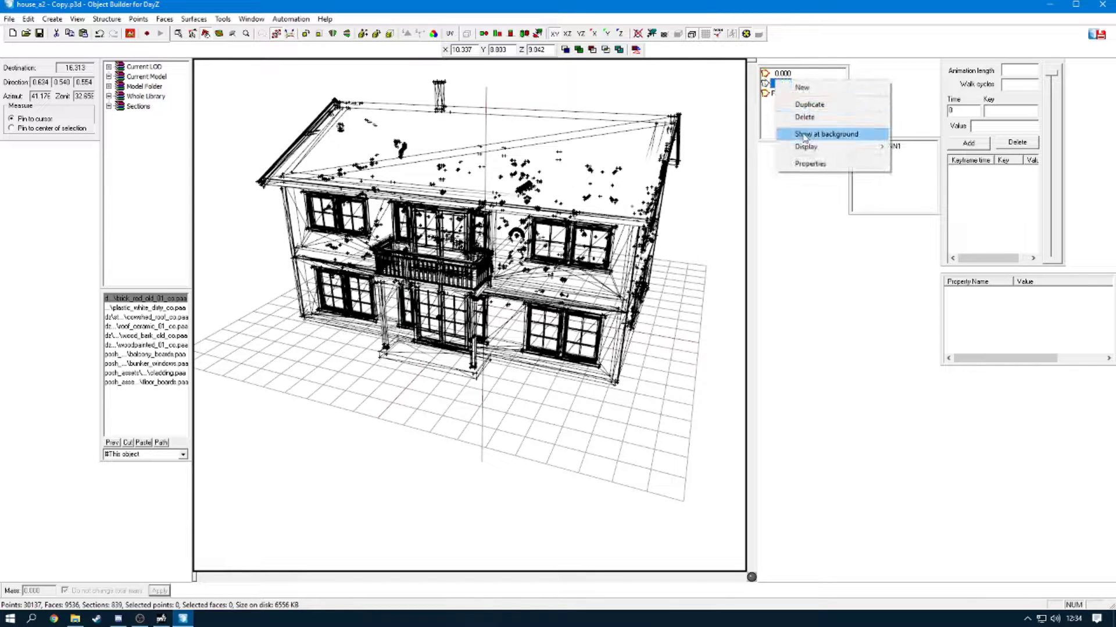
{"action": "left_click", "coordinate": [801, 163]}
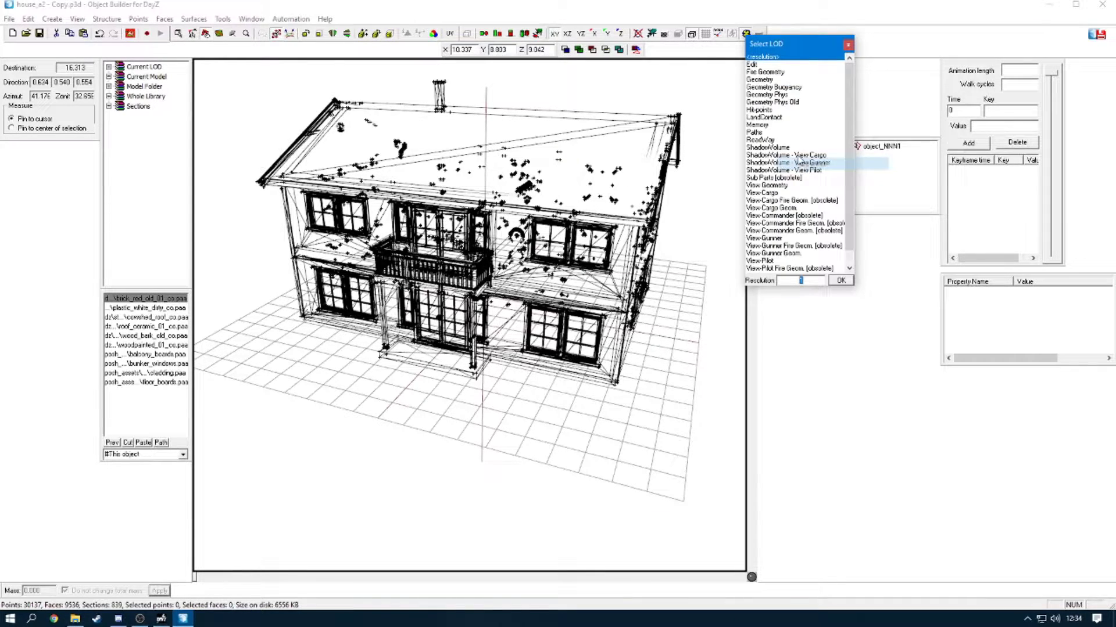
{"action": "left_click", "coordinate": [769, 79]}
{"action": "left_click", "coordinate": [840, 281]}
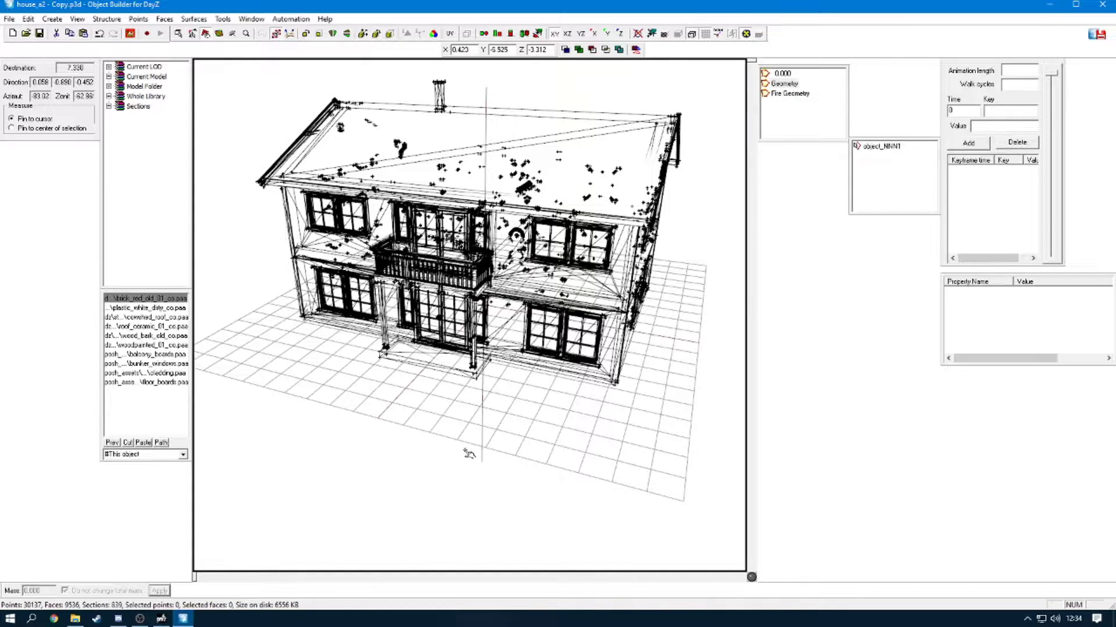
Step: Delete all geometry from the Geometry LOD and check in the options that View background LOD is enabled
{"action": "key", "text": "ctrl+a"}
{"action": "key", "text": "Delete"}
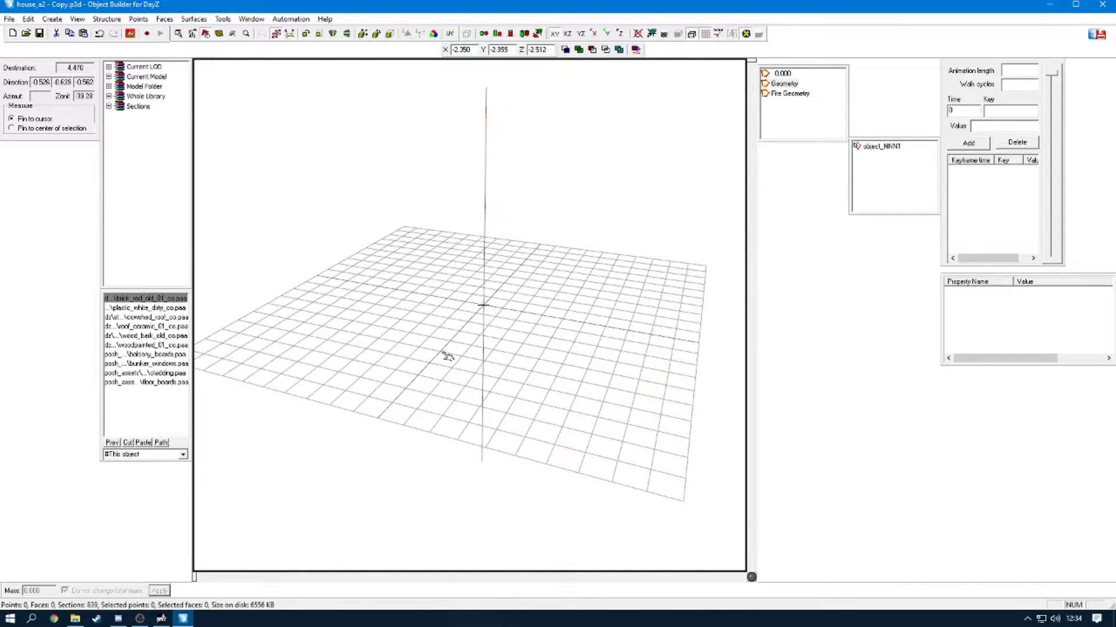
{"action": "left_click", "coordinate": [10, 18]}
{"action": "mouse_move", "coordinate": [28, 18]}
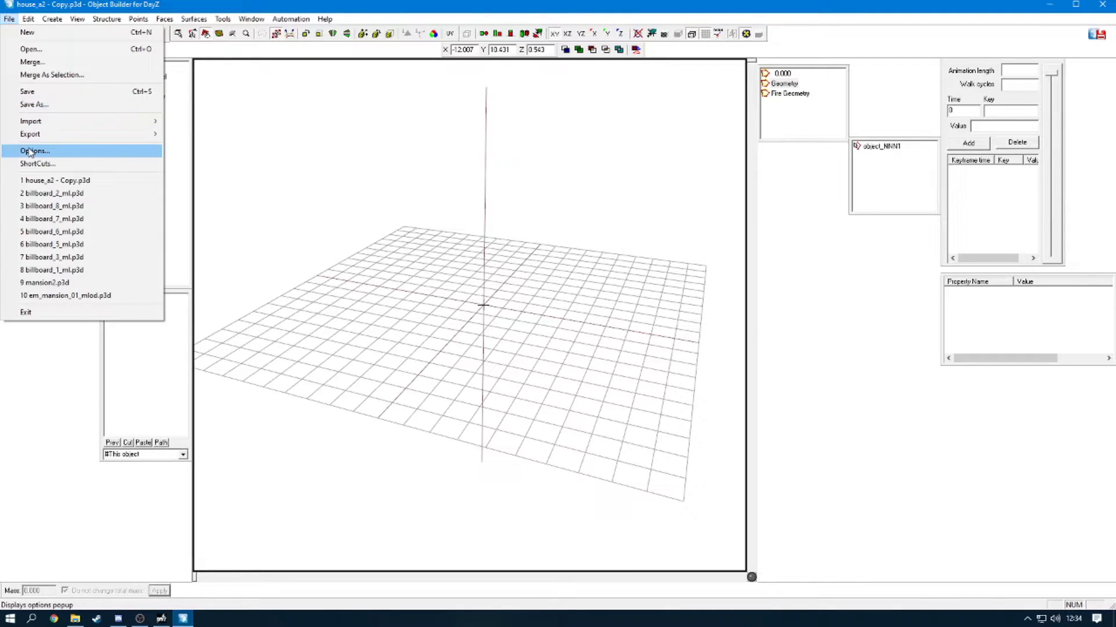
{"action": "left_click", "coordinate": [31, 150]}
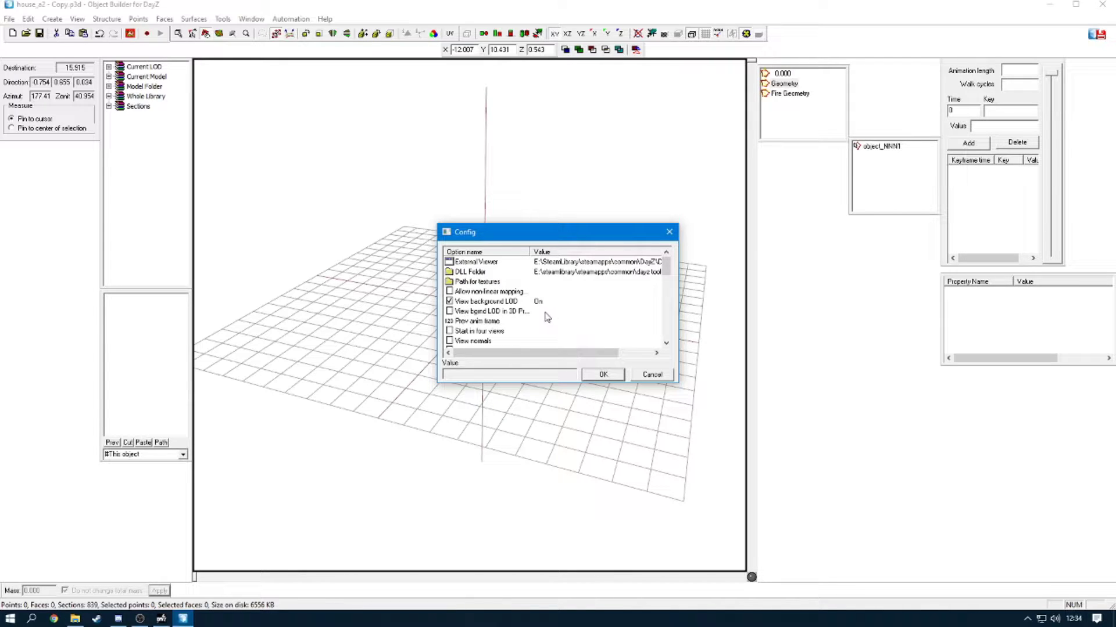
{"action": "left_click", "coordinate": [589, 376]}
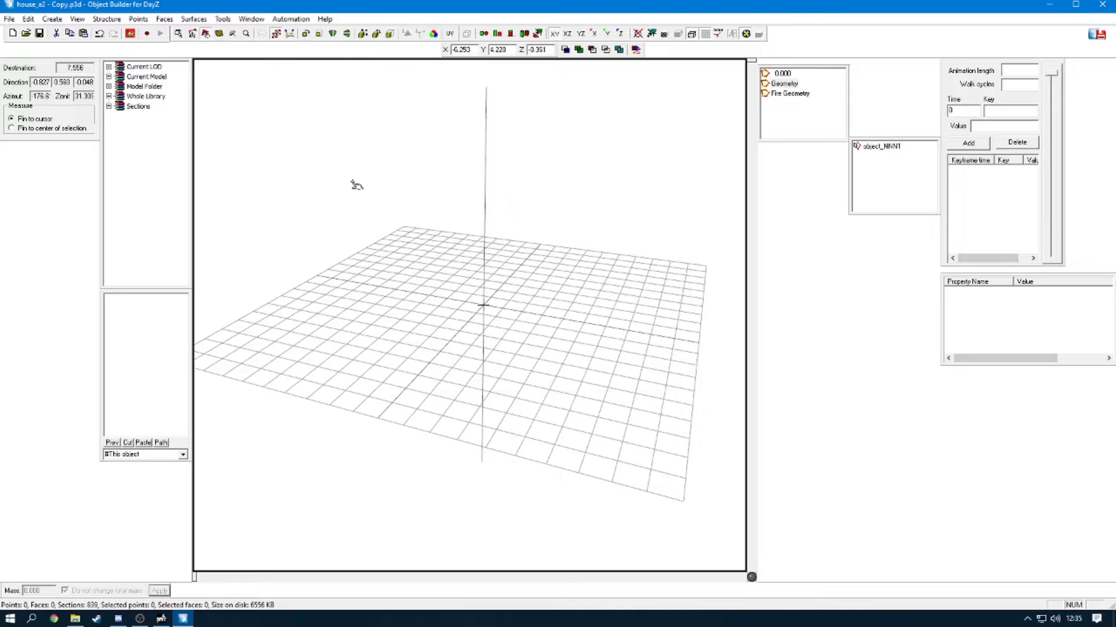
Step: Switch to the four-view layout and compare the 0.000 LOD with the Geometry LOD, ending on Geometry
{"action": "left_click", "coordinate": [251, 19]}
{"action": "left_click", "coordinate": [261, 34]}
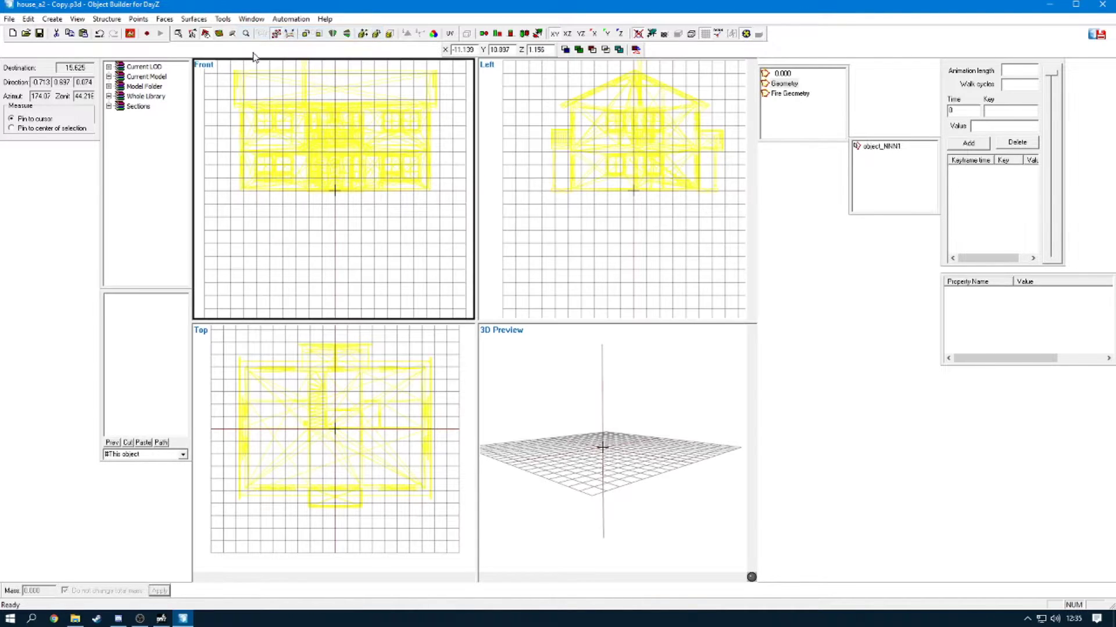
{"action": "scroll", "coordinate": [349, 241], "scroll_direction": "down", "scroll_amount": 3}
{"action": "scroll", "coordinate": [325, 203], "scroll_direction": "up", "scroll_amount": 3}
{"action": "scroll", "coordinate": [326, 203], "scroll_direction": "up", "scroll_amount": 1}
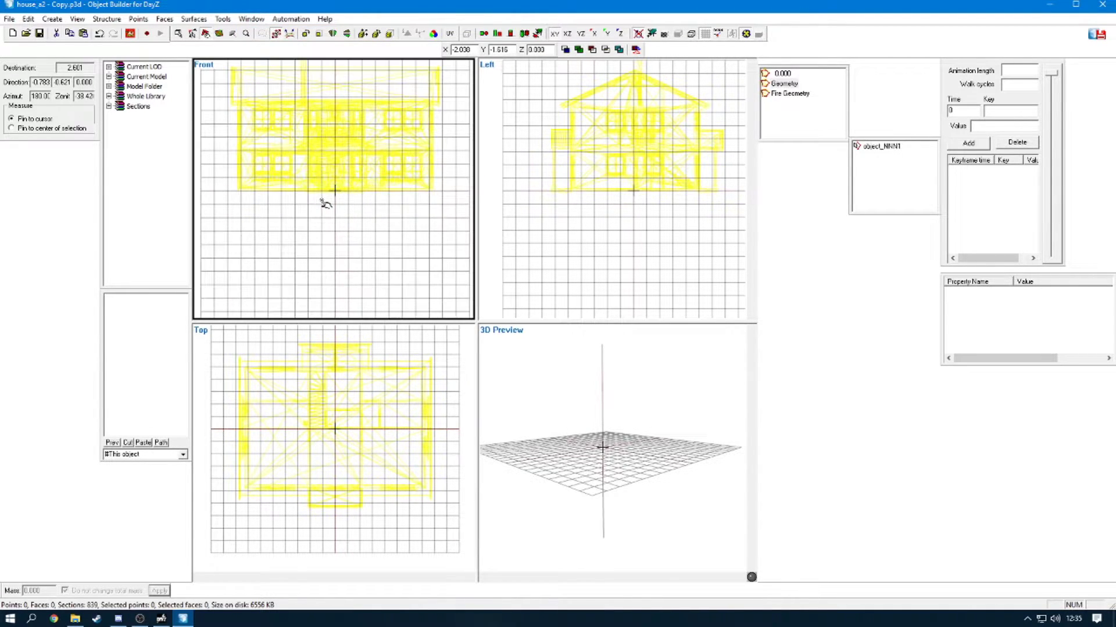
{"action": "scroll", "coordinate": [325, 202], "scroll_direction": "up", "scroll_amount": 3}
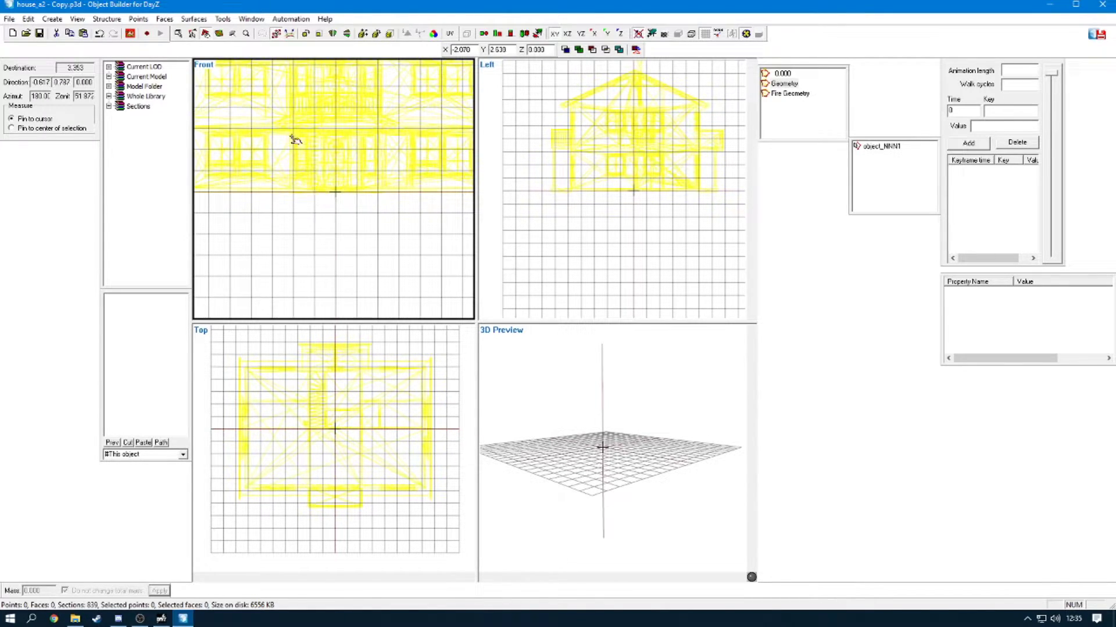
{"action": "scroll", "coordinate": [349, 232], "scroll_direction": "down", "scroll_amount": 3}
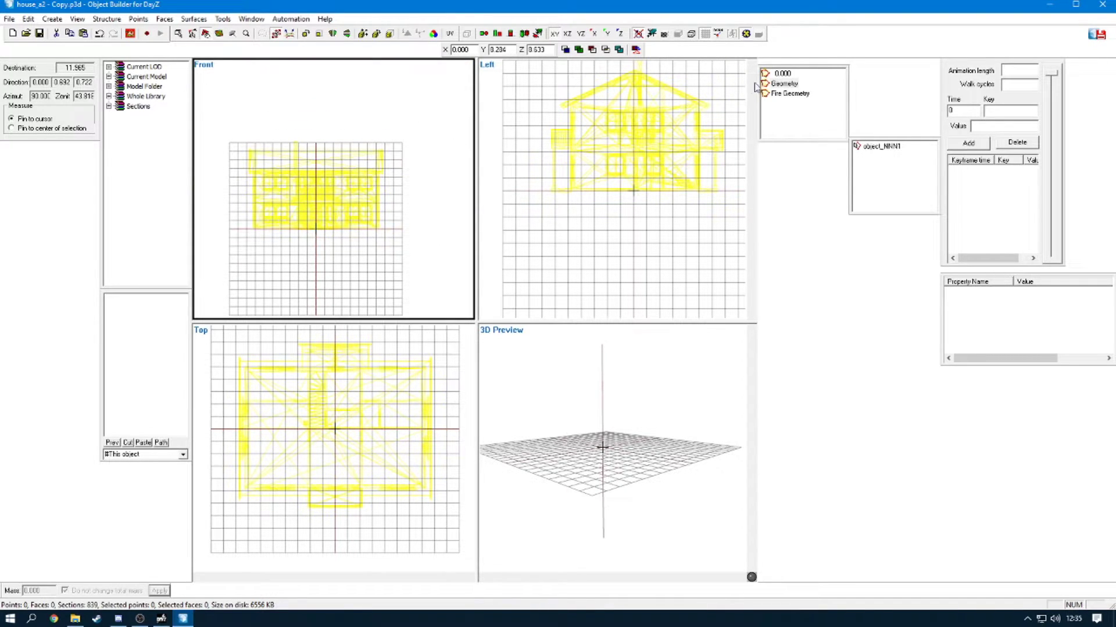
{"action": "left_click", "coordinate": [784, 83]}
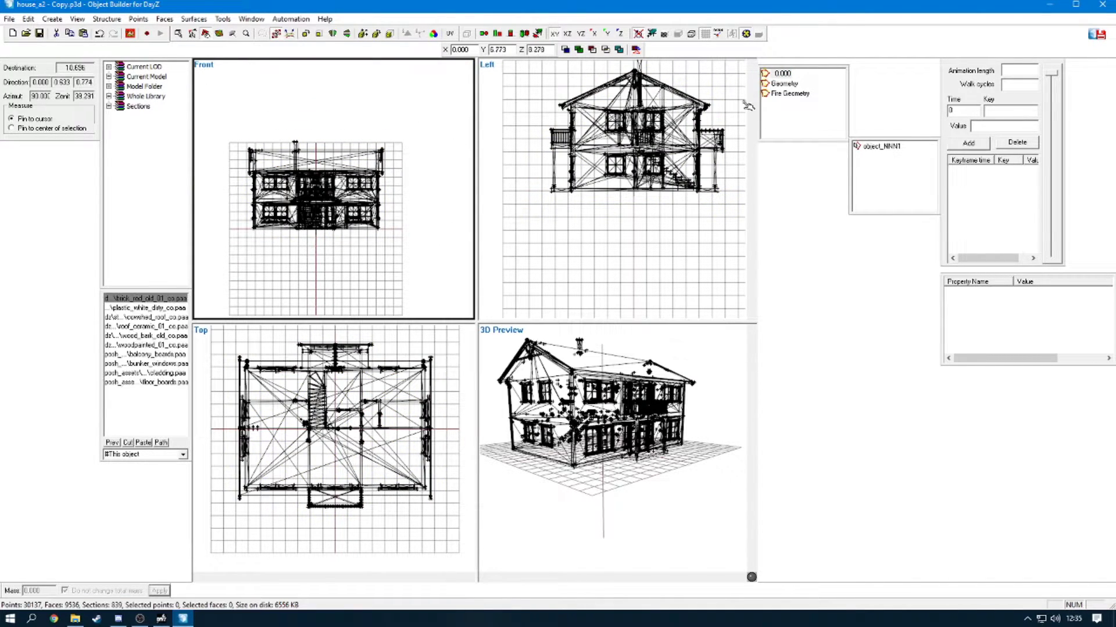
{"action": "left_click", "coordinate": [785, 86]}
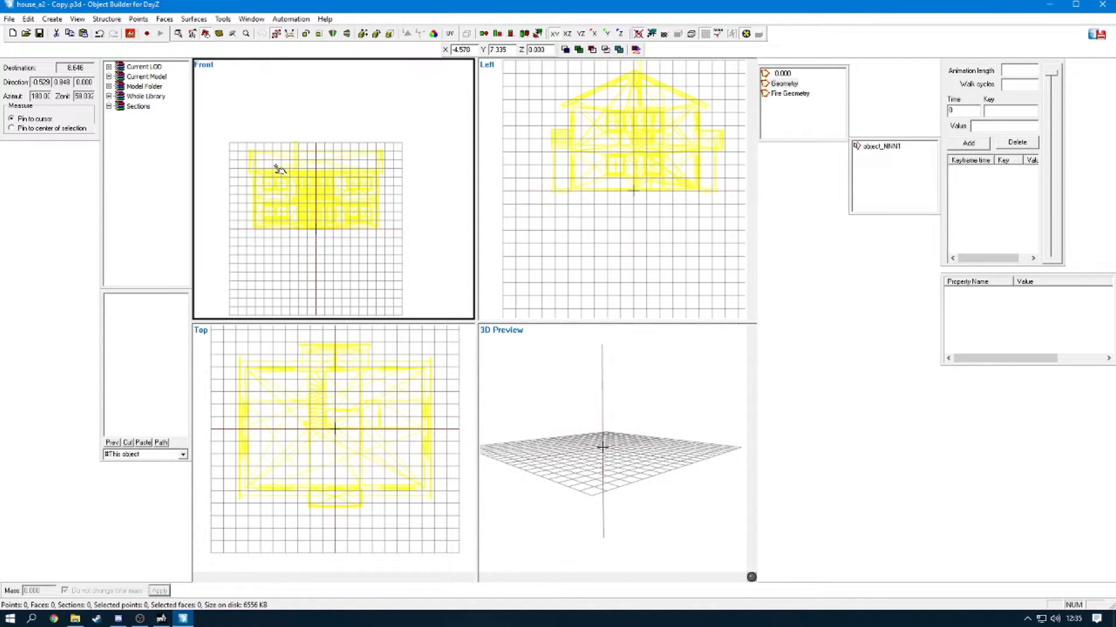
Step: Create a 1 × 1 × 1 box centred to the pin and move it just below the house in the front view
{"action": "left_click", "coordinate": [52, 20]}
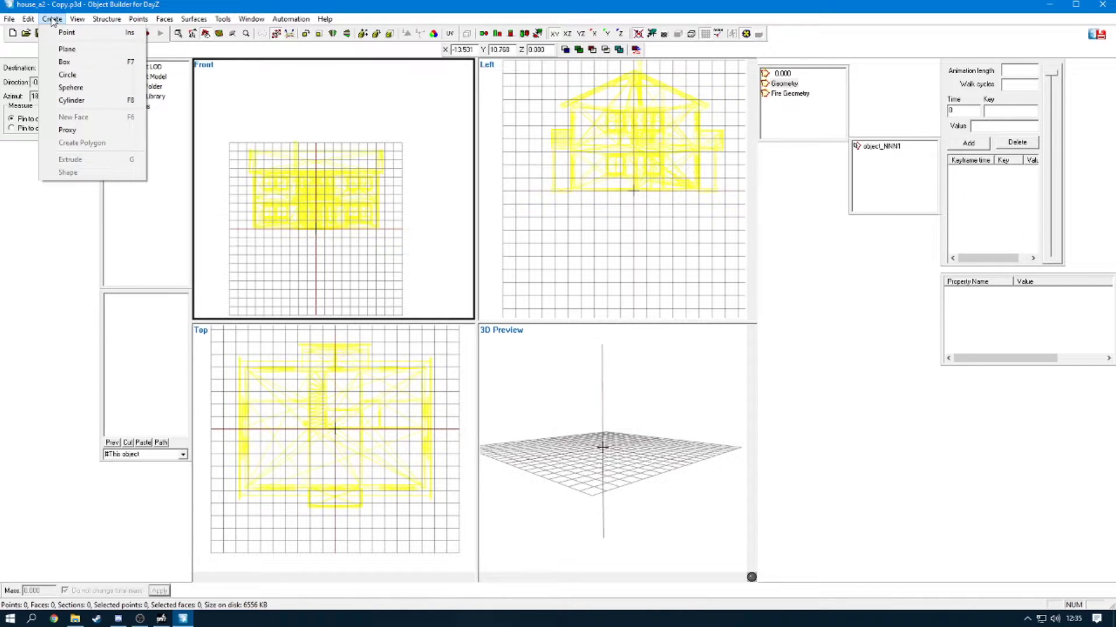
{"action": "left_click", "coordinate": [82, 62]}
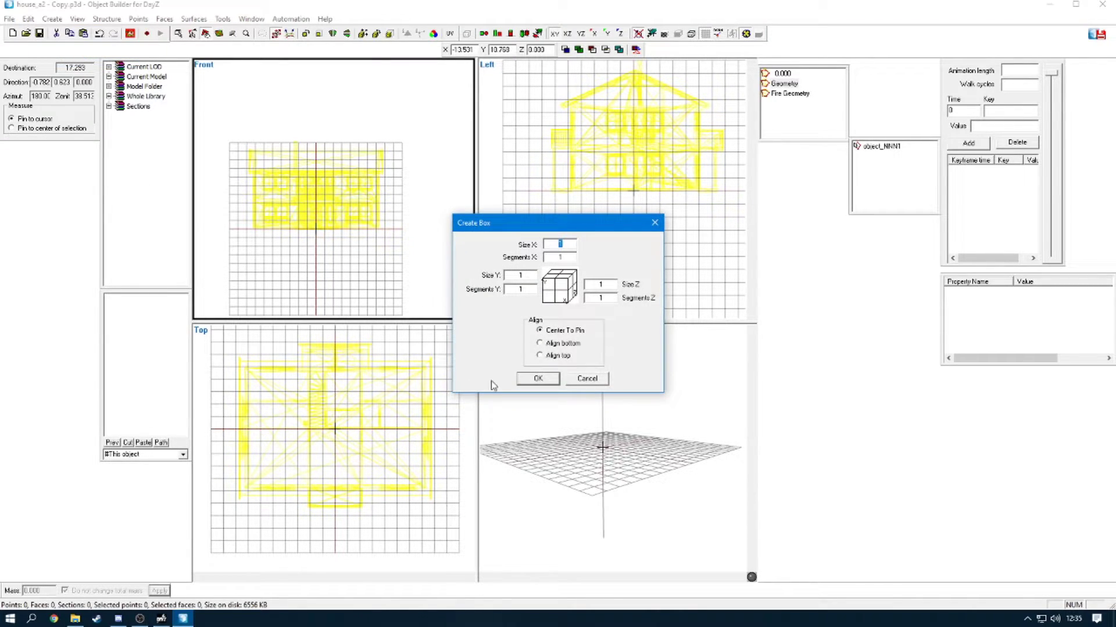
{"action": "left_click", "coordinate": [538, 378]}
{"action": "scroll", "coordinate": [353, 287], "scroll_direction": "up", "scroll_amount": 4}
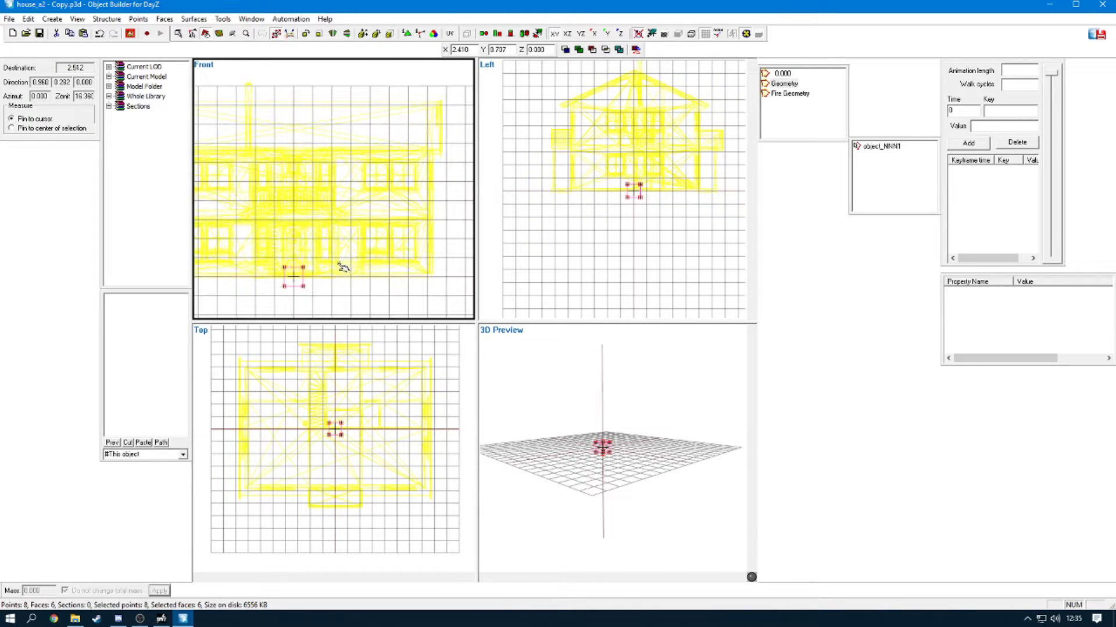
{"action": "middle_click_drag", "start_coordinate": [344, 275], "coordinate": [386, 217]}
{"action": "right_click_drag", "start_coordinate": [340, 225], "coordinate": [340, 254]}
{"action": "left_click", "coordinate": [366, 265]}
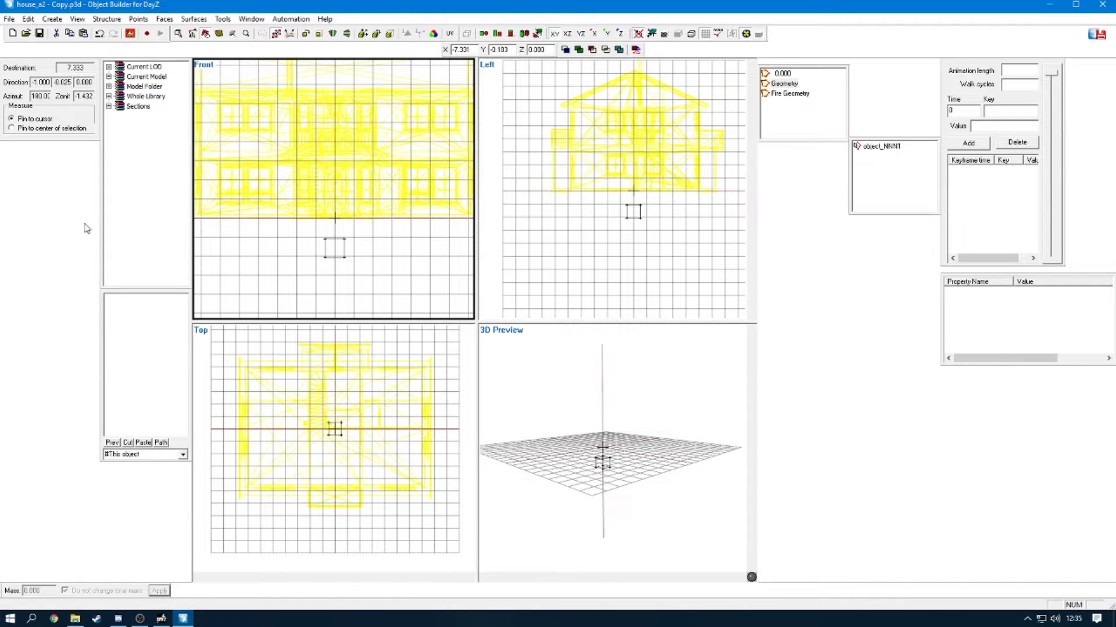
Step: Stretch one end of the box along X to about half the house's width
{"action": "left_click", "coordinate": [191, 34]}
{"action": "left_click_drag", "start_coordinate": [361, 268], "coordinate": [343, 139]}
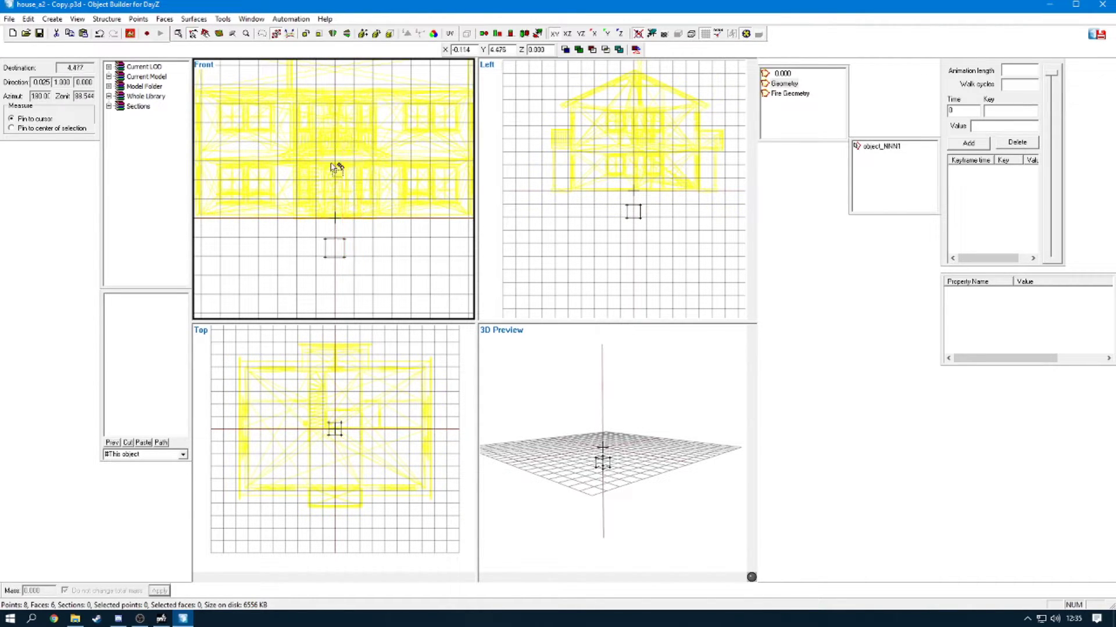
{"action": "left_click_drag", "start_coordinate": [361, 262], "coordinate": [349, 214]}
{"action": "left_click_drag", "start_coordinate": [366, 259], "coordinate": [477, 256]}
{"action": "scroll", "coordinate": [314, 186], "scroll_direction": "down", "scroll_amount": 2}
Step: Move the whole box to ground level at the house's left half and onto the long outer wall beside the staircase
{"action": "left_click_drag", "start_coordinate": [454, 266], "coordinate": [247, 225]}
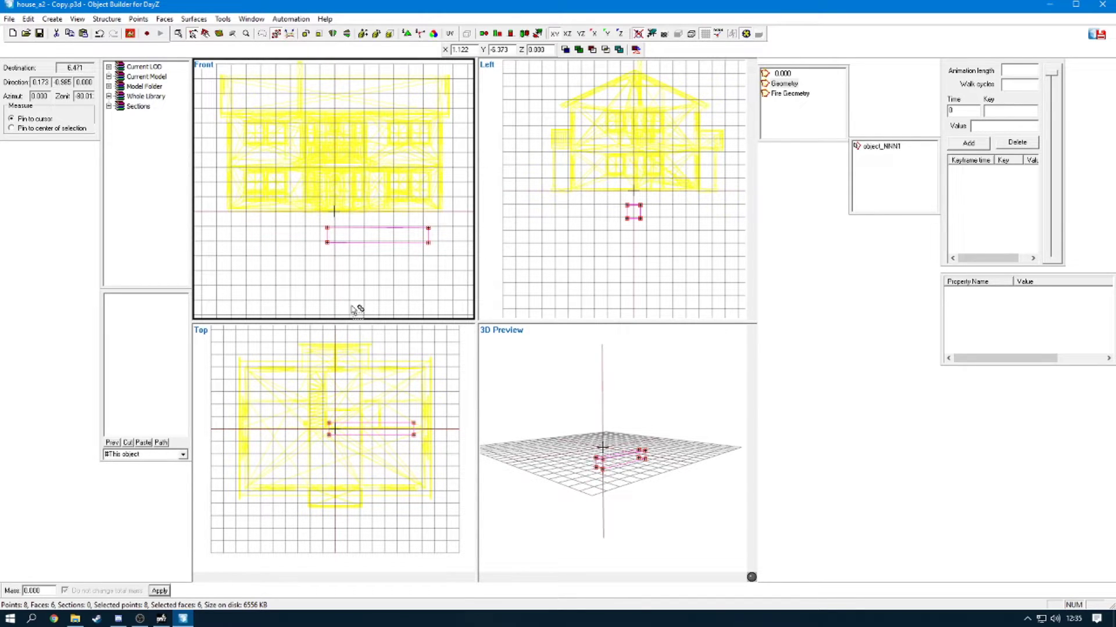
{"action": "left_click_drag", "start_coordinate": [428, 242], "coordinate": [330, 211]}
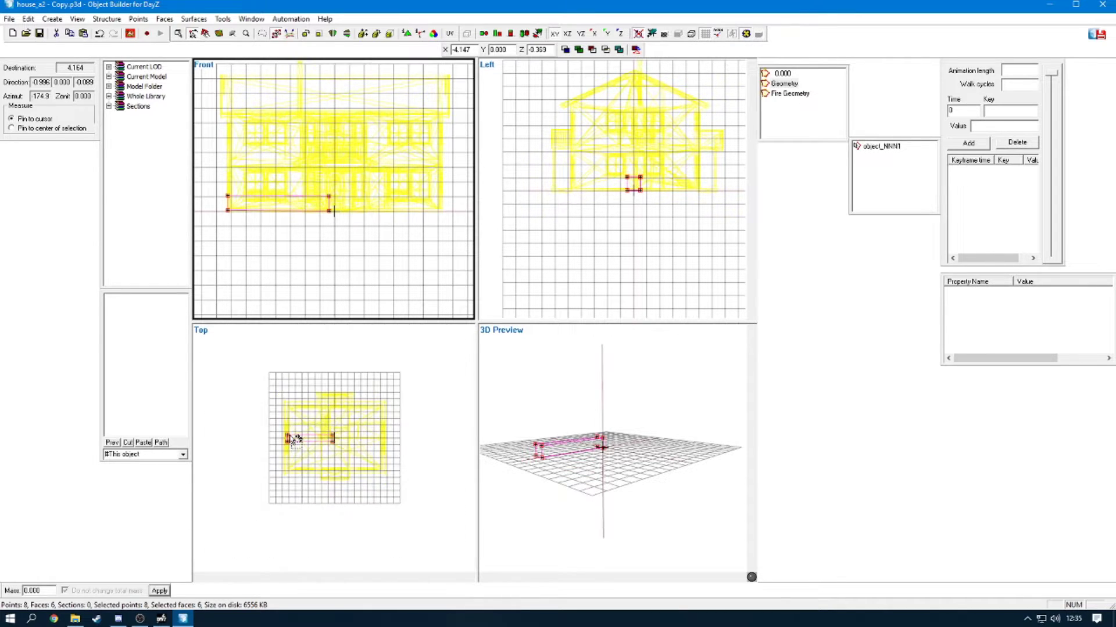
{"action": "left_click_drag", "start_coordinate": [294, 437], "coordinate": [289, 375]}
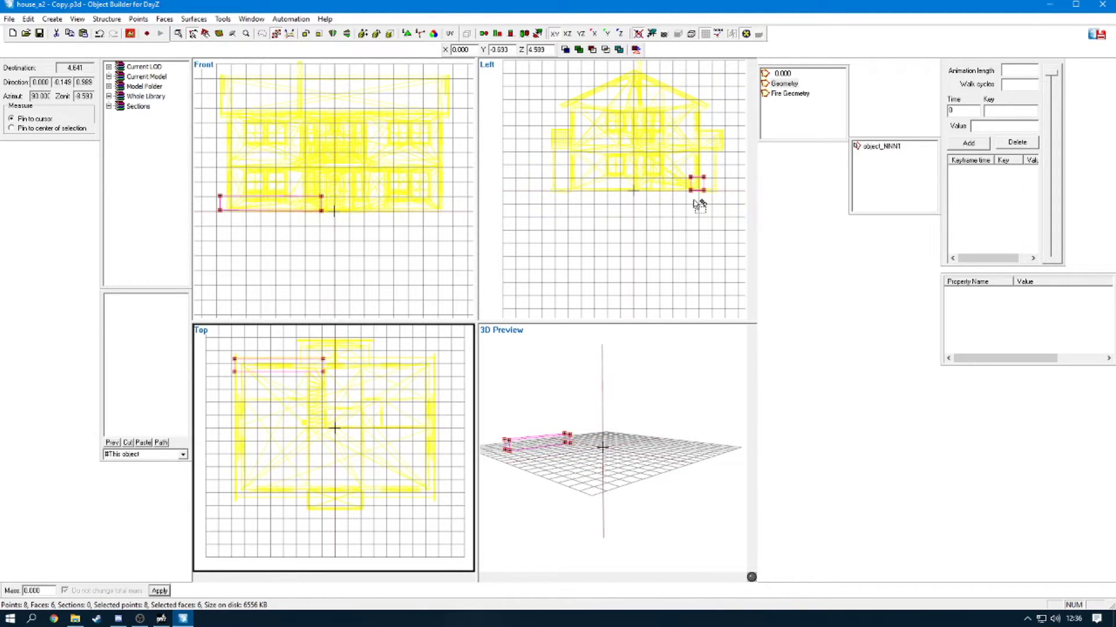
Step: Narrow the box to the outer wall's thickness and line it up with the wall in the left view
{"action": "scroll", "coordinate": [700, 198], "scroll_direction": "up", "scroll_amount": 3}
{"action": "scroll", "coordinate": [697, 197], "scroll_direction": "up", "scroll_amount": 5}
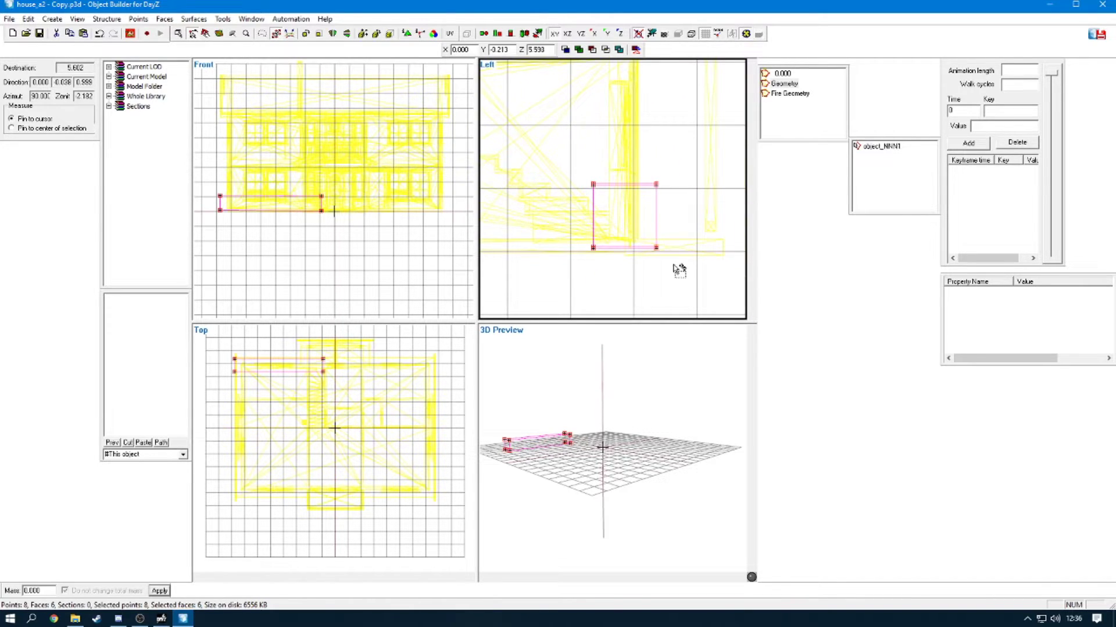
{"action": "left_click_drag", "start_coordinate": [646, 235], "coordinate": [635, 242]}
{"action": "left_click", "coordinate": [591, 282]}
{"action": "left_click_drag", "start_coordinate": [578, 271], "coordinate": [540, 132]}
{"action": "left_click_drag", "start_coordinate": [580, 266], "coordinate": [635, 260]}
{"action": "left_click_drag", "start_coordinate": [637, 257], "coordinate": [629, 267]}
{"action": "left_click", "coordinate": [615, 261]}
Step: Select the whole box and shift it sideways in the front view until its left end meets the house corner
{"action": "left_click_drag", "start_coordinate": [338, 202], "coordinate": [210, 182]}
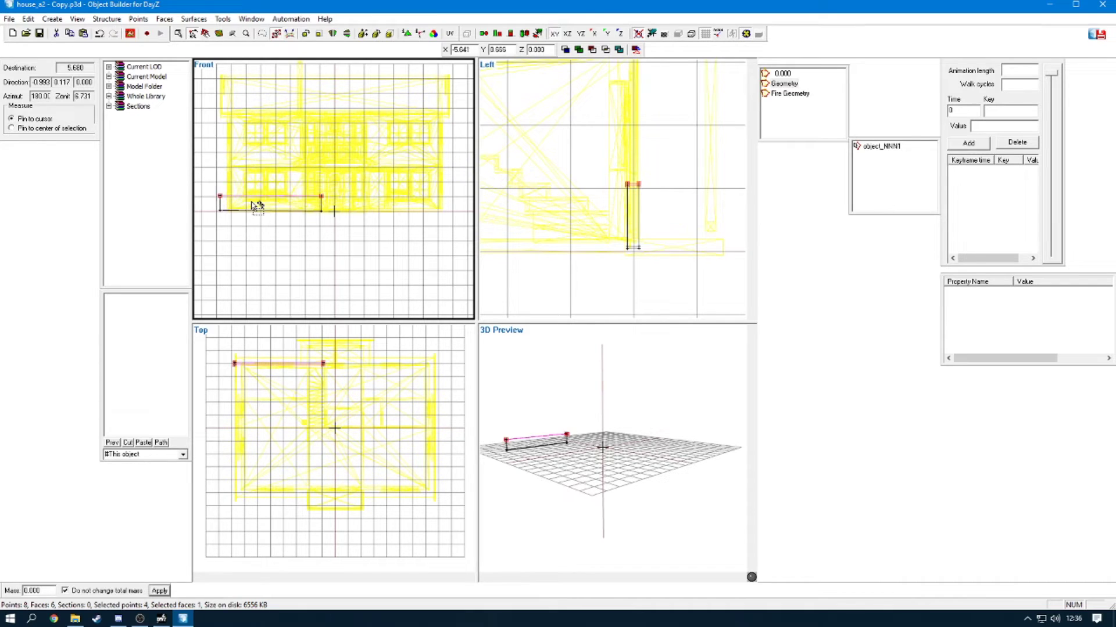
{"action": "left_click_drag", "start_coordinate": [362, 240], "coordinate": [145, 127]}
{"action": "scroll", "coordinate": [210, 199], "scroll_direction": "up", "scroll_amount": 3}
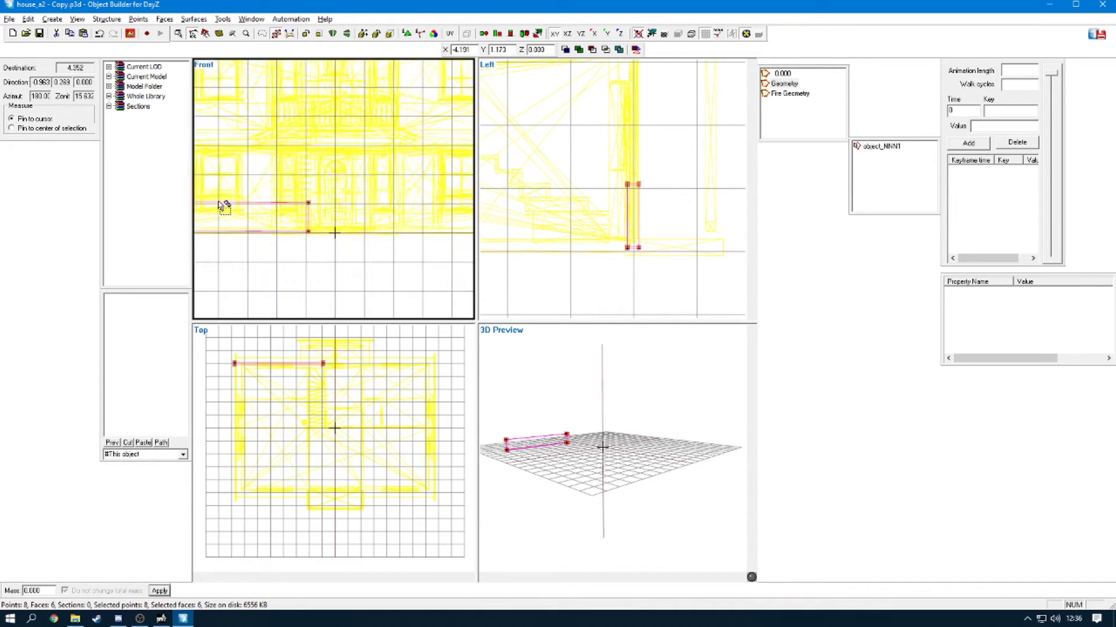
{"action": "middle_click_drag", "start_coordinate": [236, 205], "coordinate": [397, 186]}
{"action": "left_click_drag", "start_coordinate": [327, 213], "coordinate": [347, 207], "text": "shift"}
{"action": "left_click", "coordinate": [339, 242]}
Step: Raise the box's top vertices to the eaves height of the house wall
{"action": "scroll", "coordinate": [337, 256], "scroll_direction": "down", "scroll_amount": 3}
{"action": "left_click_drag", "start_coordinate": [411, 191], "coordinate": [284, 164]}
{"action": "left_click_drag", "start_coordinate": [393, 186], "coordinate": [387, 116], "text": "shift"}
{"action": "left_click", "coordinate": [411, 207]}
Step: Stretch the box's right-end vertices about 7.56 units along X to the opposite house corner
{"action": "left_click_drag", "start_coordinate": [420, 211], "coordinate": [379, 73]}
{"action": "middle_click_drag", "start_coordinate": [471, 178], "coordinate": [382, 187]}
{"action": "left_click_drag", "start_coordinate": [382, 186], "coordinate": [471, 186], "text": "shift"}
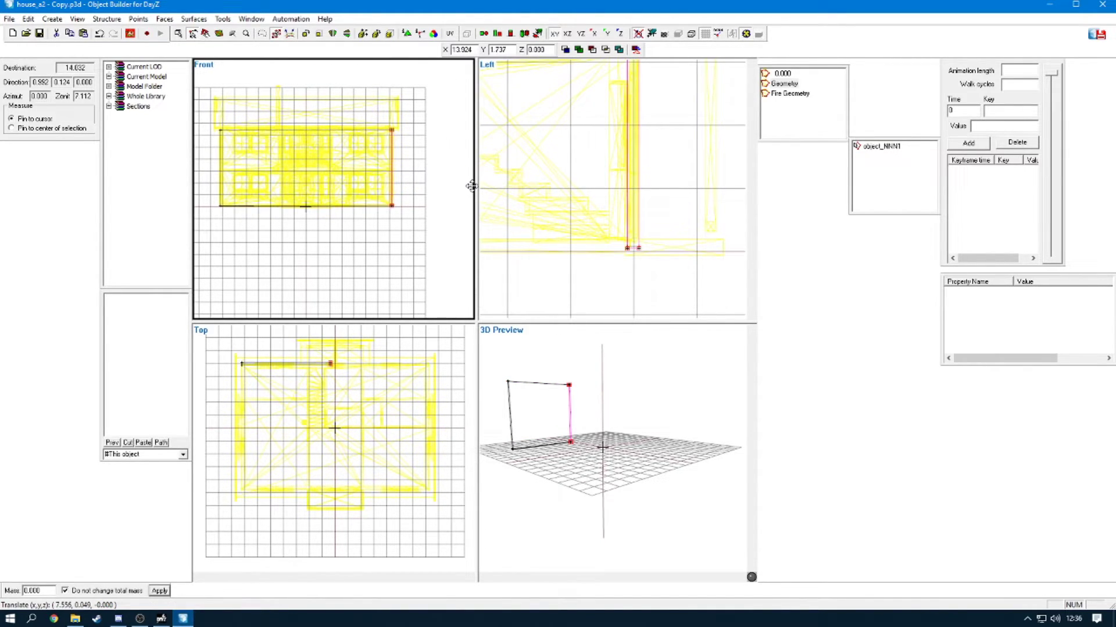
{"action": "left_click", "coordinate": [391, 250]}
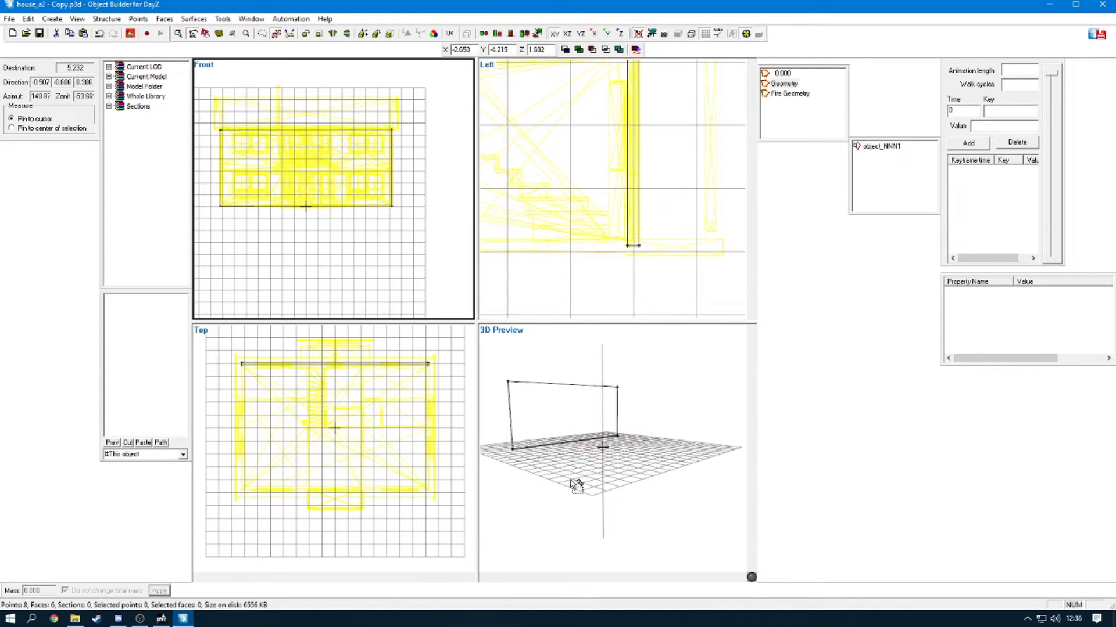
Step: Create a Component01 named selection from the whole wall box and set its mass to 100
{"action": "left_click_drag", "start_coordinate": [577, 515], "coordinate": [558, 468]}
{"action": "middle_click_drag", "start_coordinate": [553, 464], "coordinate": [556, 467]}
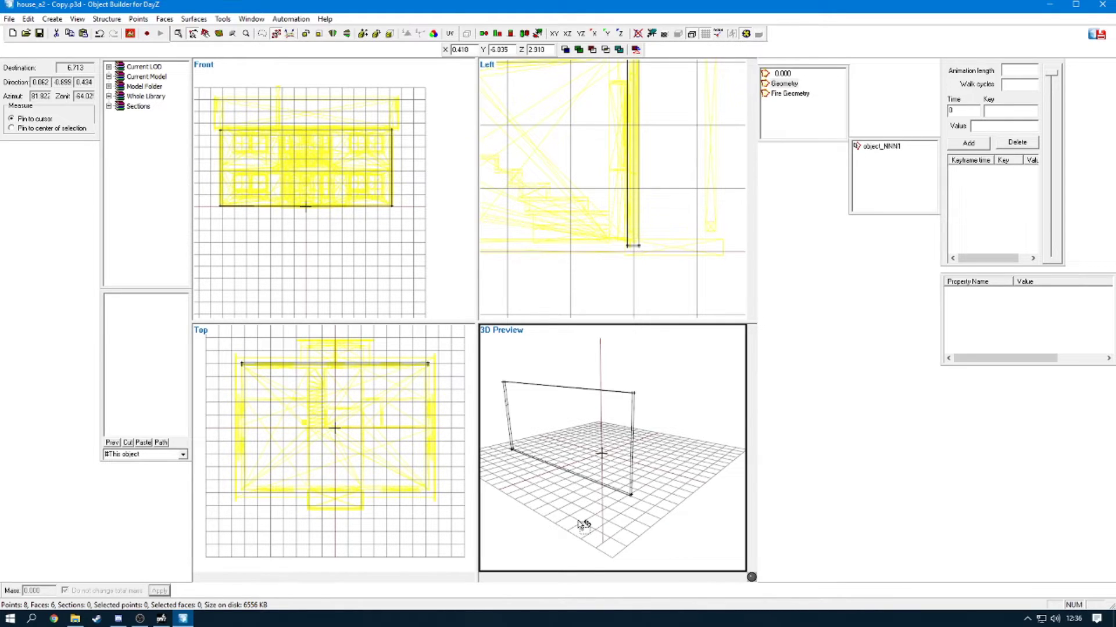
{"action": "key", "text": "ctrl+a"}
{"action": "left_click", "coordinate": [657, 513]}
{"action": "left_click_drag", "start_coordinate": [447, 249], "coordinate": [197, 63]}
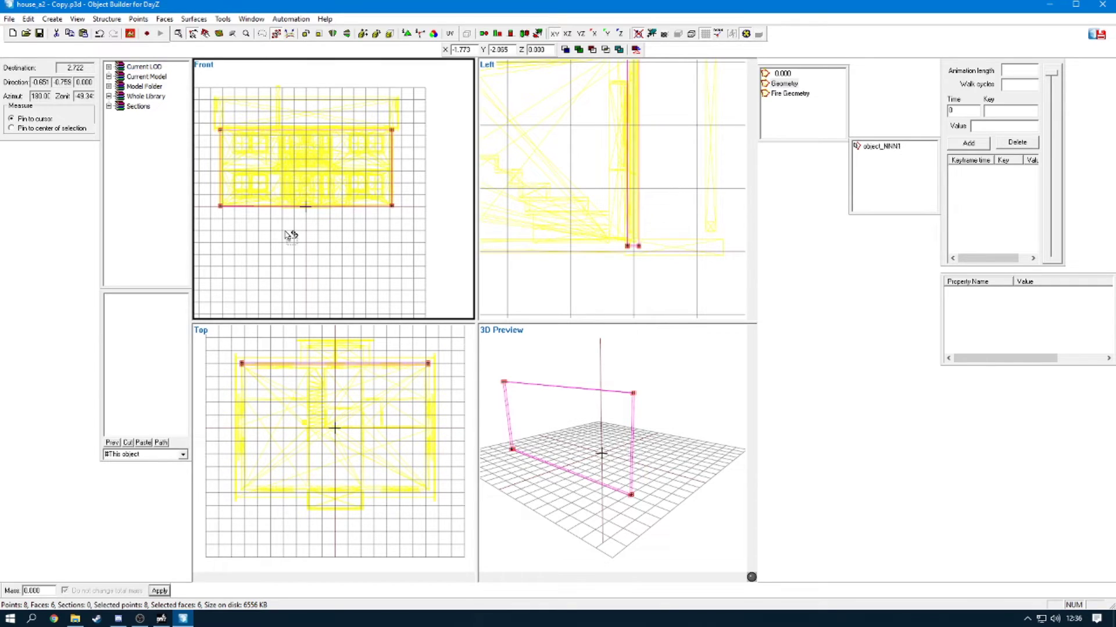
{"action": "right_click", "coordinate": [882, 176]}
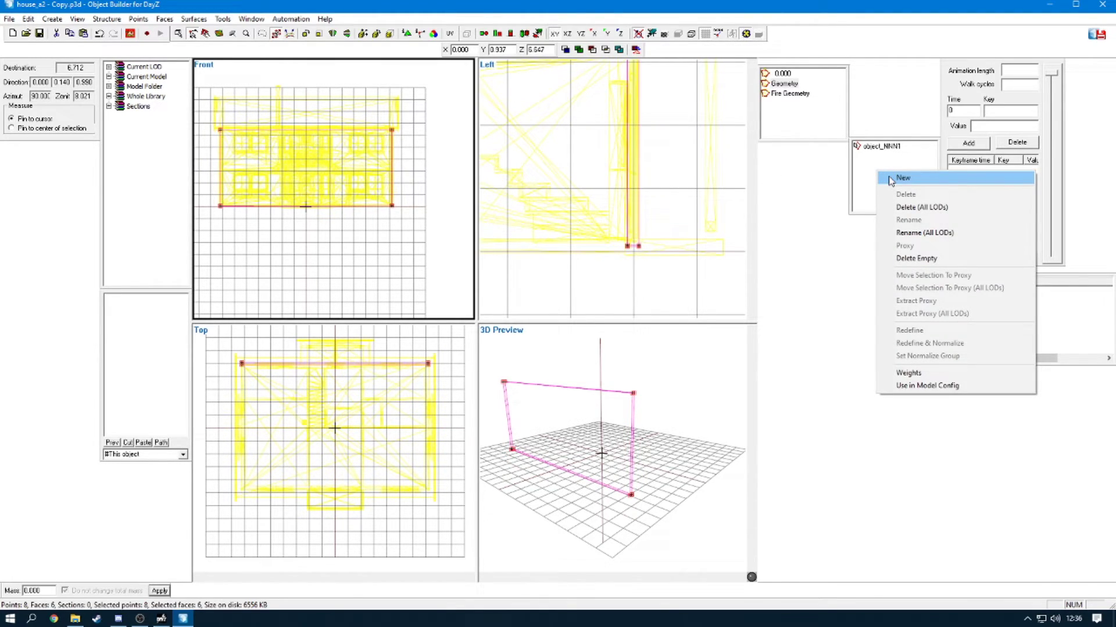
{"action": "left_click", "coordinate": [902, 178]}
{"action": "type", "text": "Component01"}
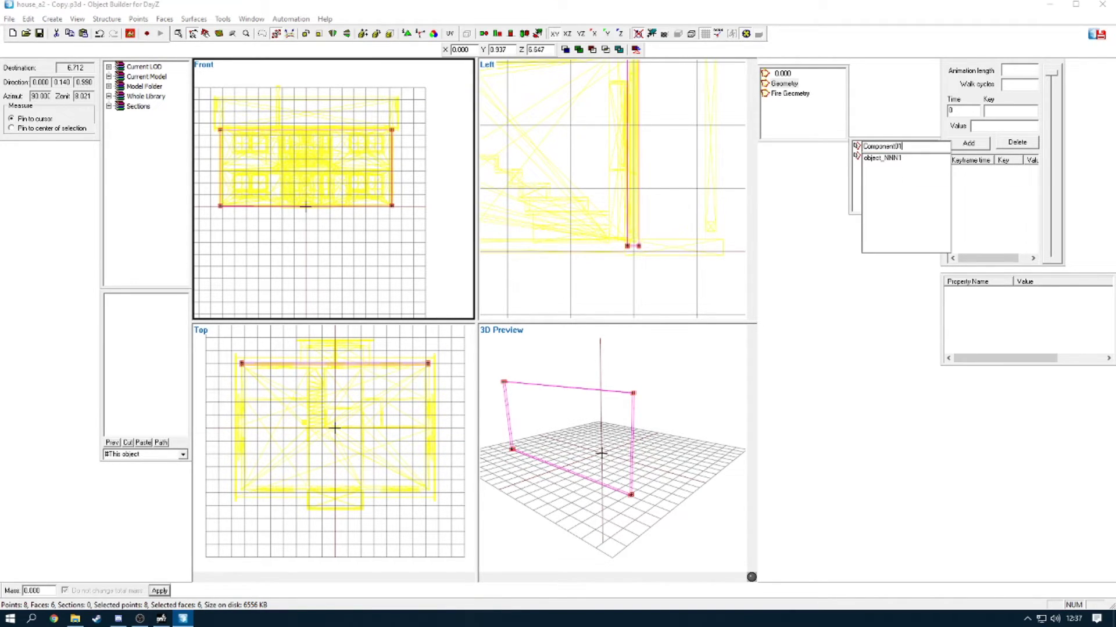
{"action": "key", "text": "Return"}
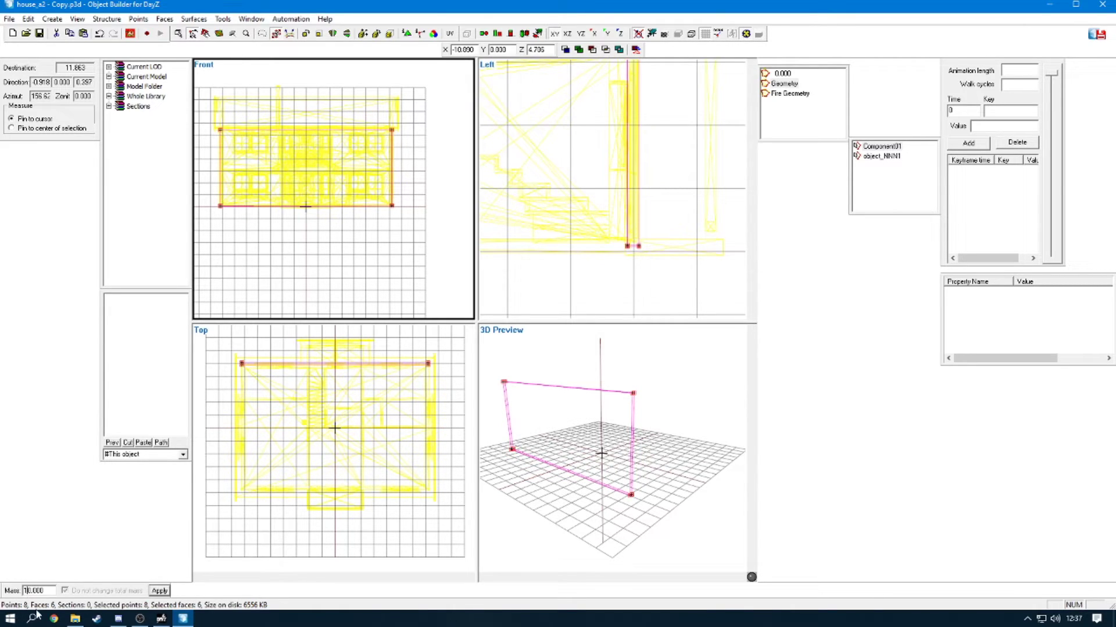
{"action": "type", "text": "0"}
{"action": "left_click", "coordinate": [159, 591]}
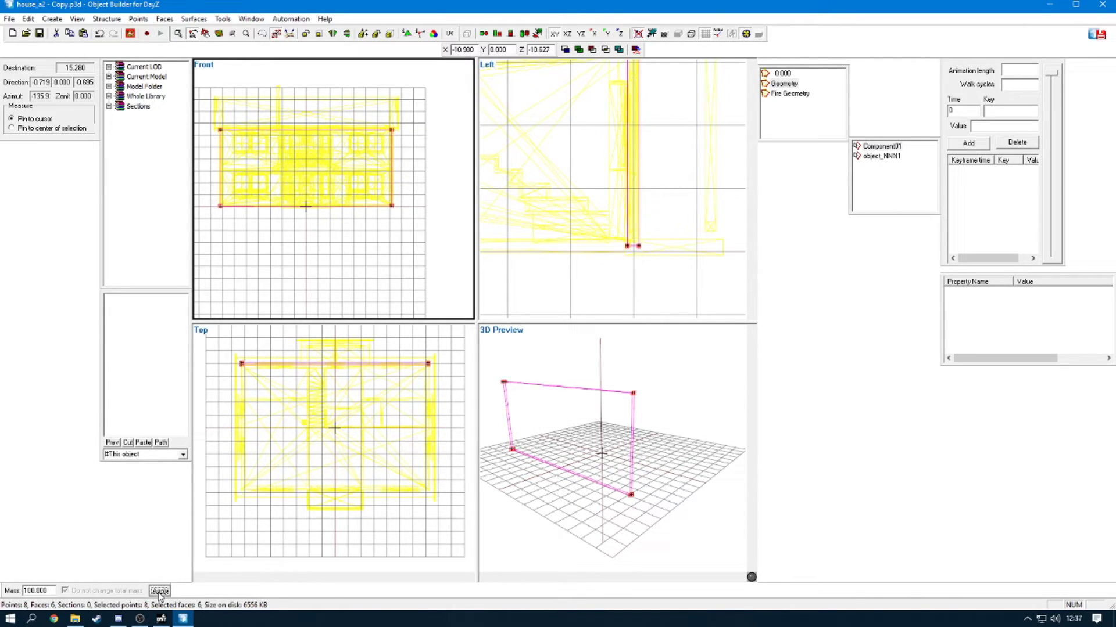
Step: Recall the Component01 selection to check it on the wall box, and clear the selection
{"action": "left_click", "coordinate": [332, 465]}
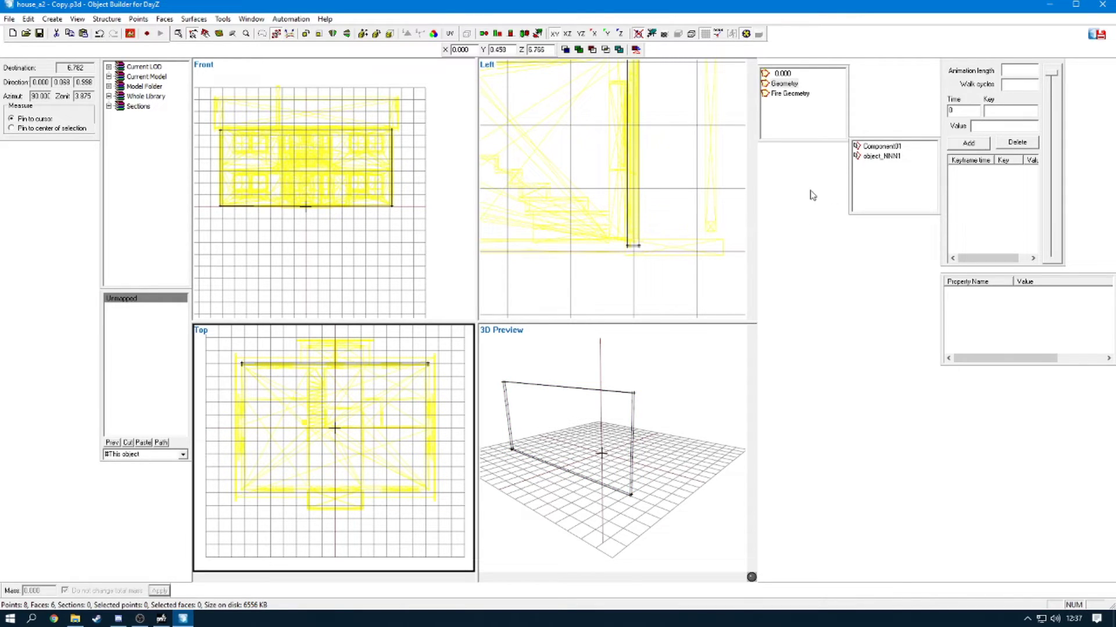
{"action": "left_click", "coordinate": [881, 146]}
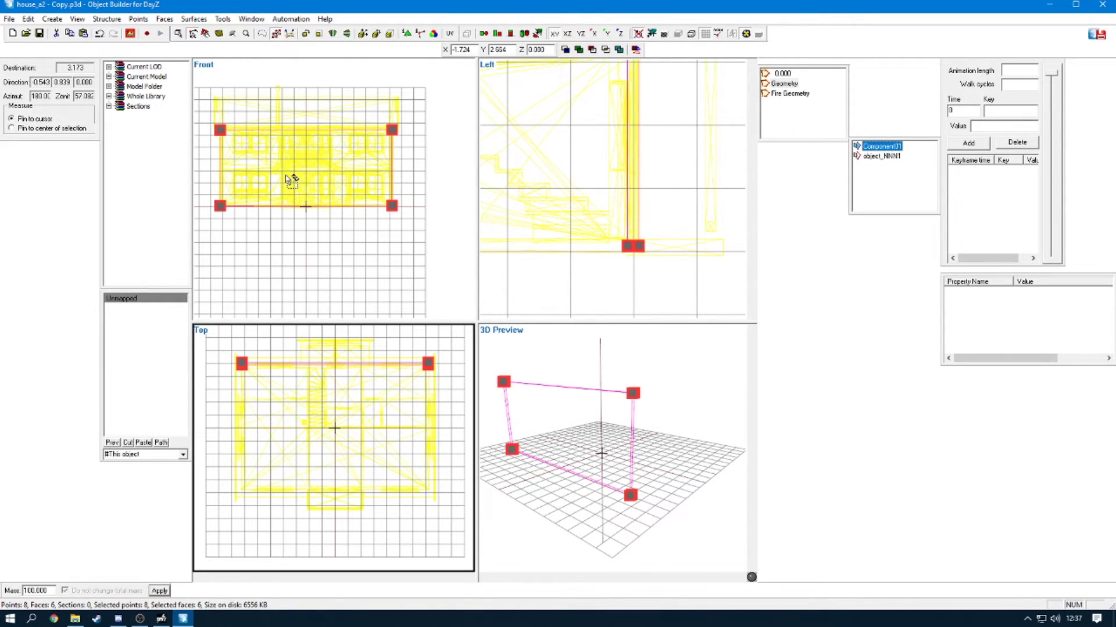
{"action": "scroll", "coordinate": [292, 180], "scroll_direction": "down", "scroll_amount": 6}
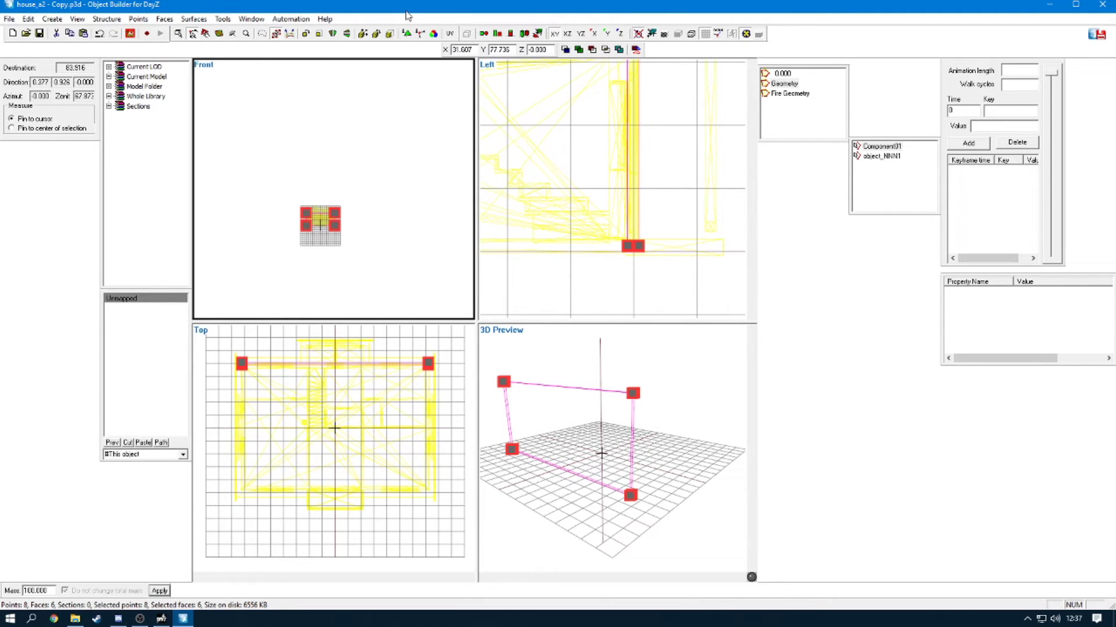
{"action": "left_click", "coordinate": [395, 200]}
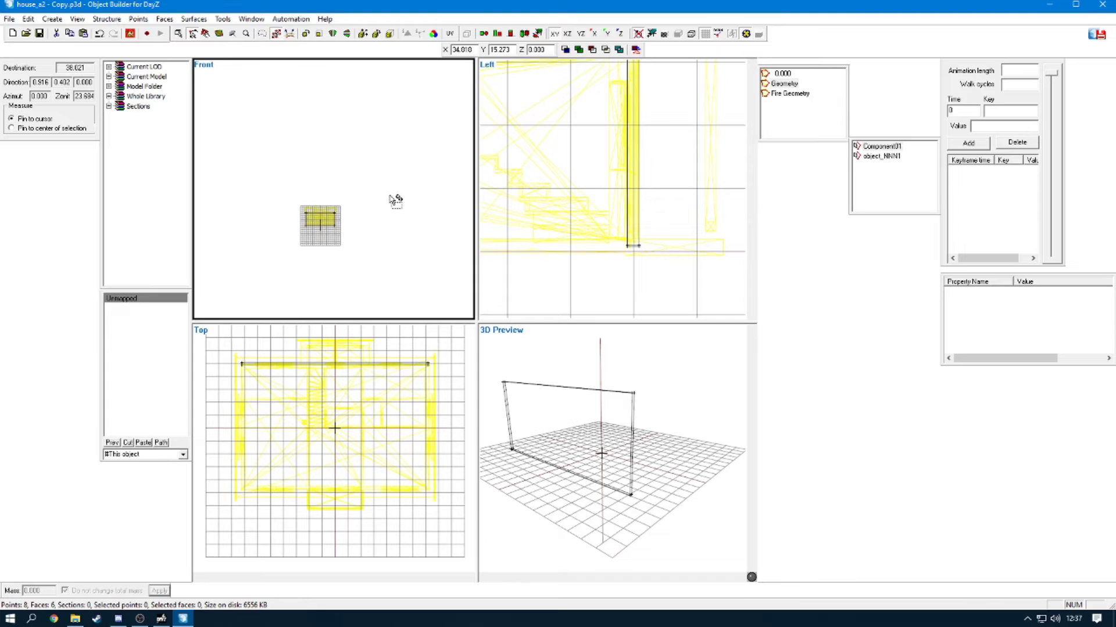